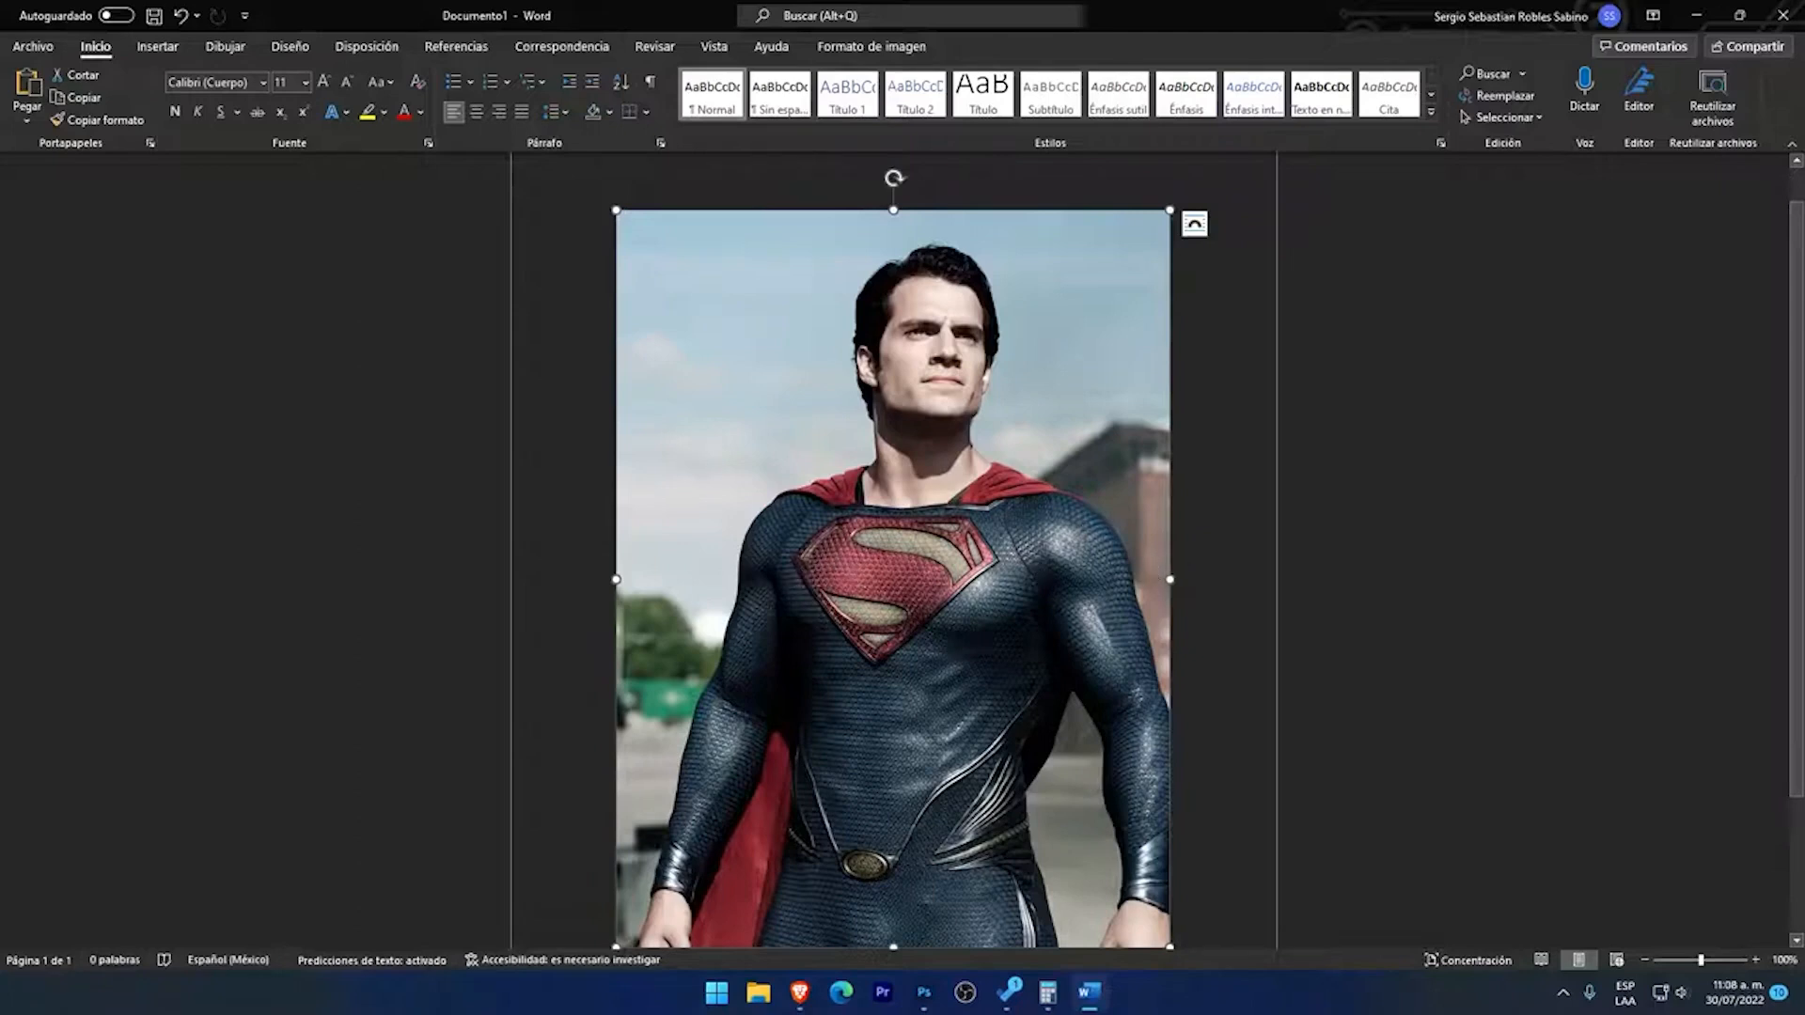
click(1222, 423)
scroll(738, 437, up, 2)
scroll(1031, 665, down, 2)
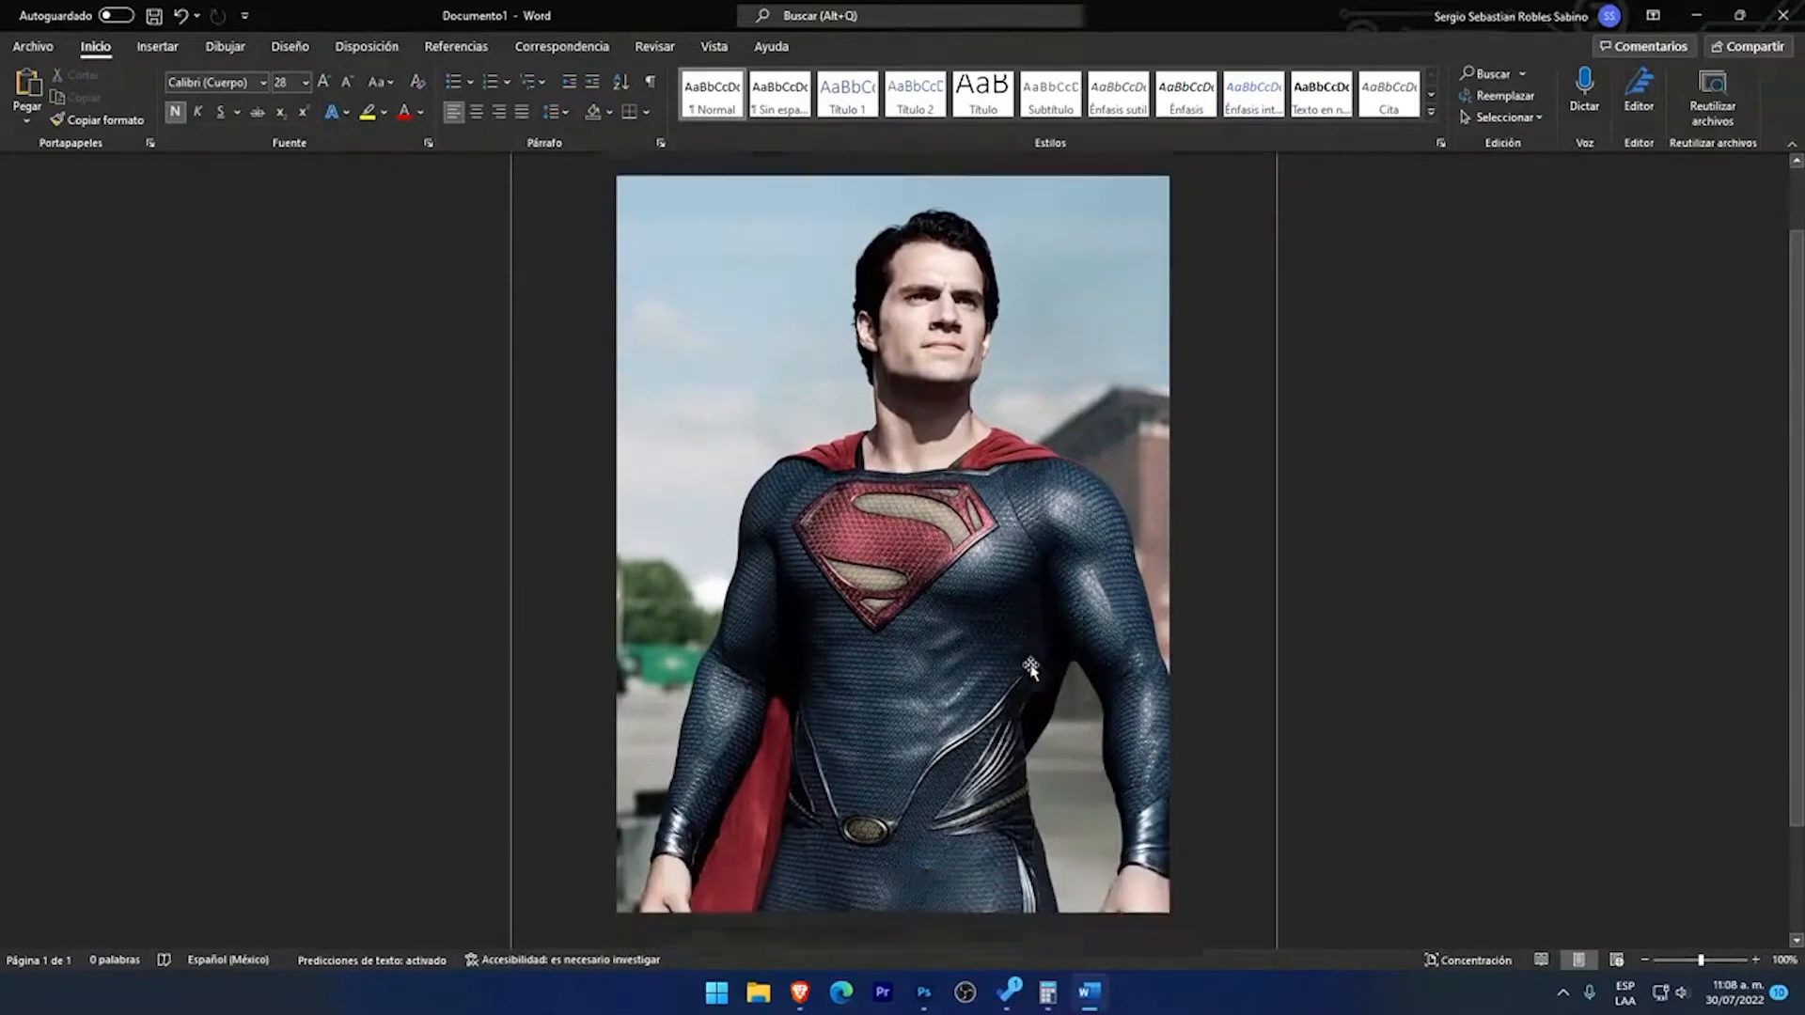
scroll(1031, 668, down, 1)
scroll(1065, 414, up, 3)
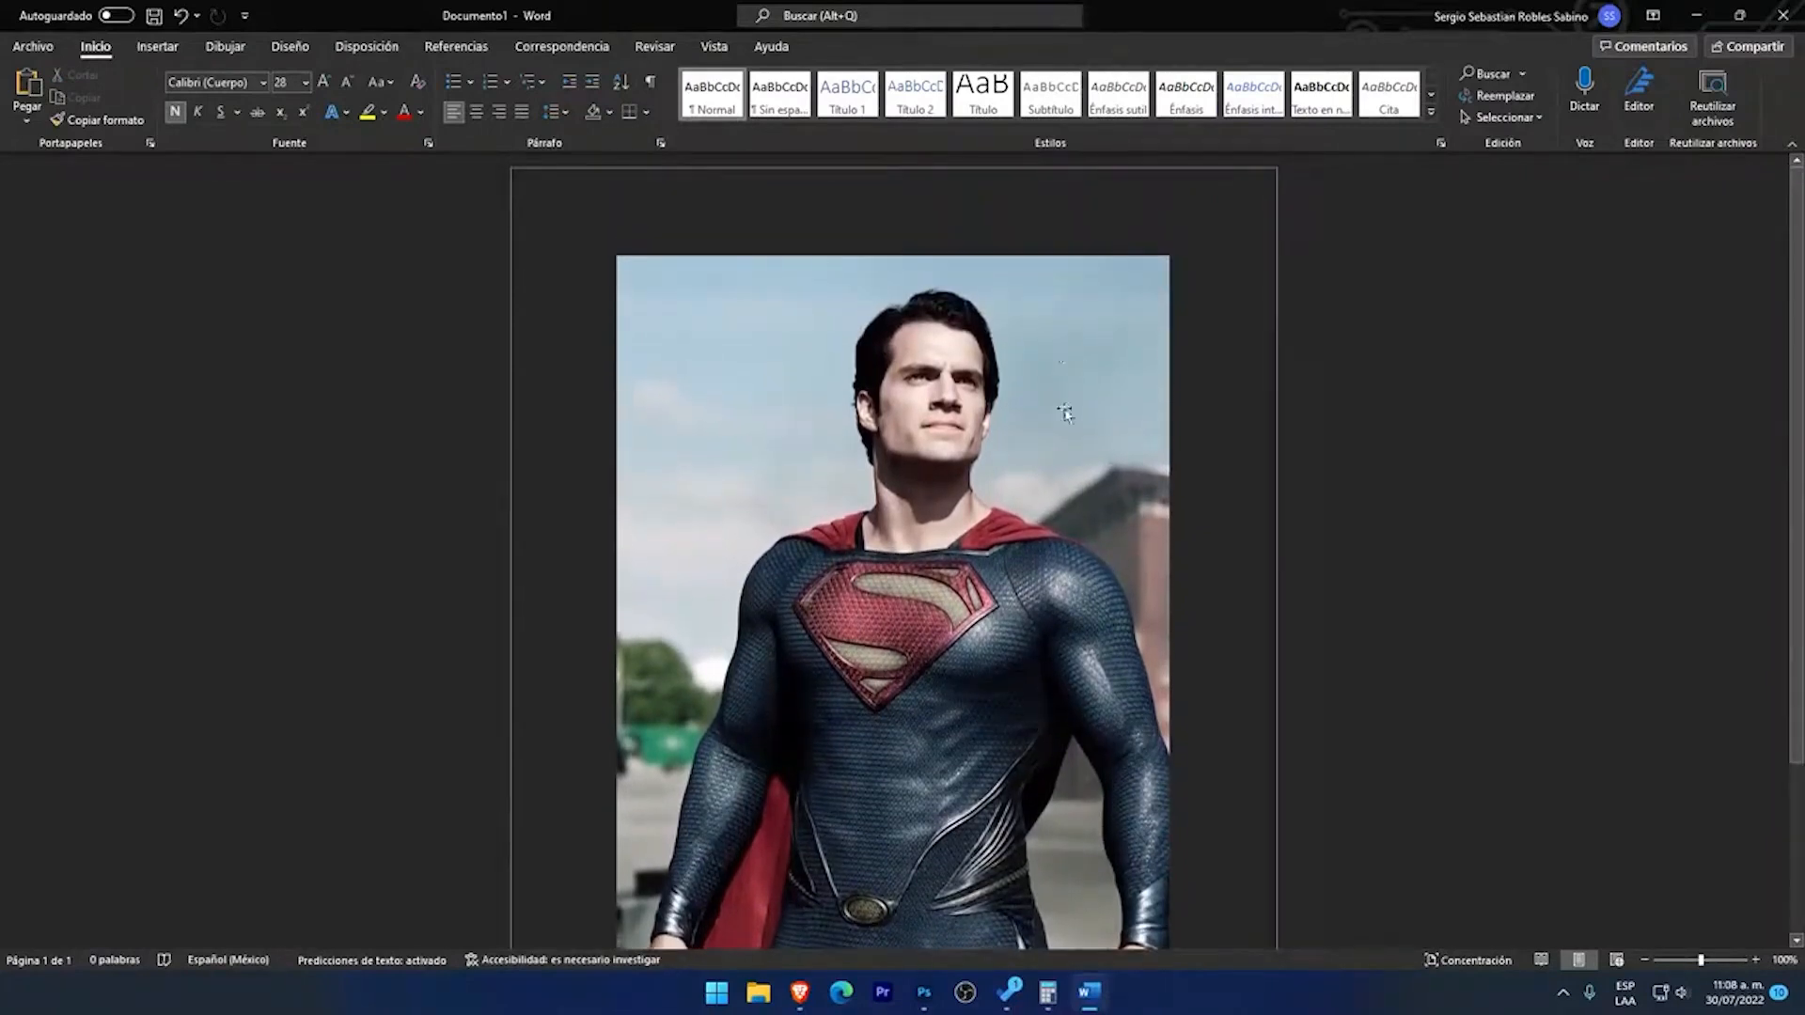
scroll(1032, 679, down, 1)
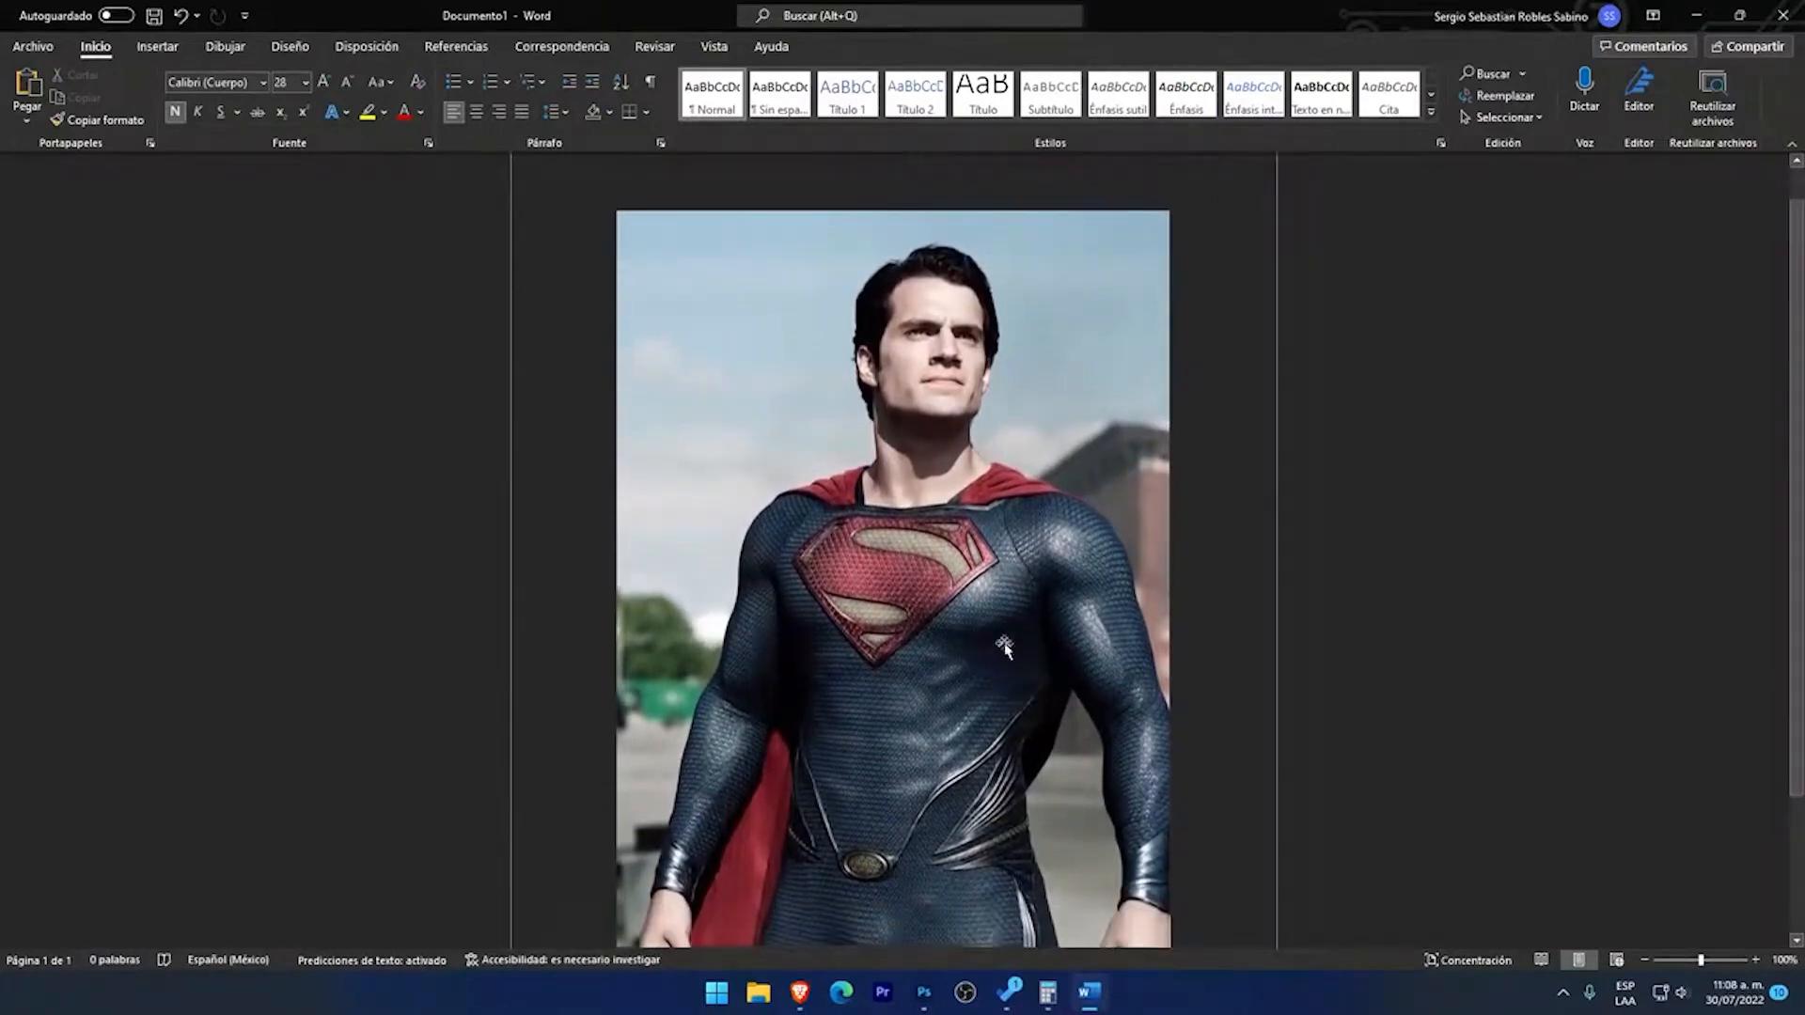
scroll(774, 314, up, 1)
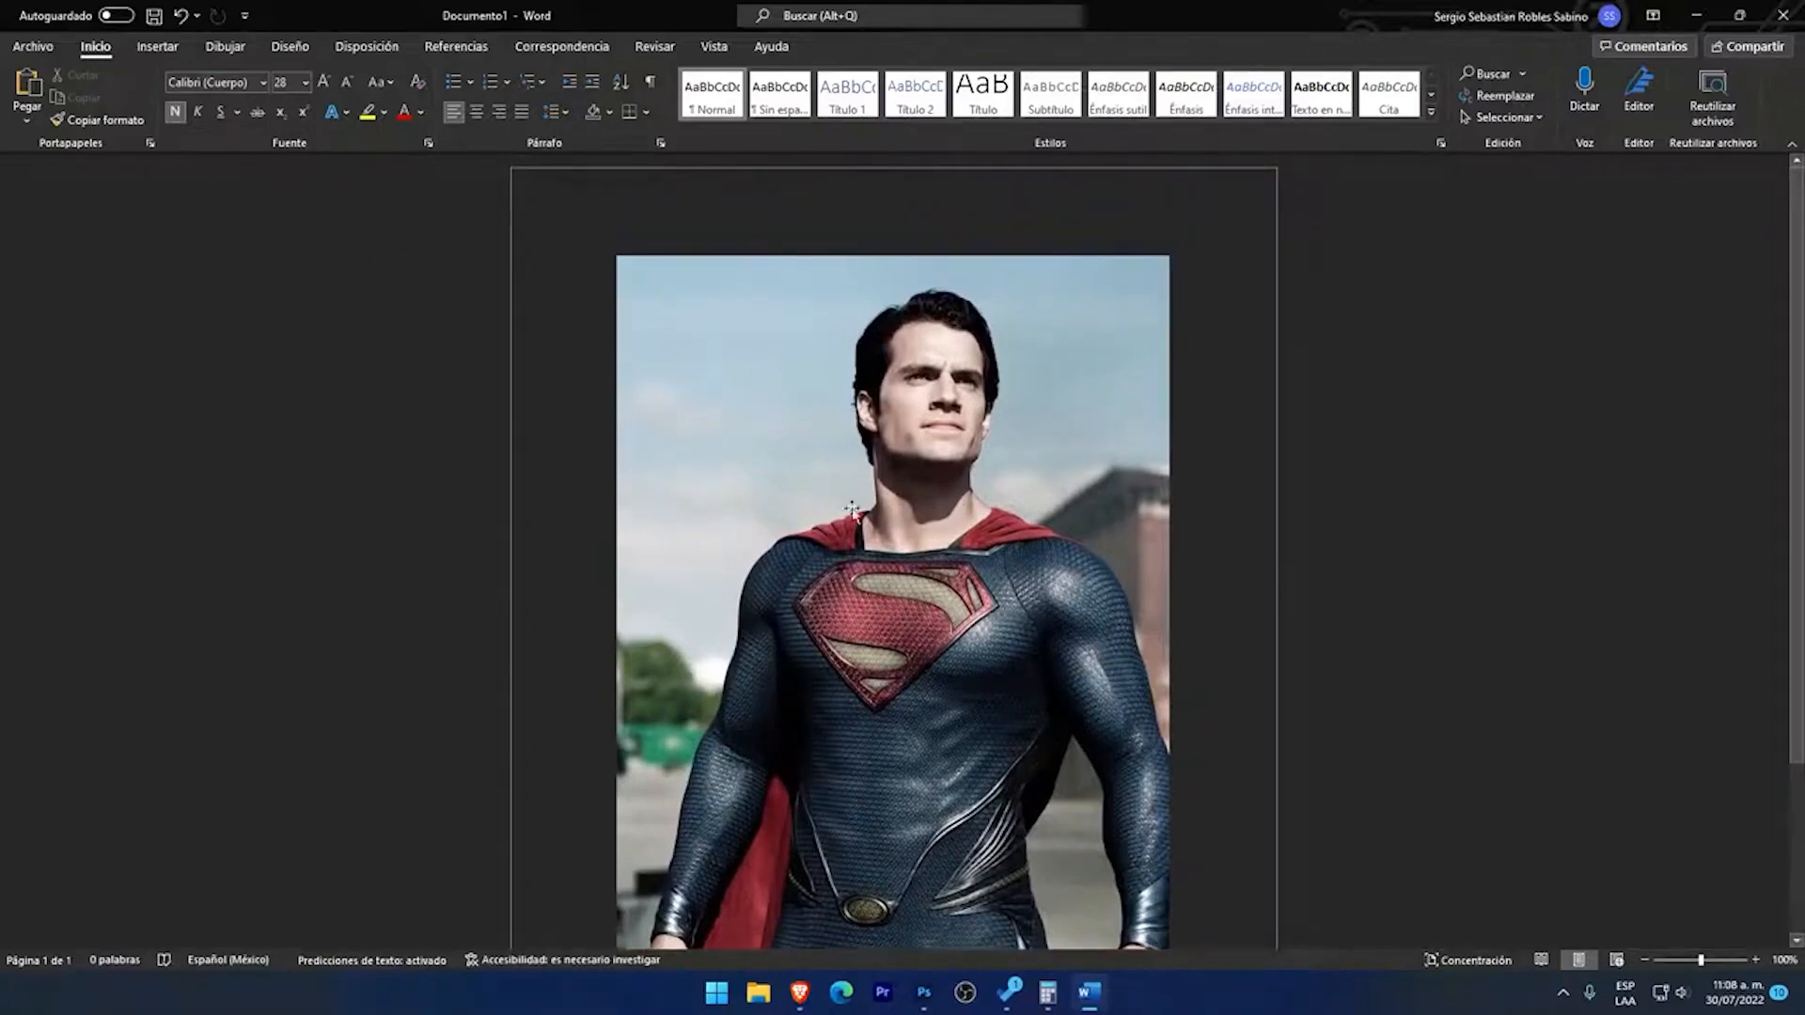
click(157, 47)
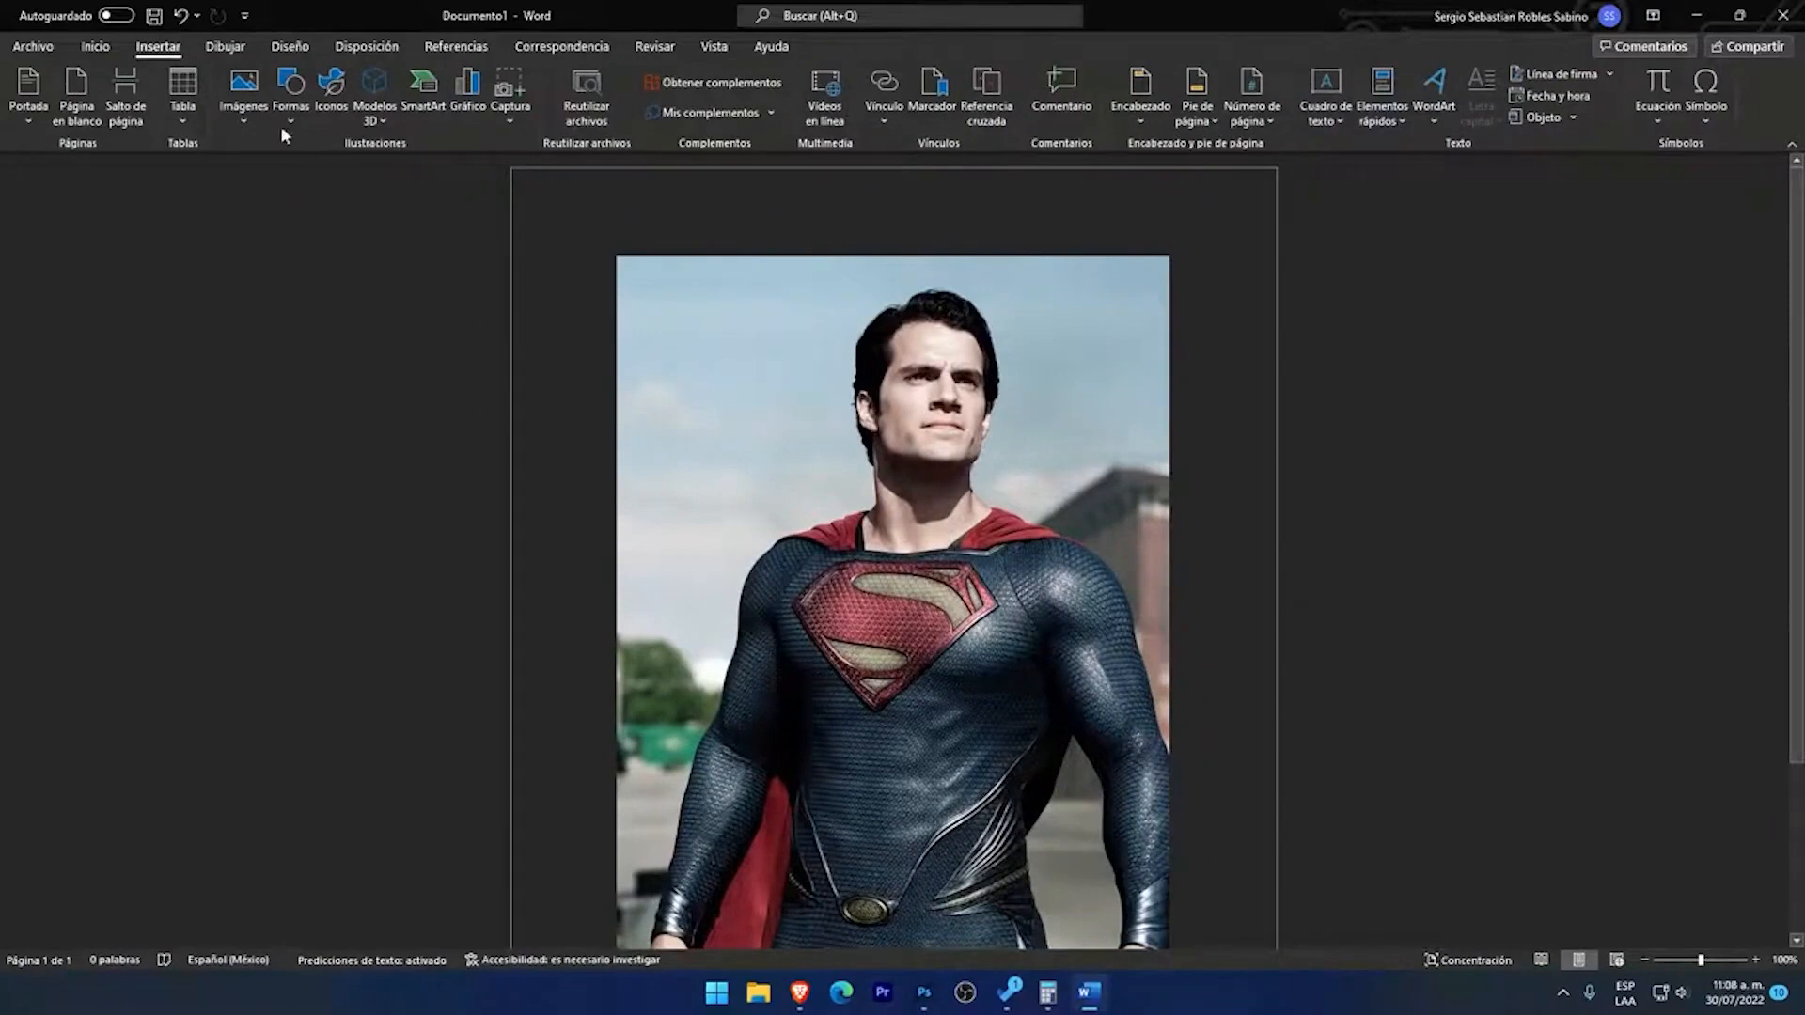
click(243, 99)
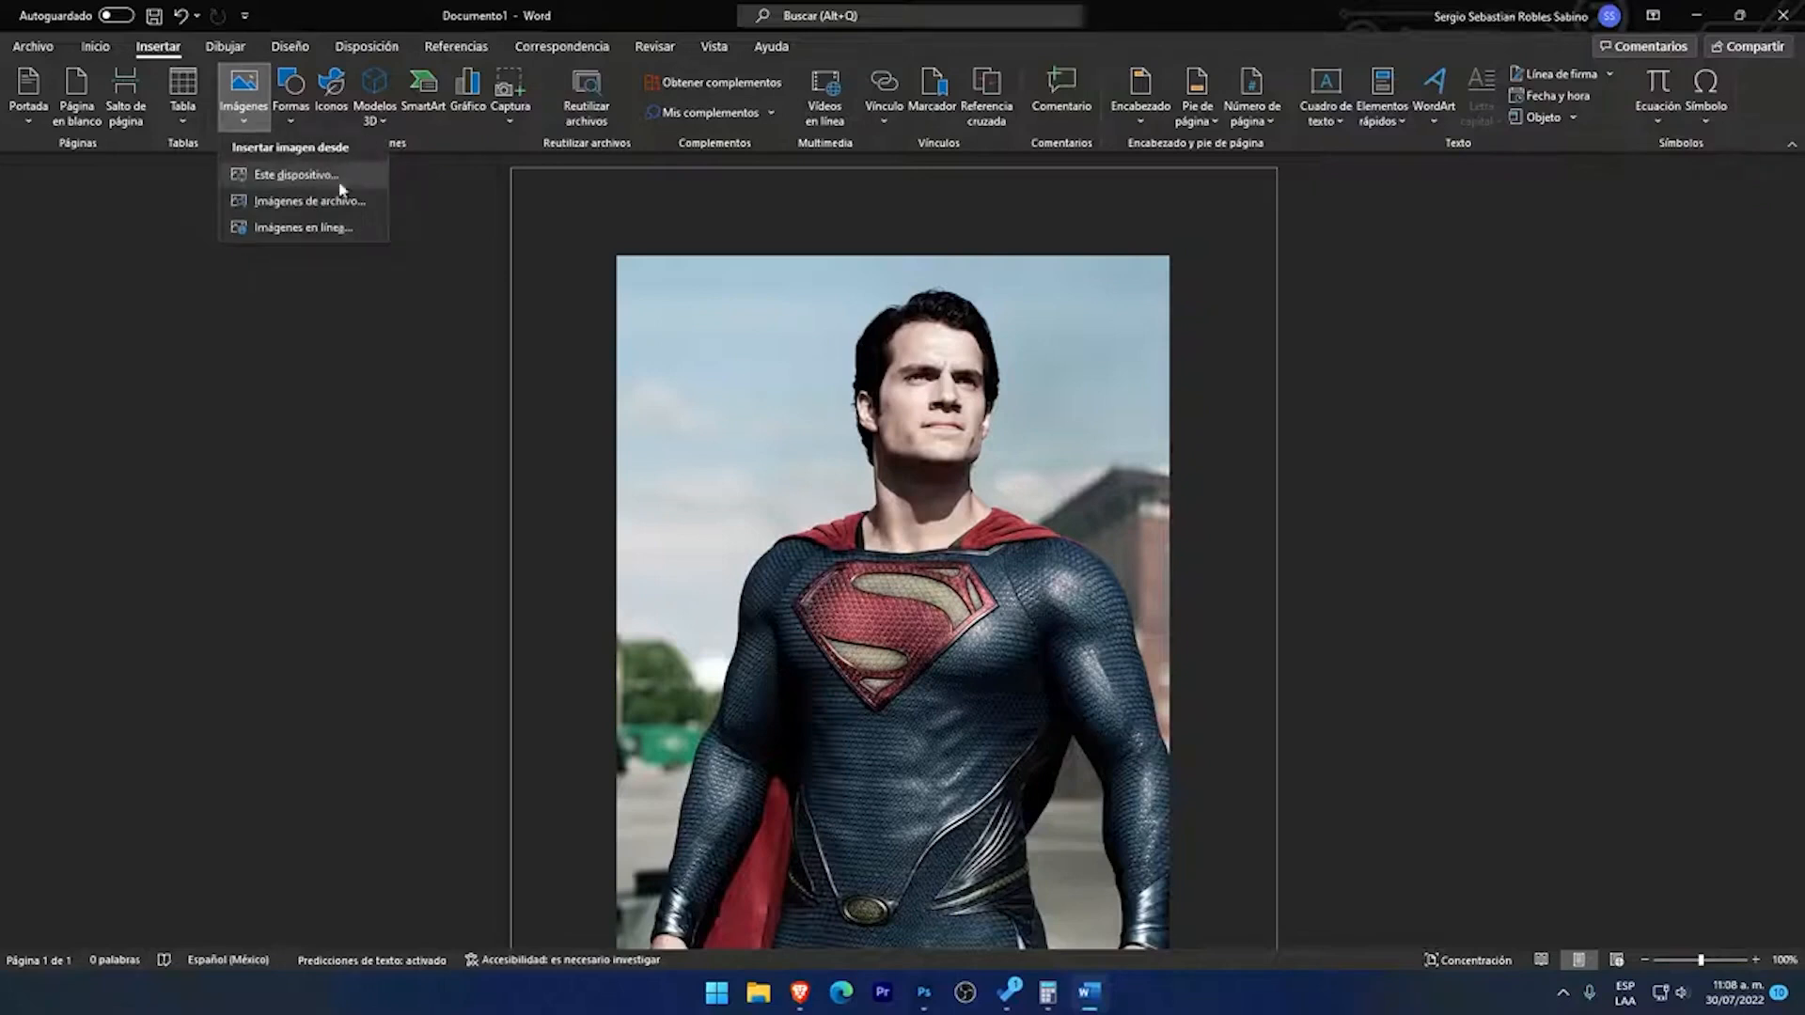
click(959, 420)
click(972, 449)
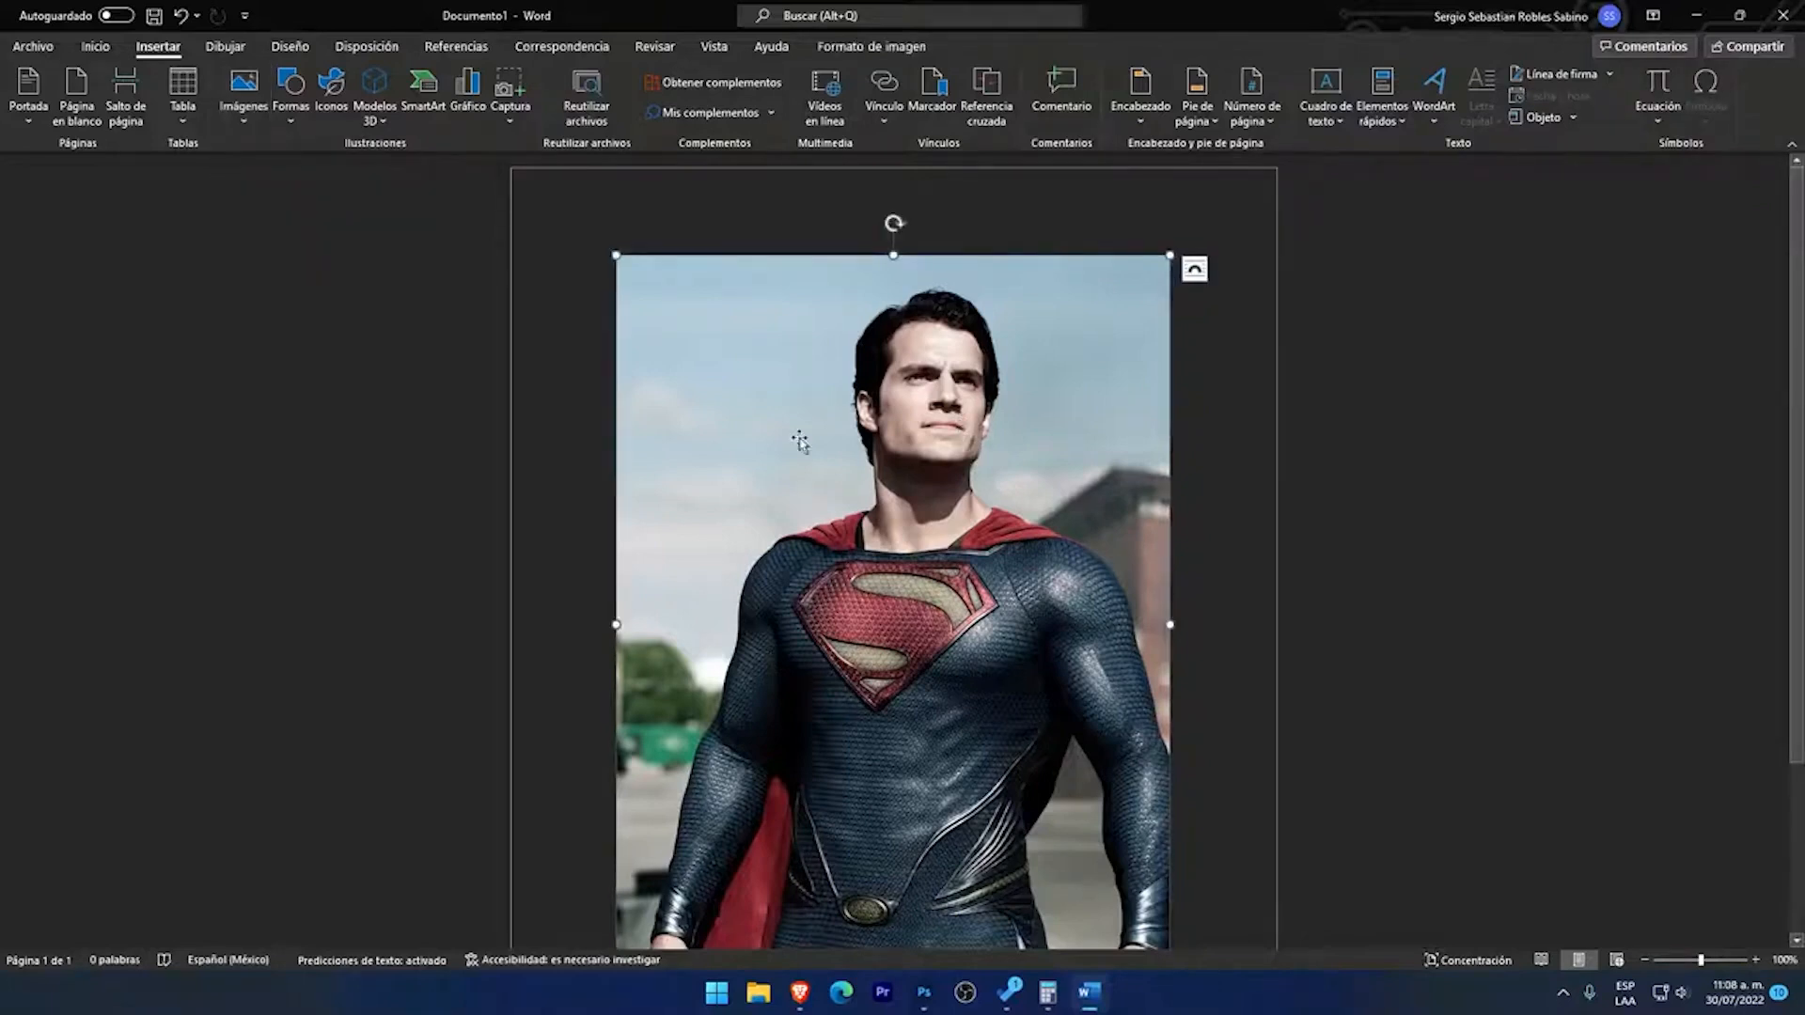
click(94, 46)
click(576, 476)
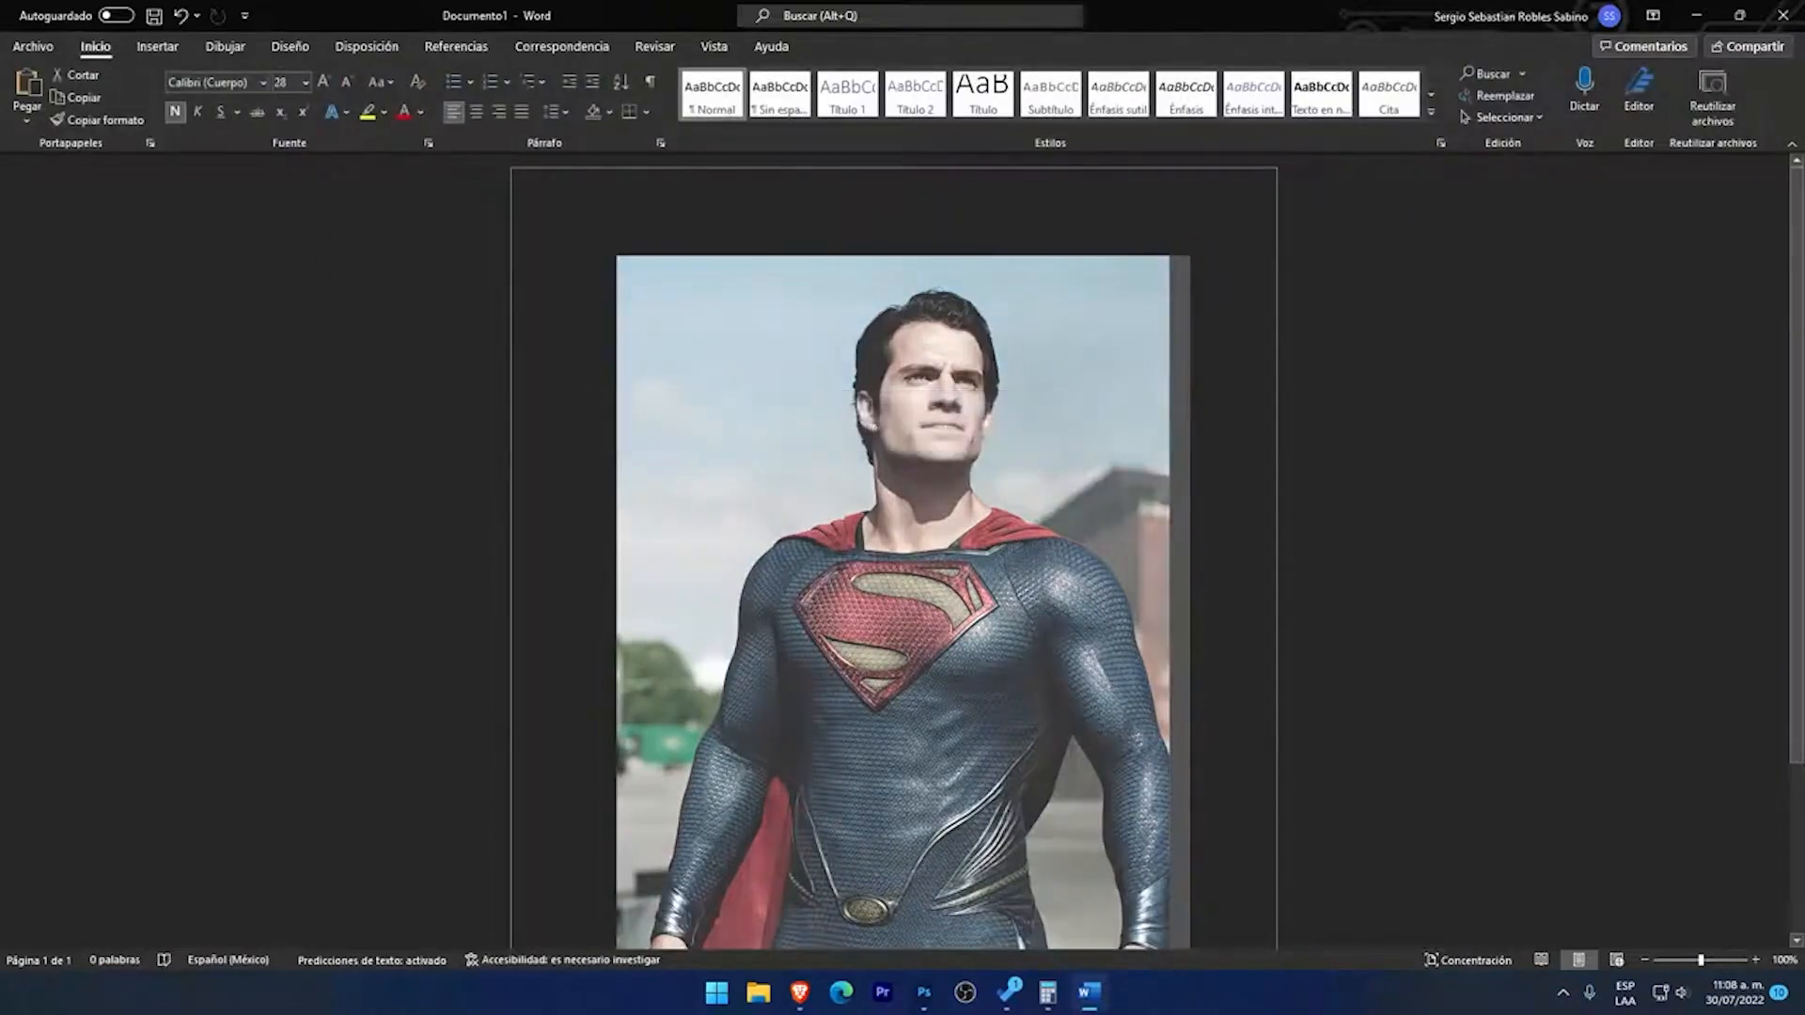
scroll(893, 555, down, 2)
scroll(1095, 635, down, 3)
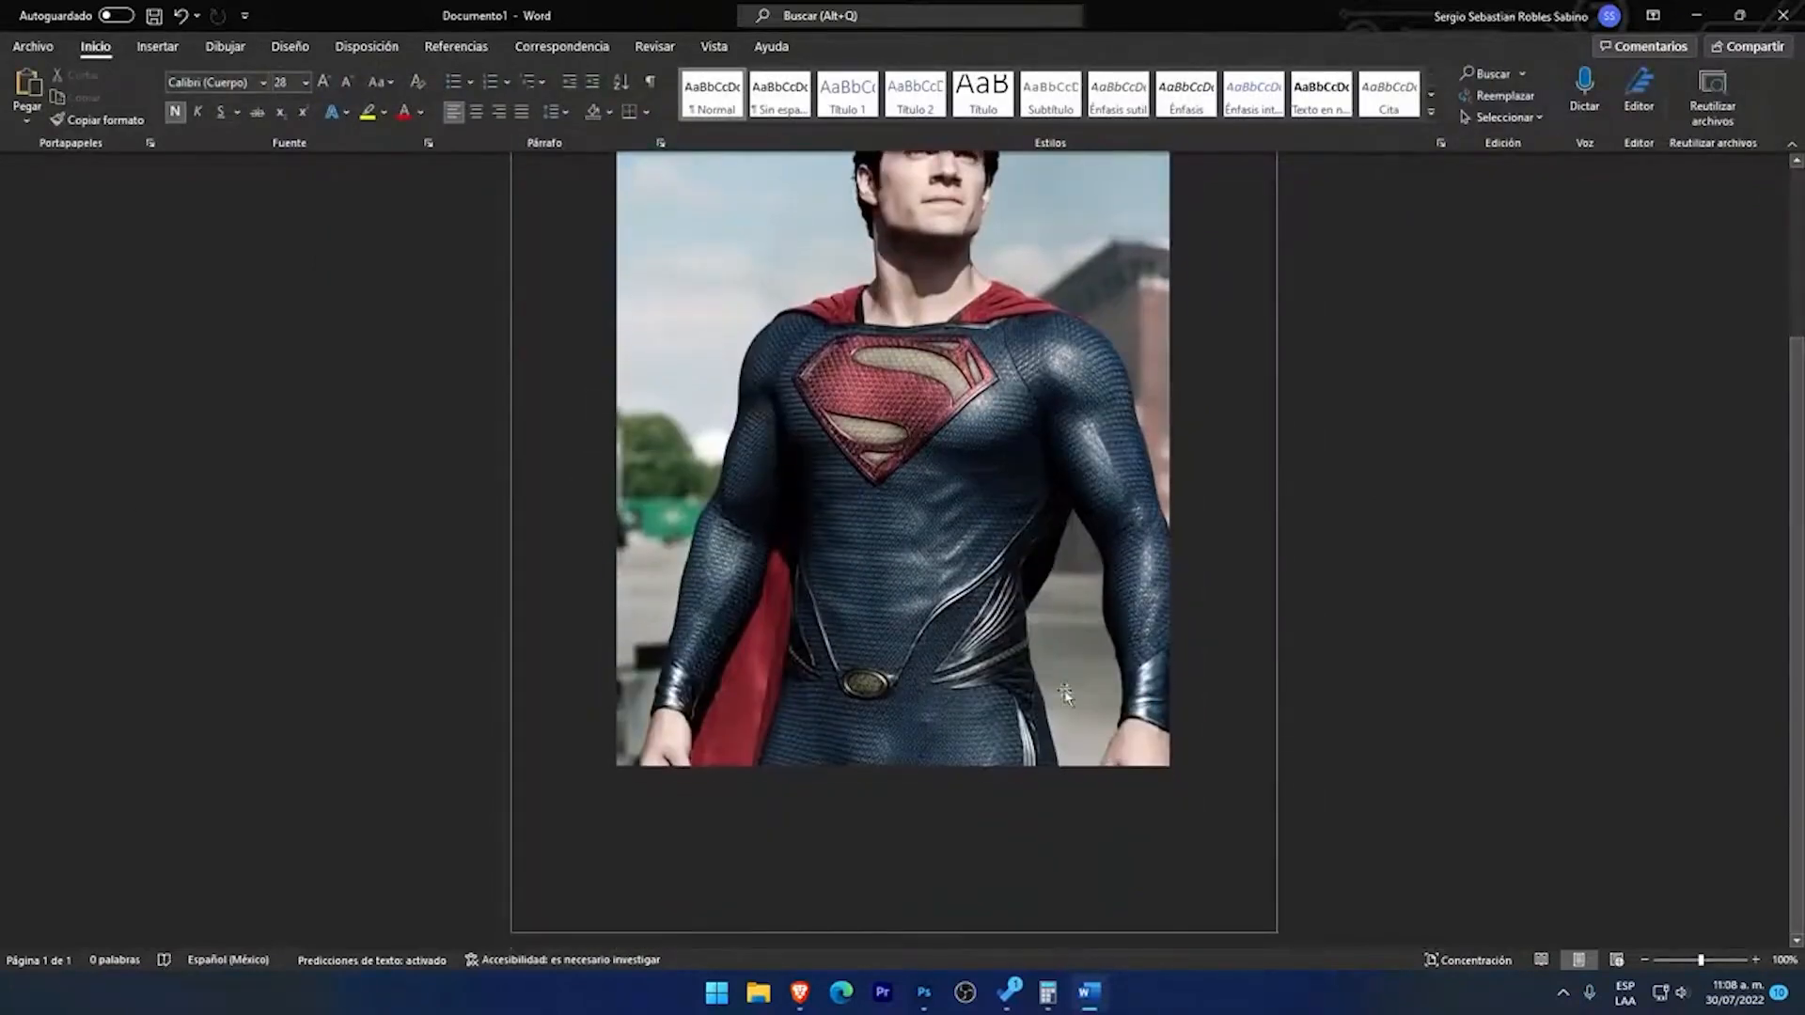
click(1068, 695)
scroll(1068, 695, up, 3)
click(1223, 696)
scroll(1252, 574, up, 2)
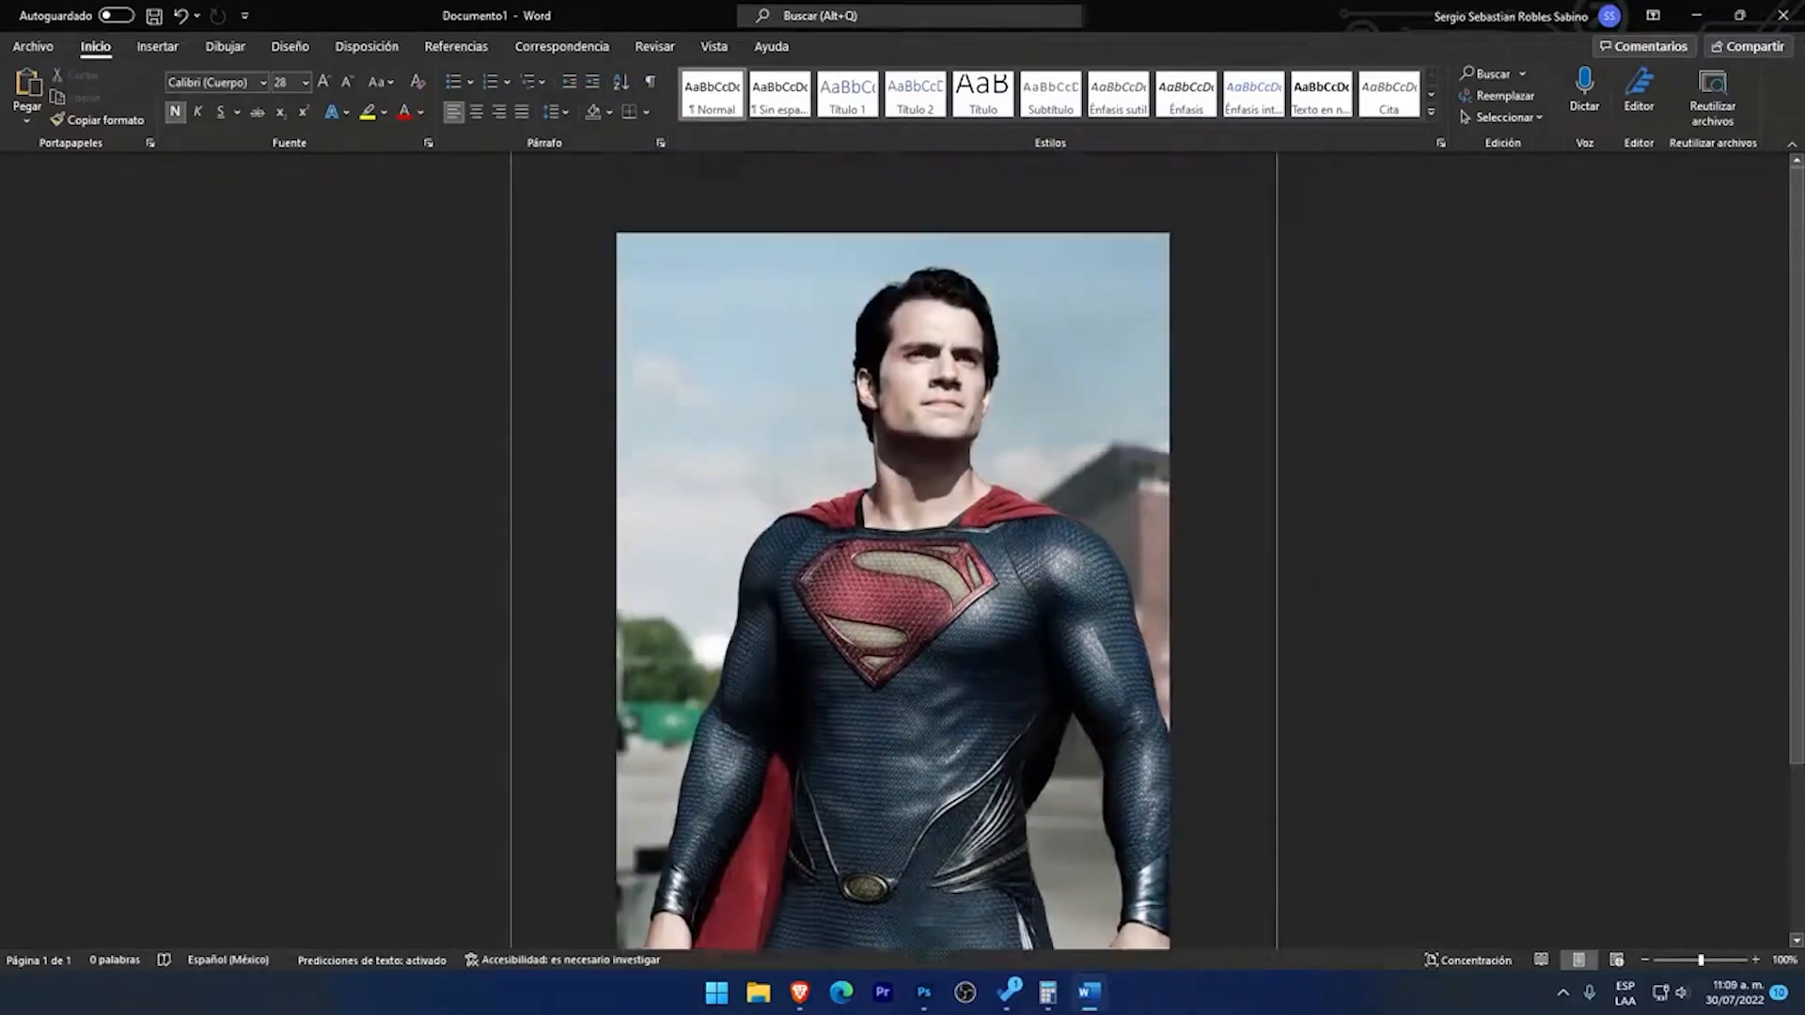
scroll(1252, 573, down, 1)
scroll(1252, 573, up, 1)
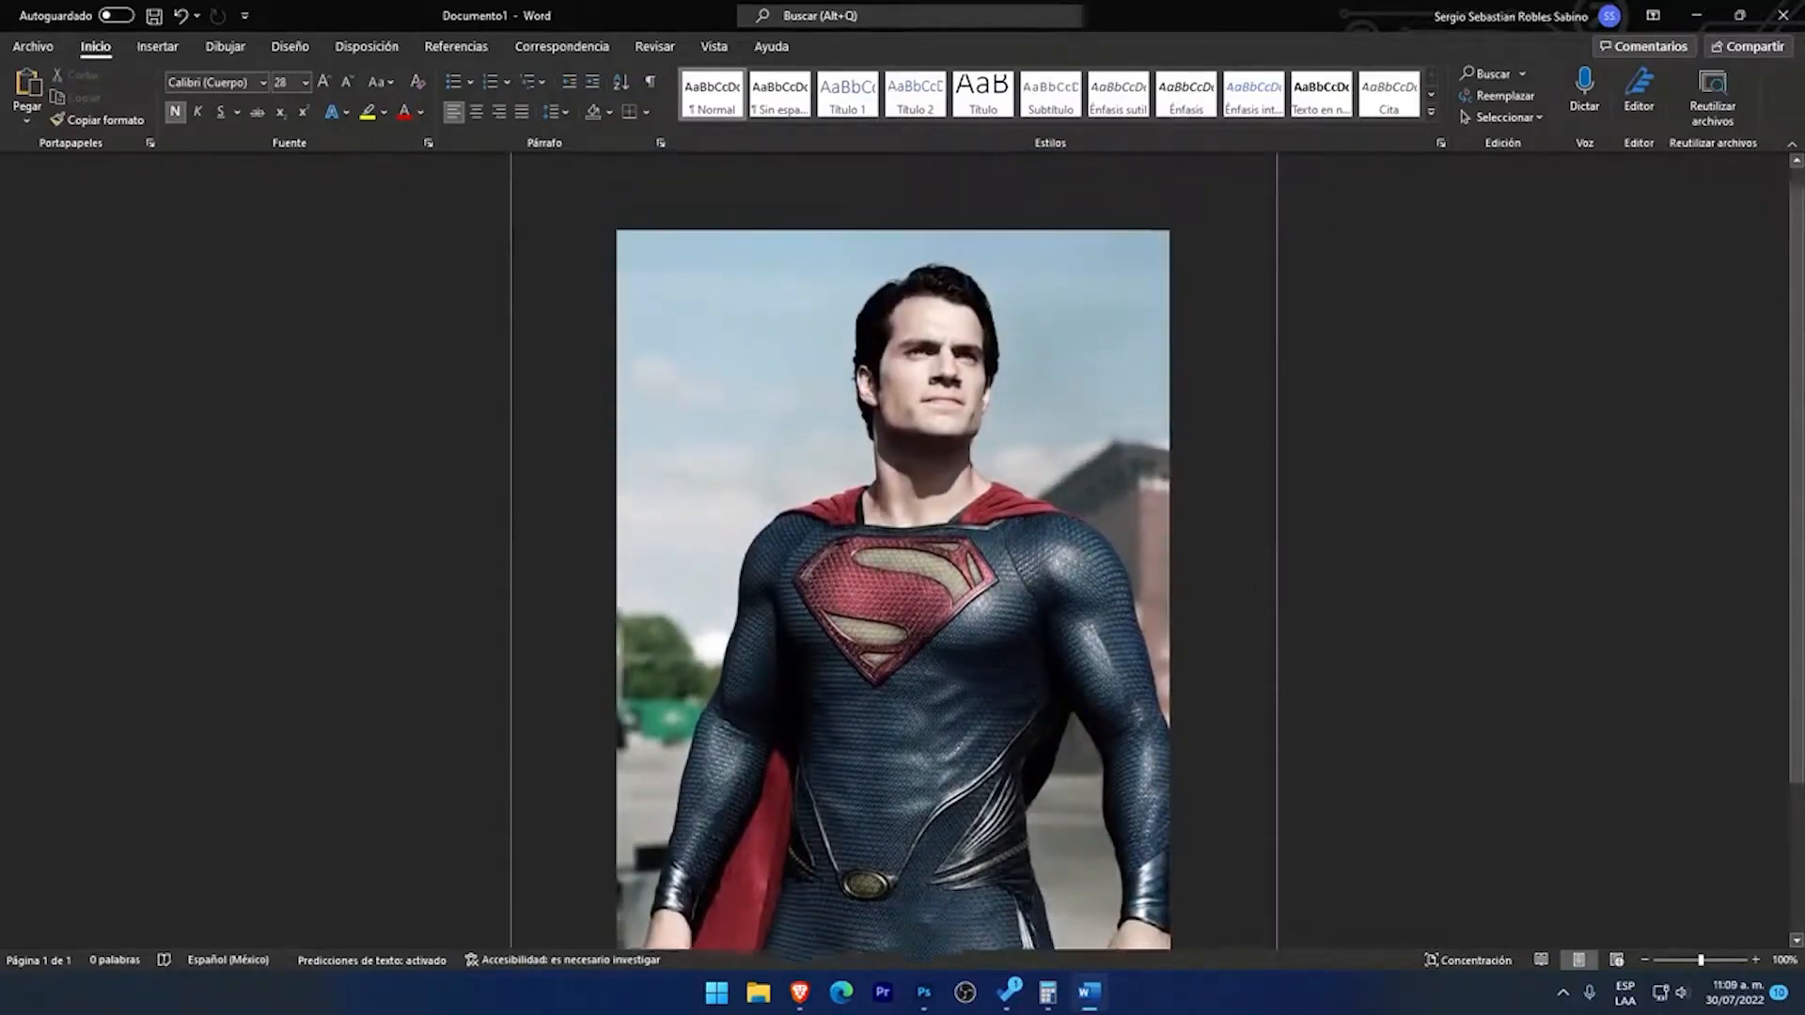
Step: Start background removal on the Superman picture and check which parts of the figure are covered by the removal mask
click(908, 442)
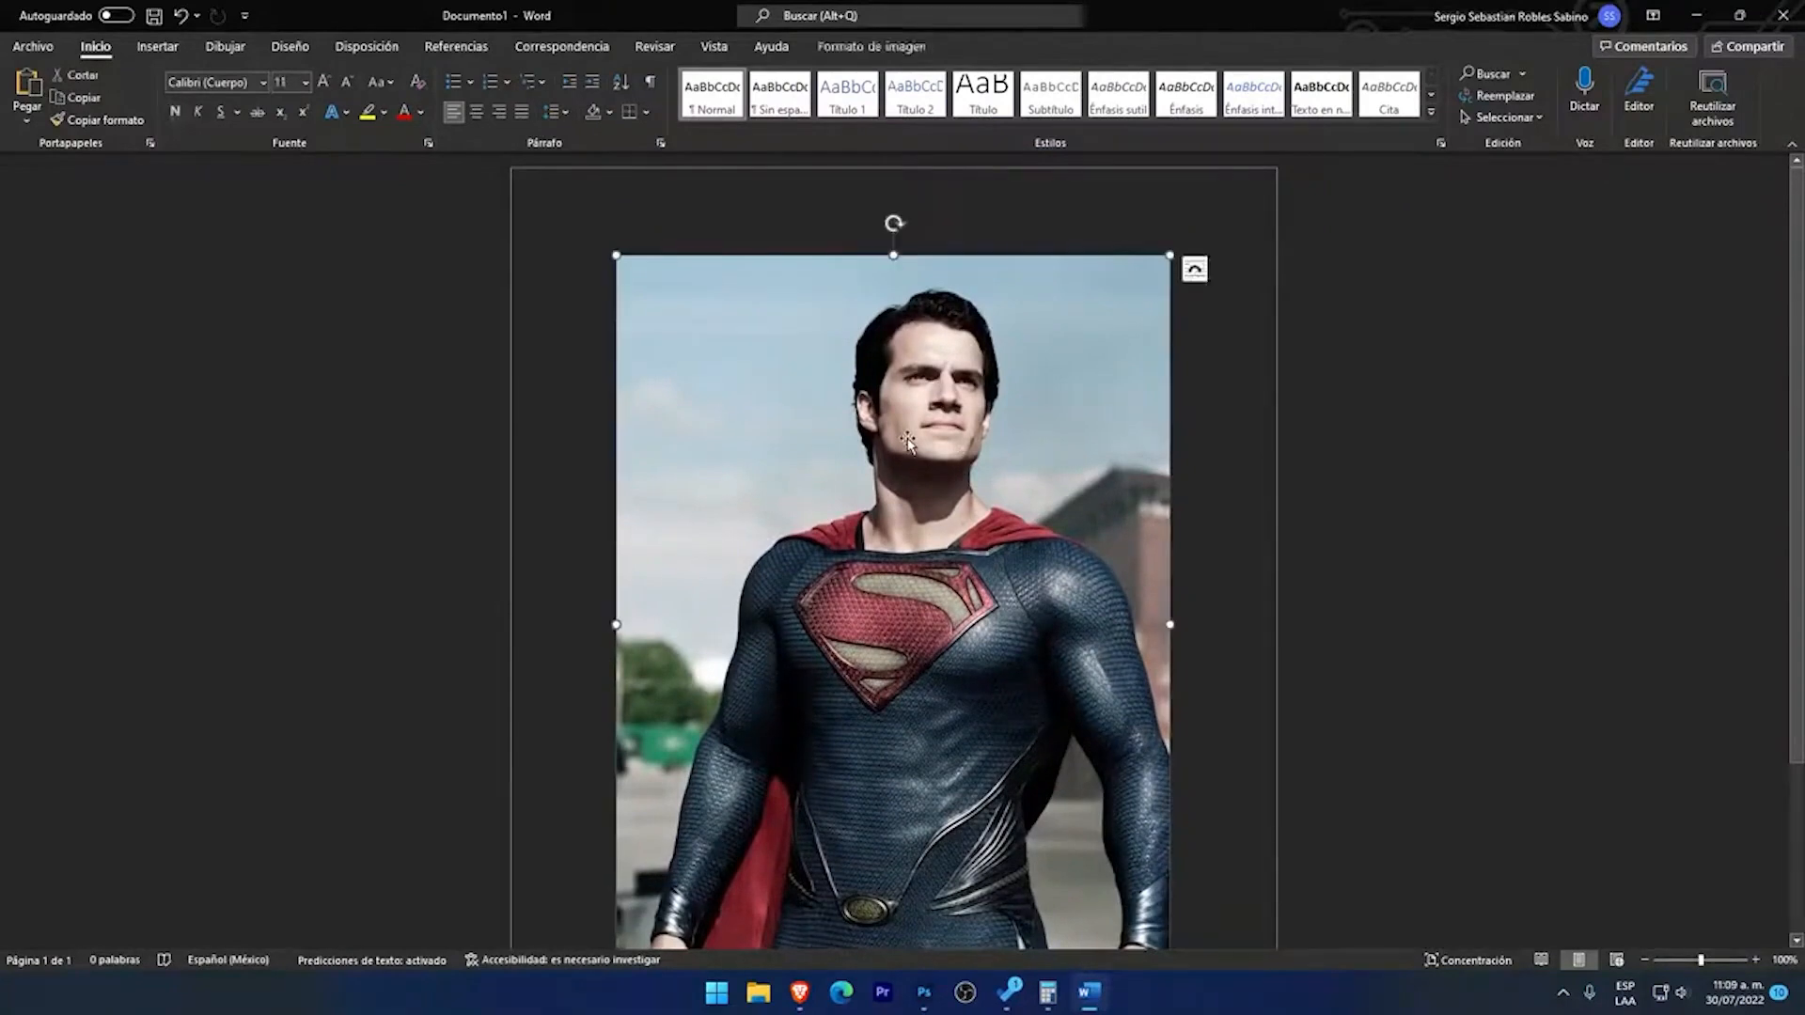
click(876, 52)
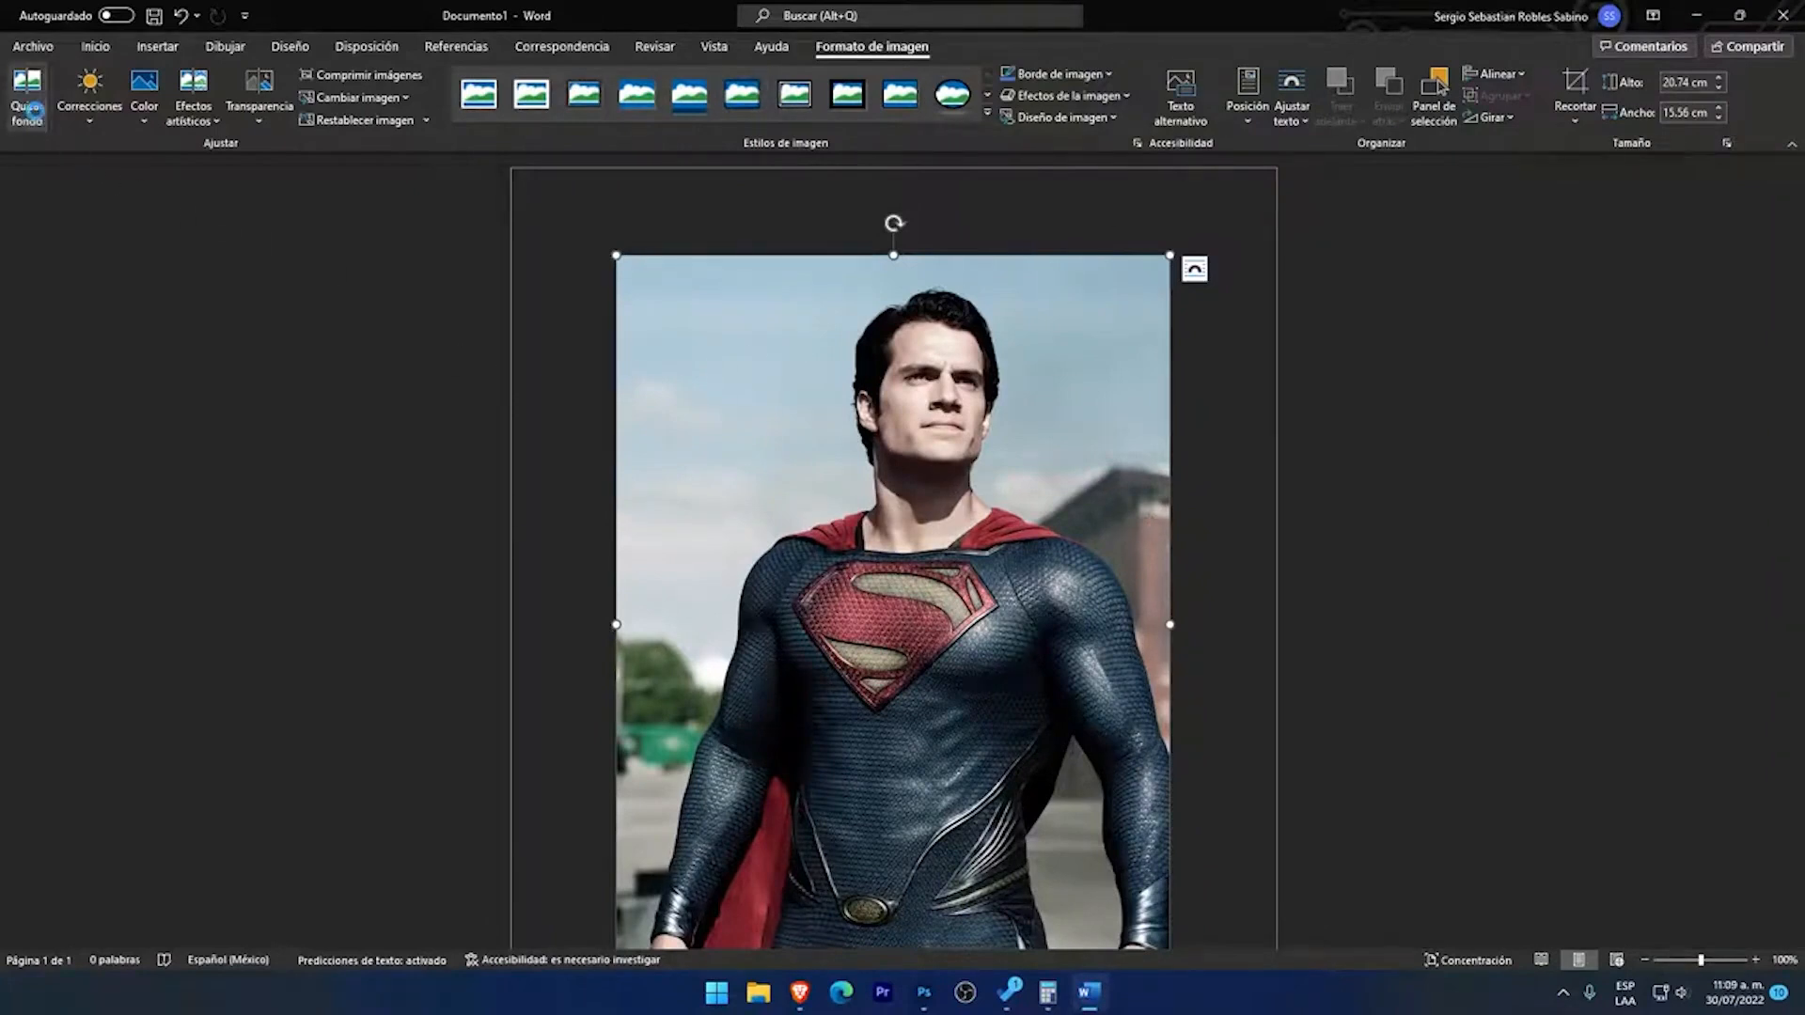
click(34, 111)
scroll(1148, 536, down, 2)
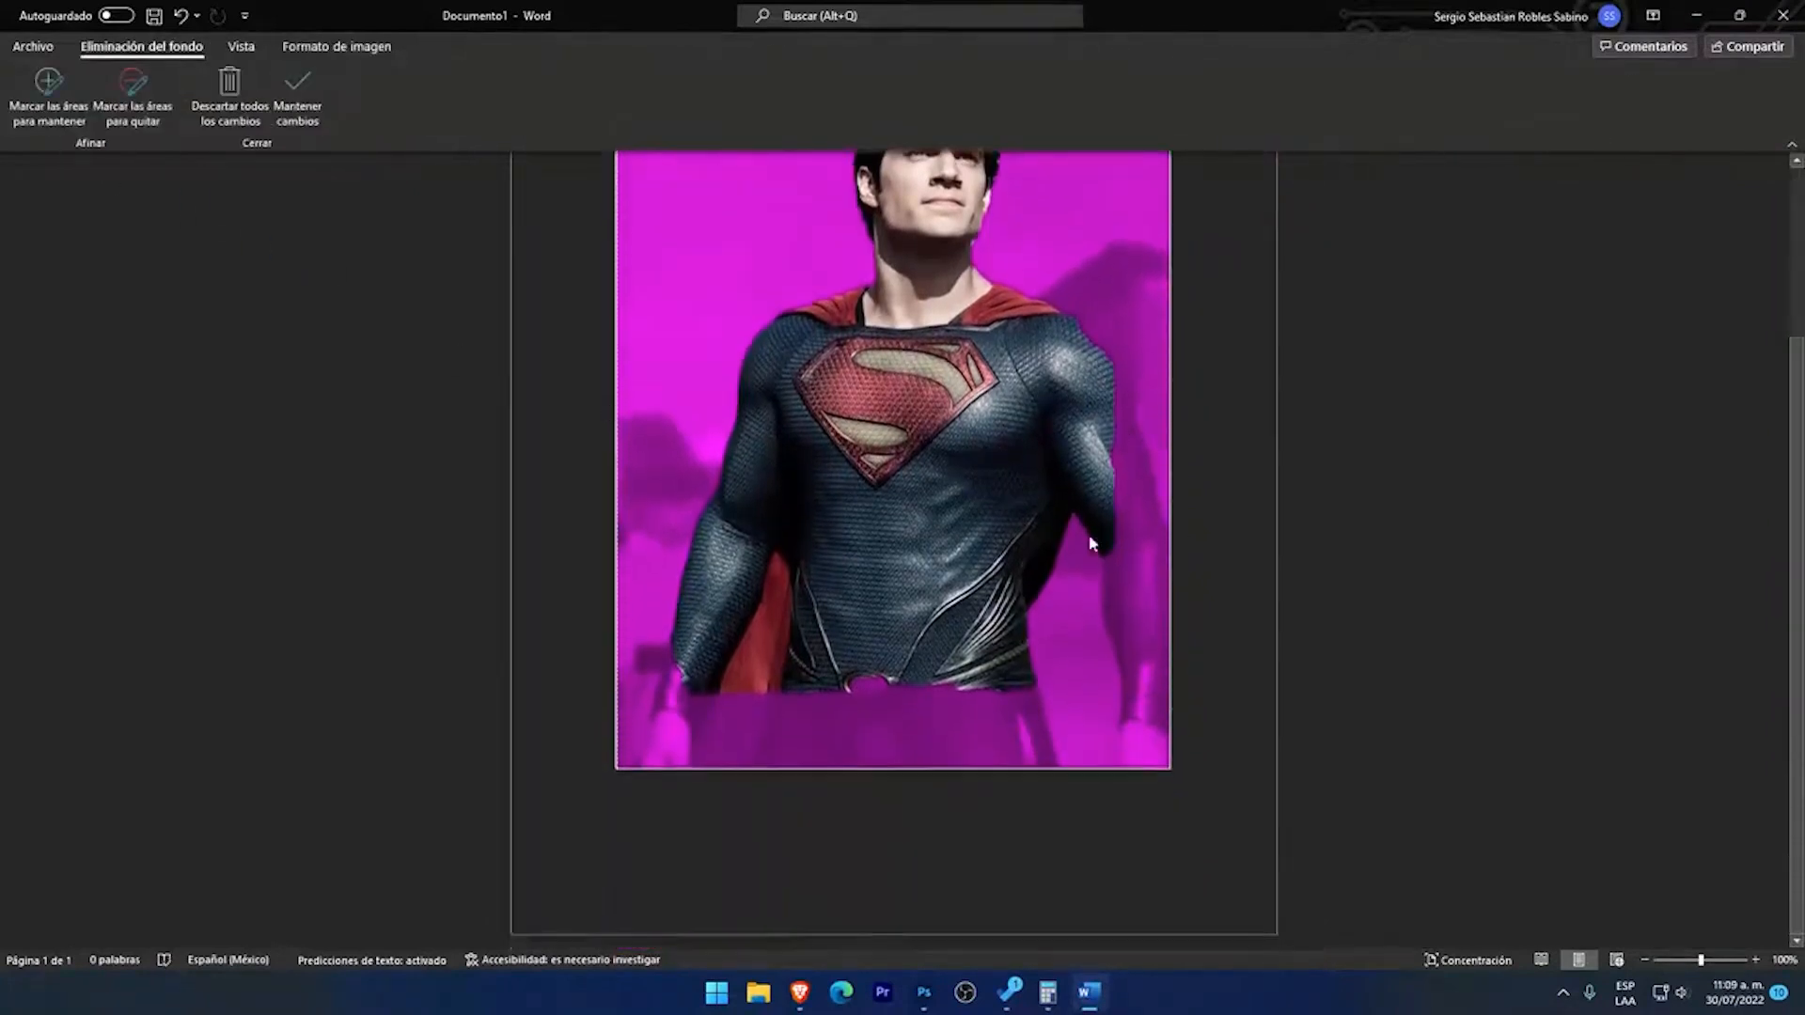
scroll(1091, 544, up, 2)
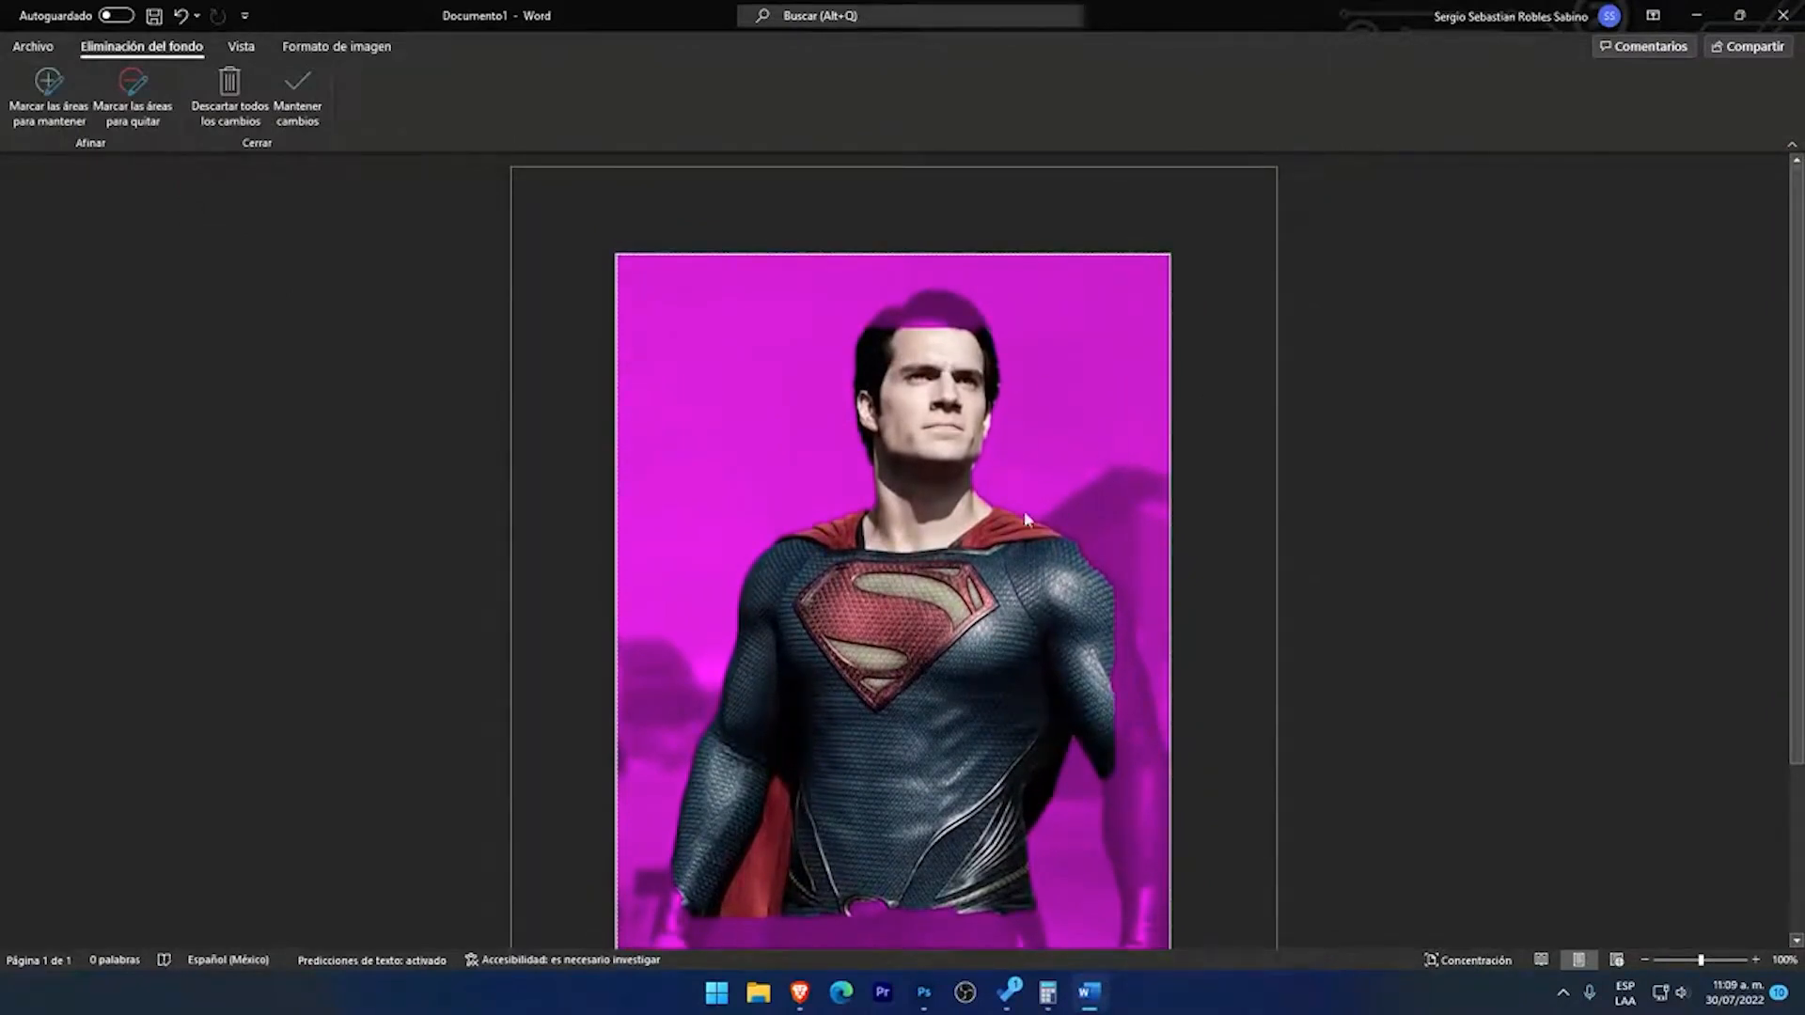
scroll(1006, 575, down, 2)
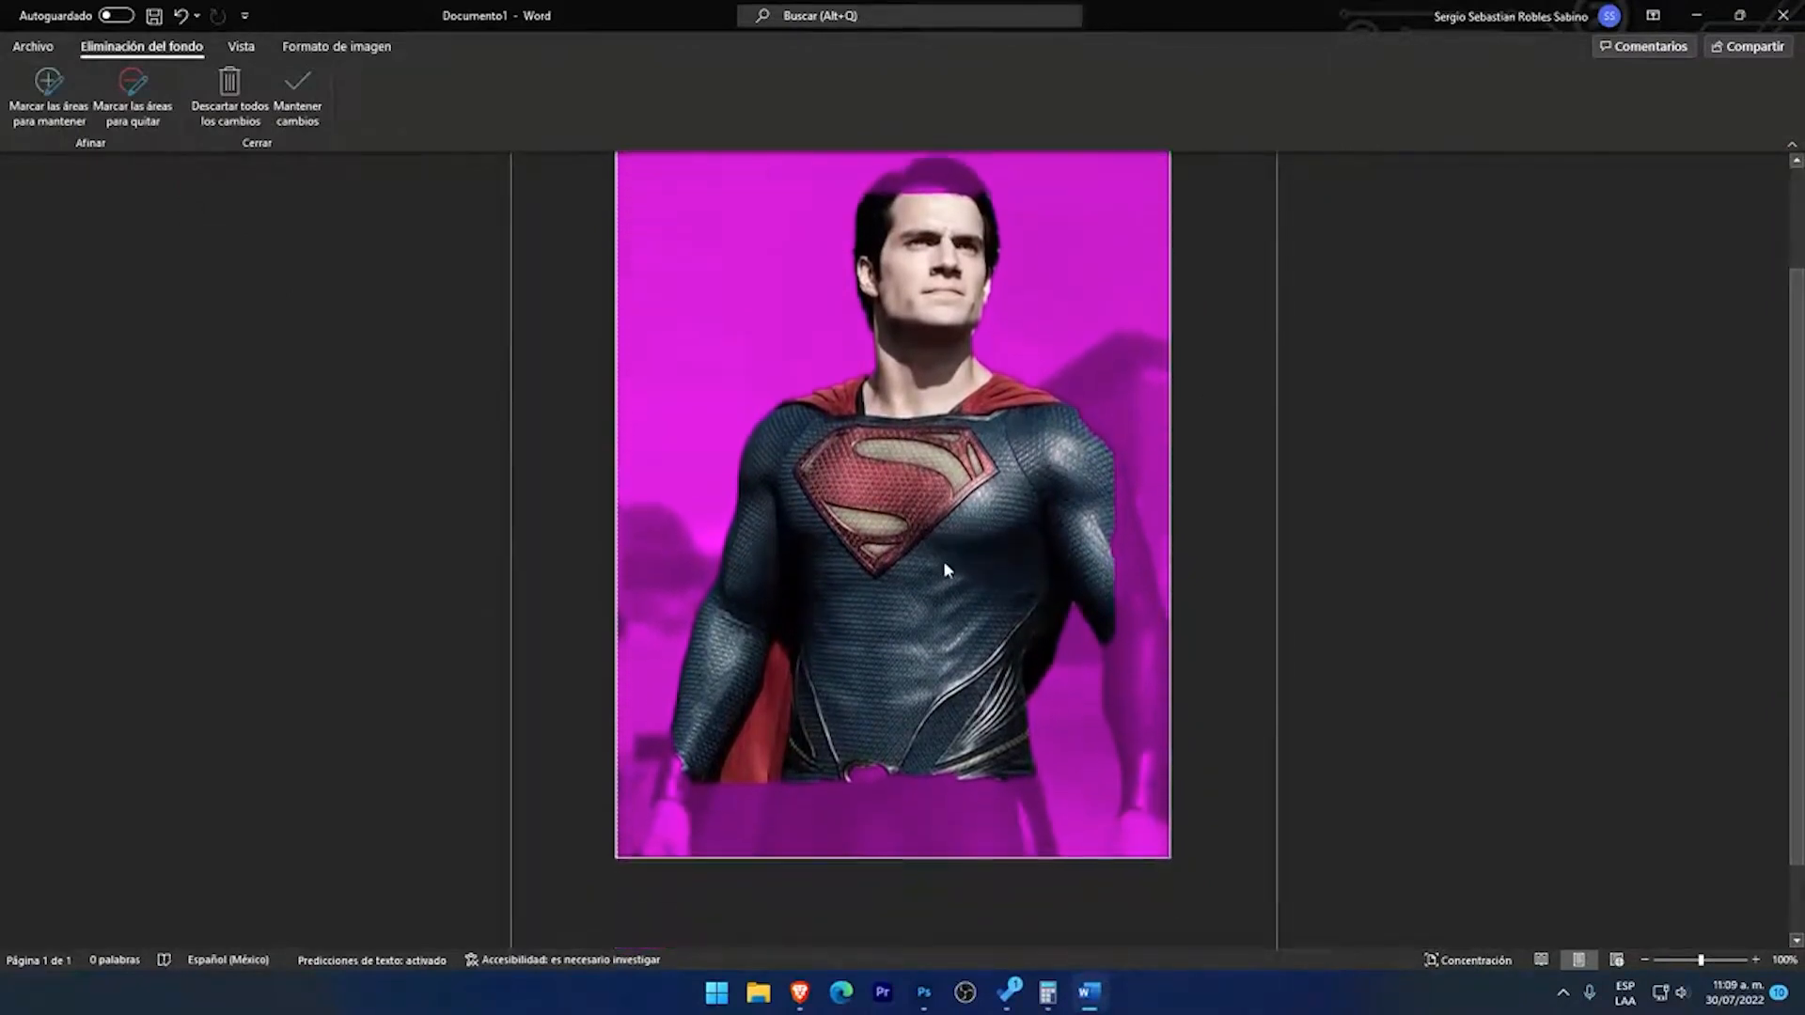
scroll(860, 596, down, 1)
scroll(893, 596, up, 3)
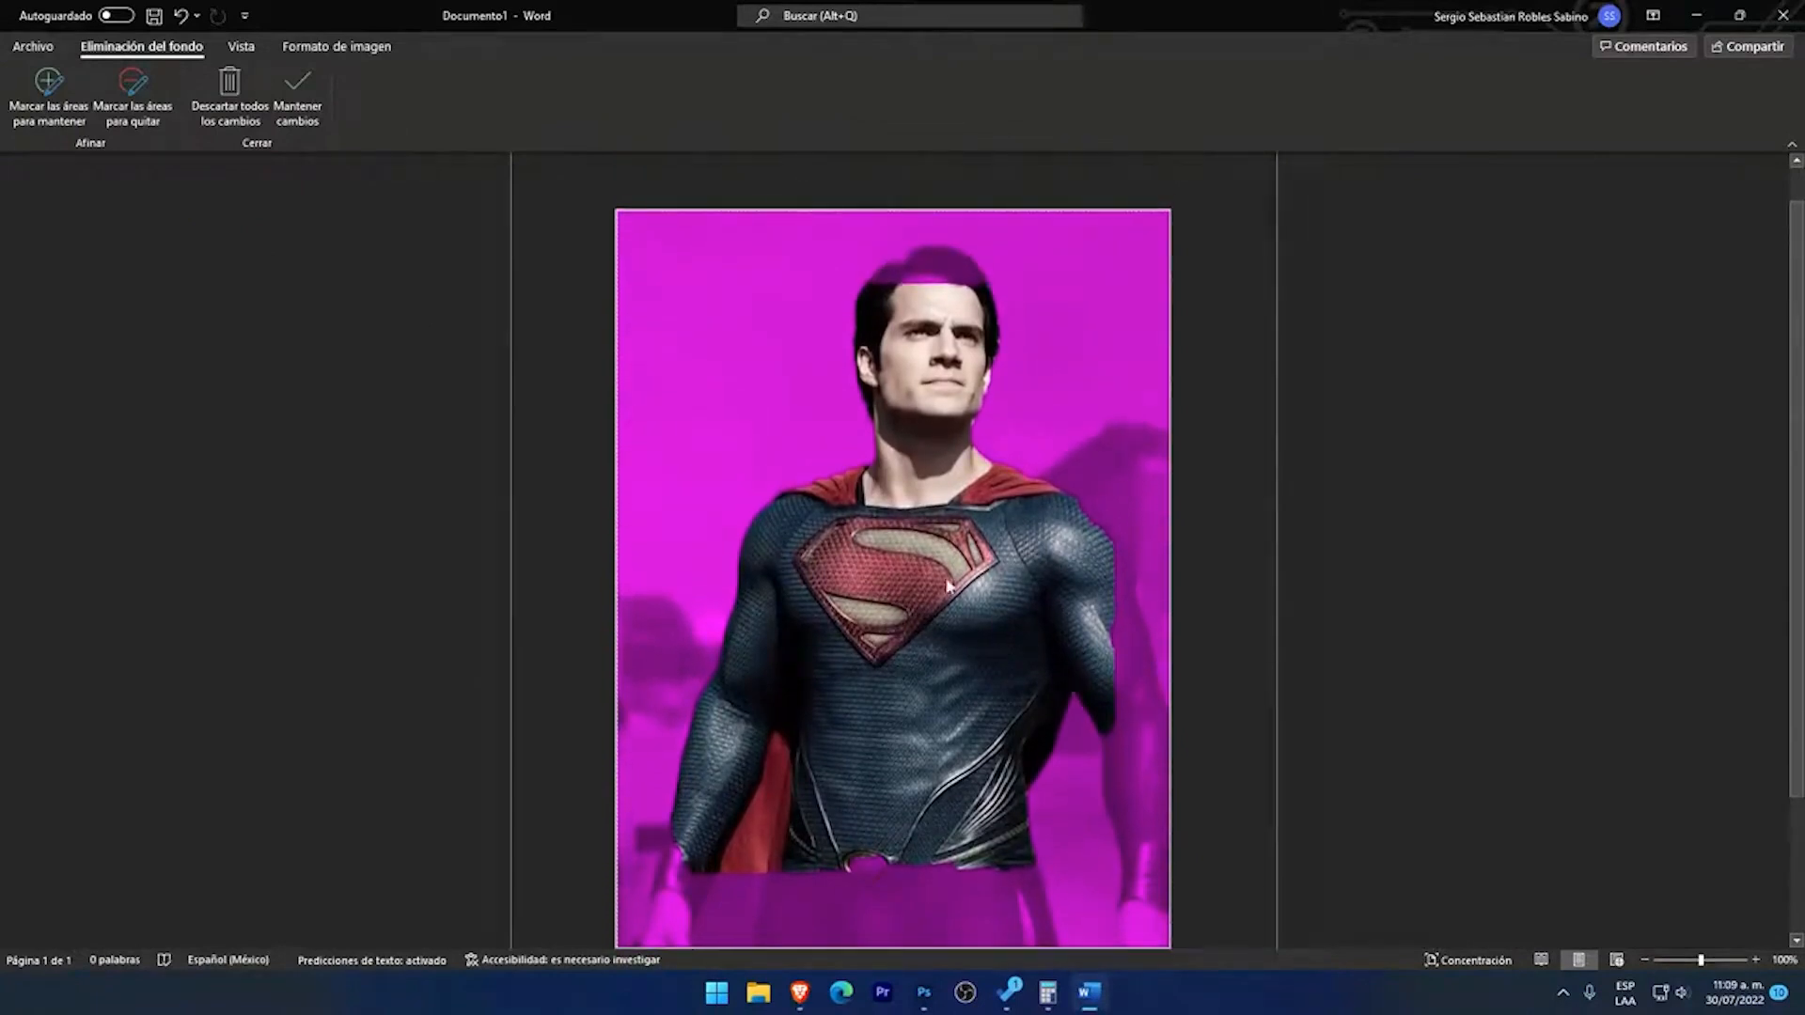
scroll(910, 596, down, 2)
scroll(953, 580, up, 1)
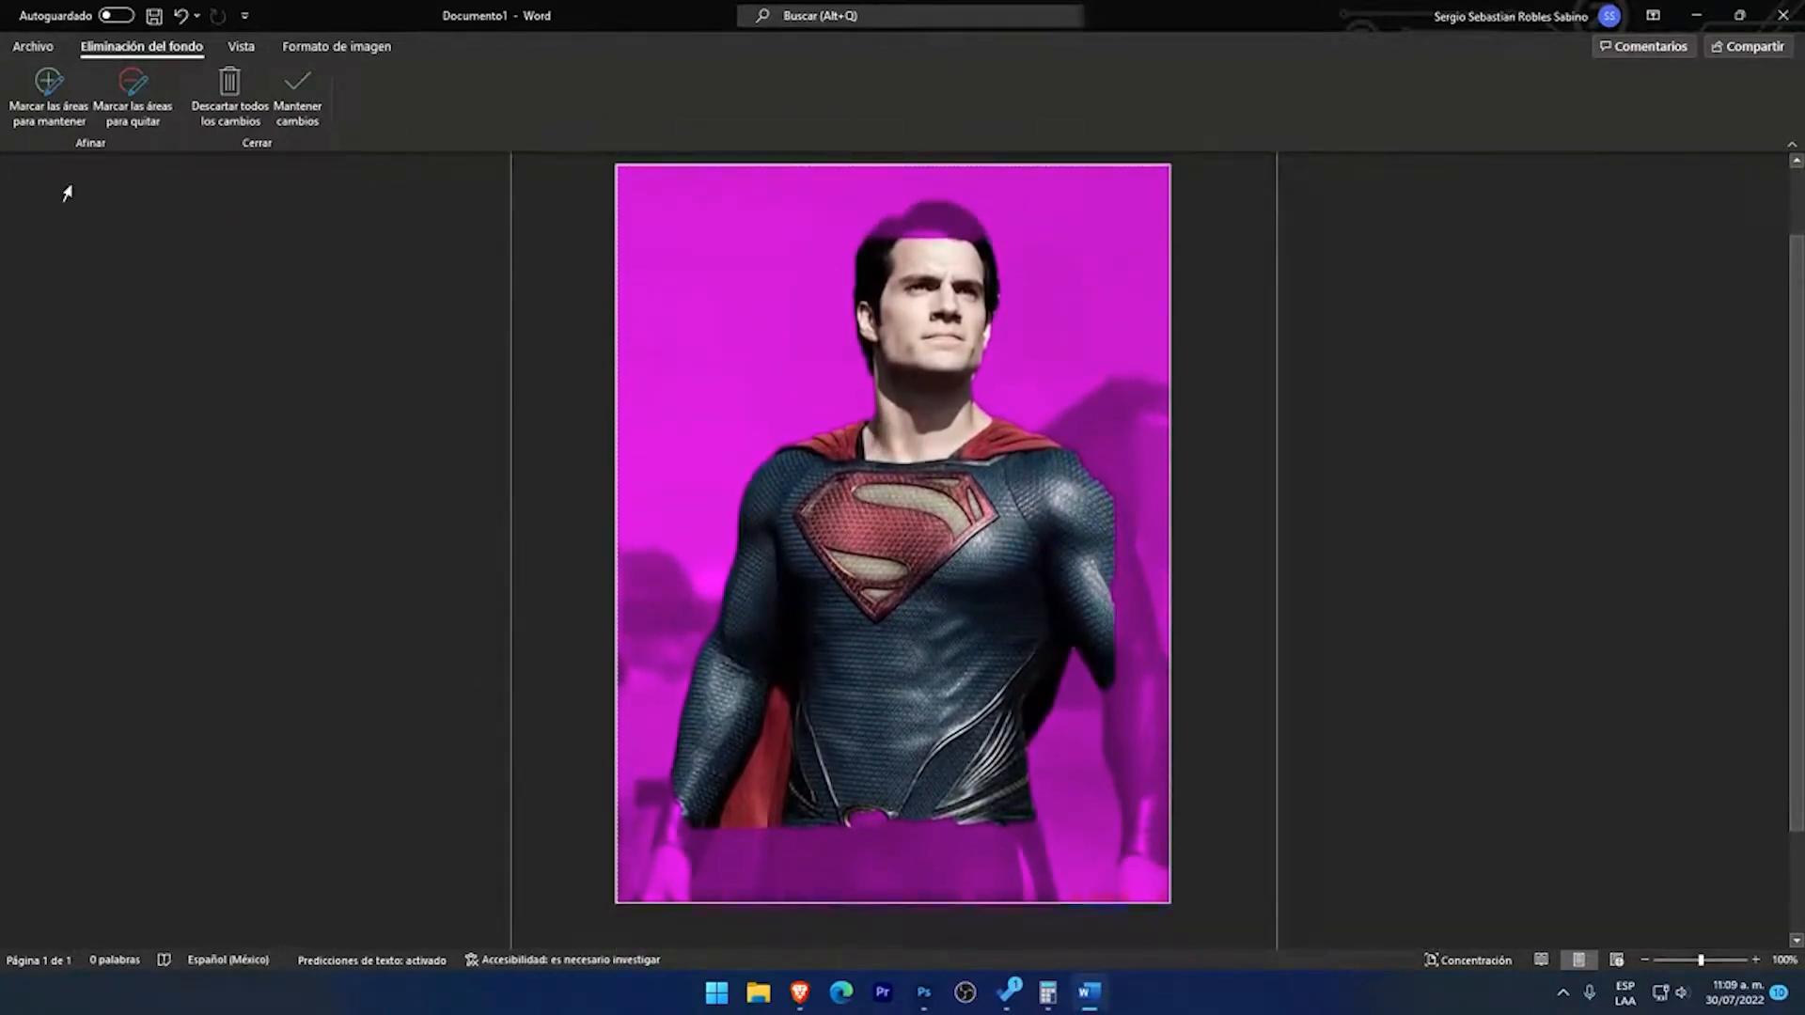
Step: Mark the hair on top of Superman's head as an area to keep, working under screen magnification
key(super+plus)
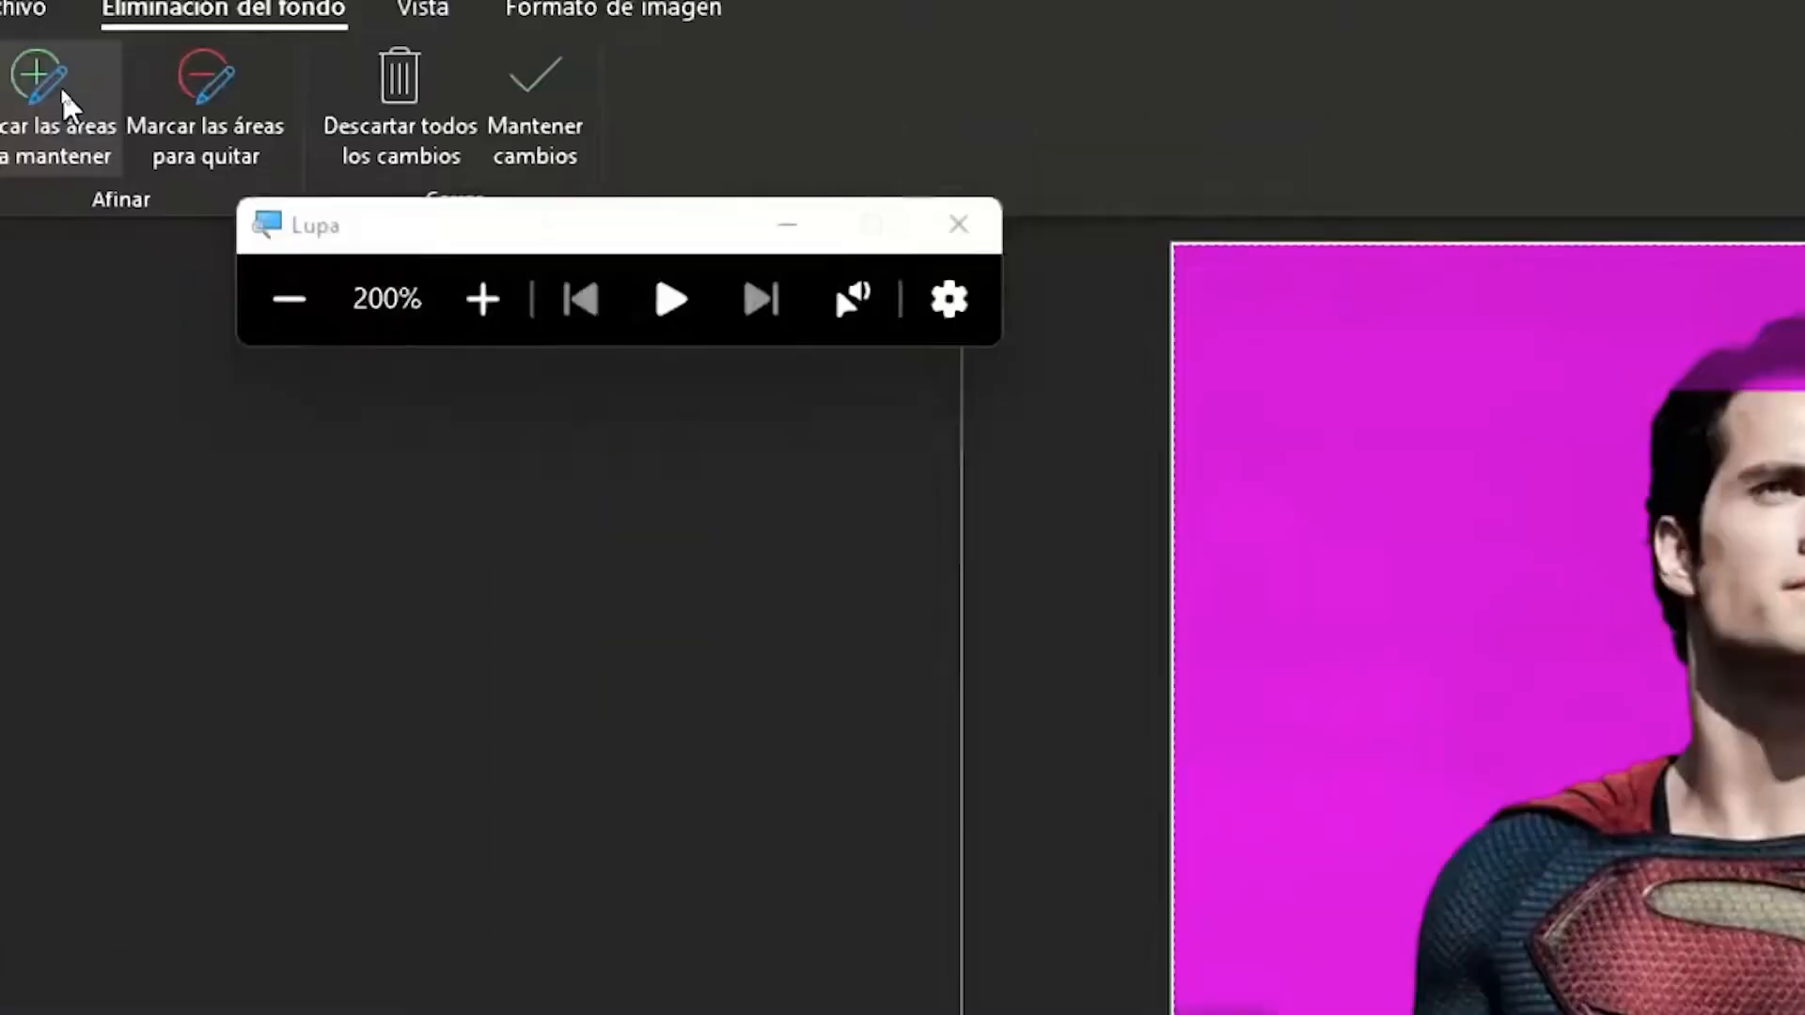
drag(509, 226, 896, 278)
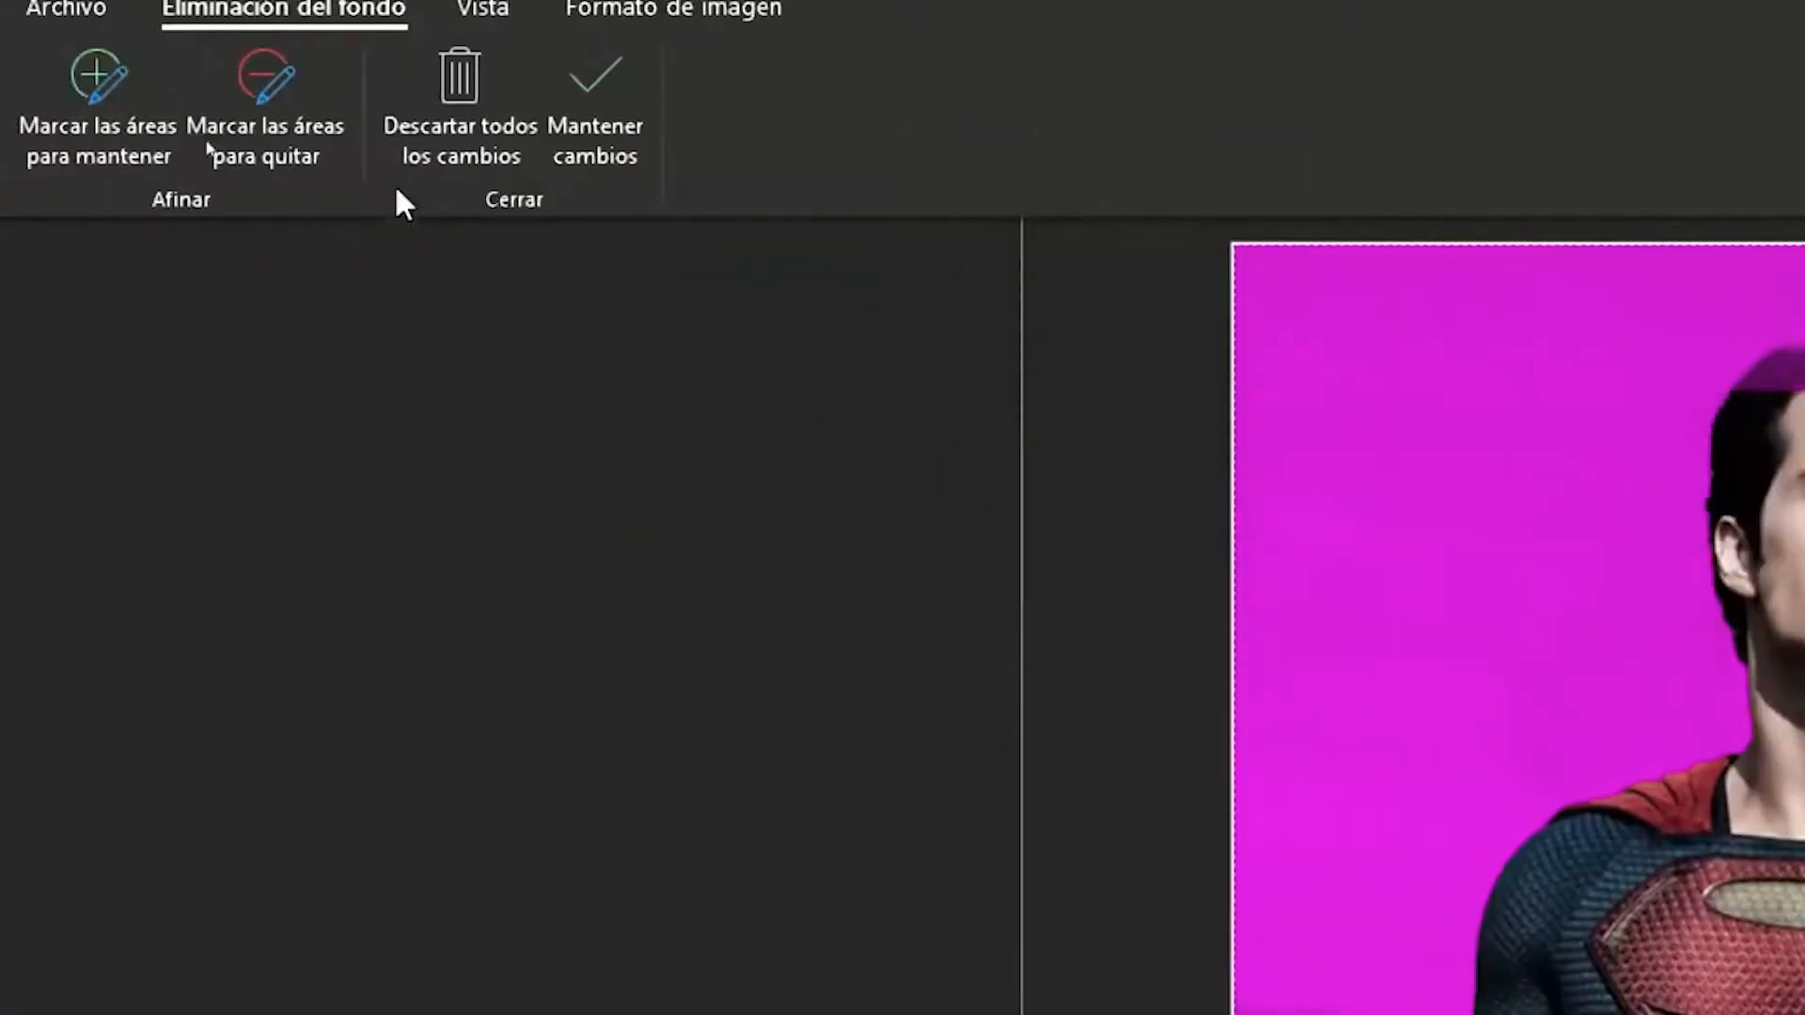
key(super+minus)
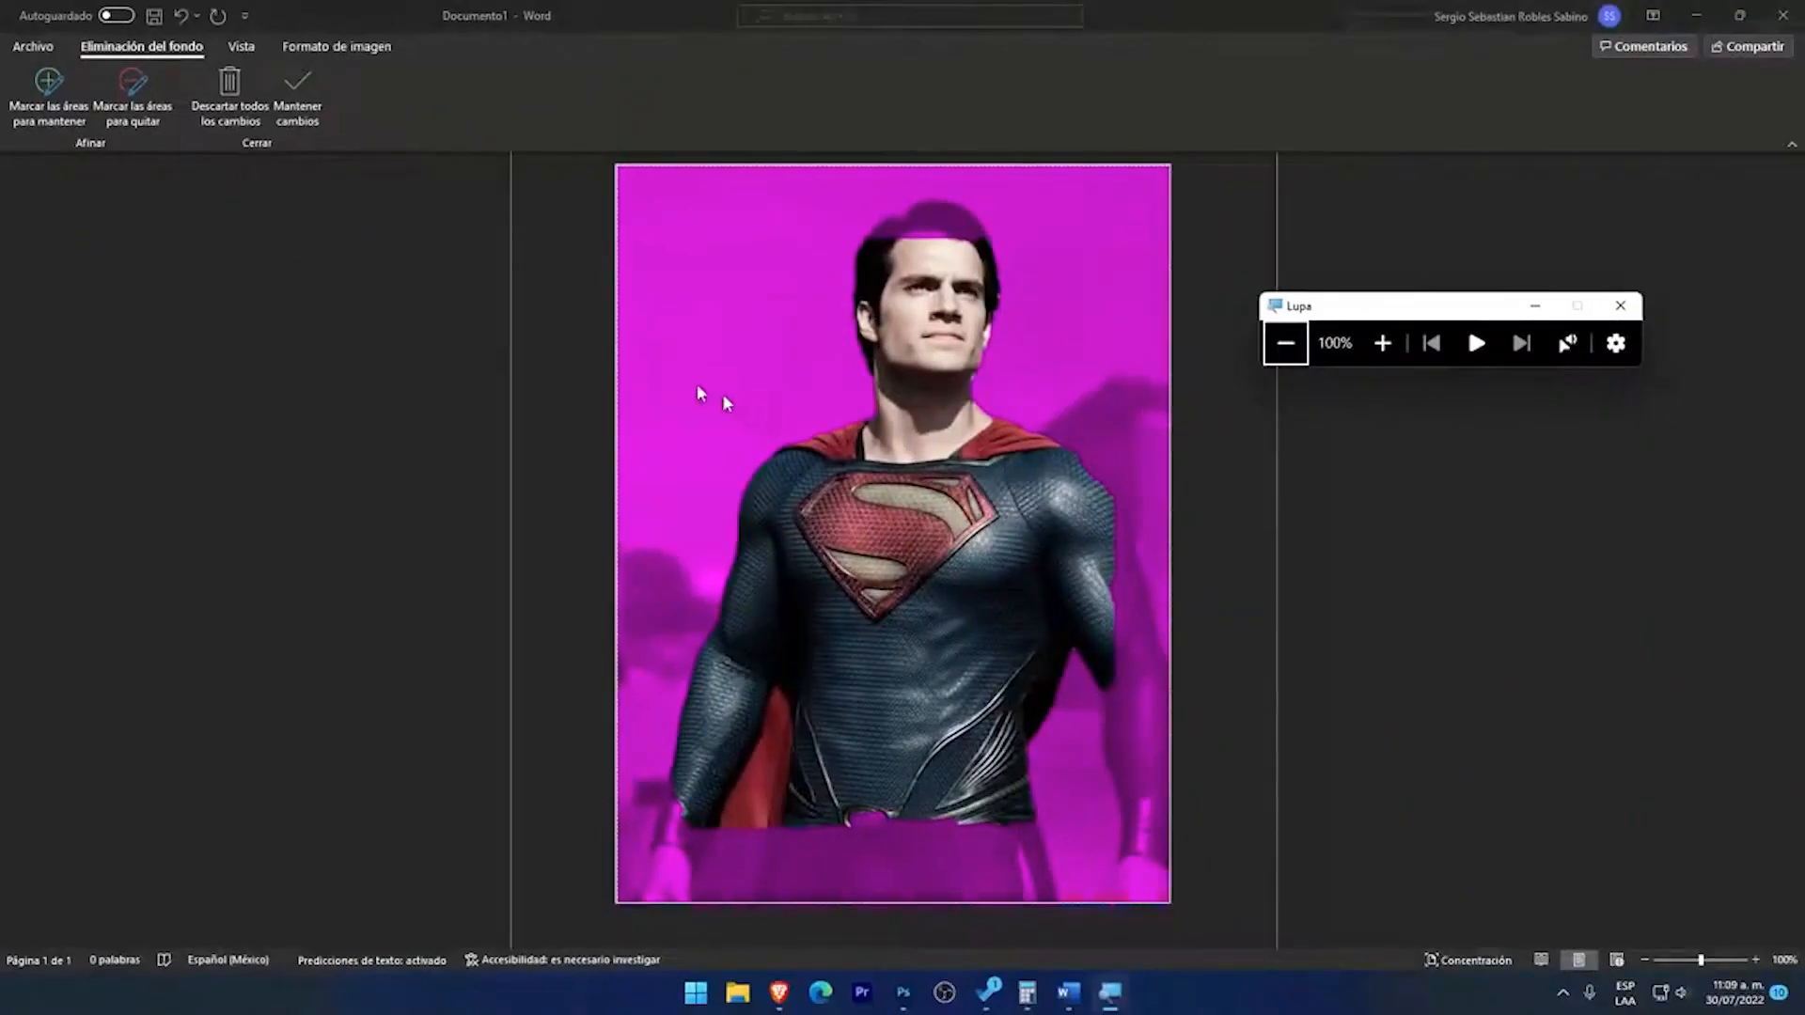
click(22, 109)
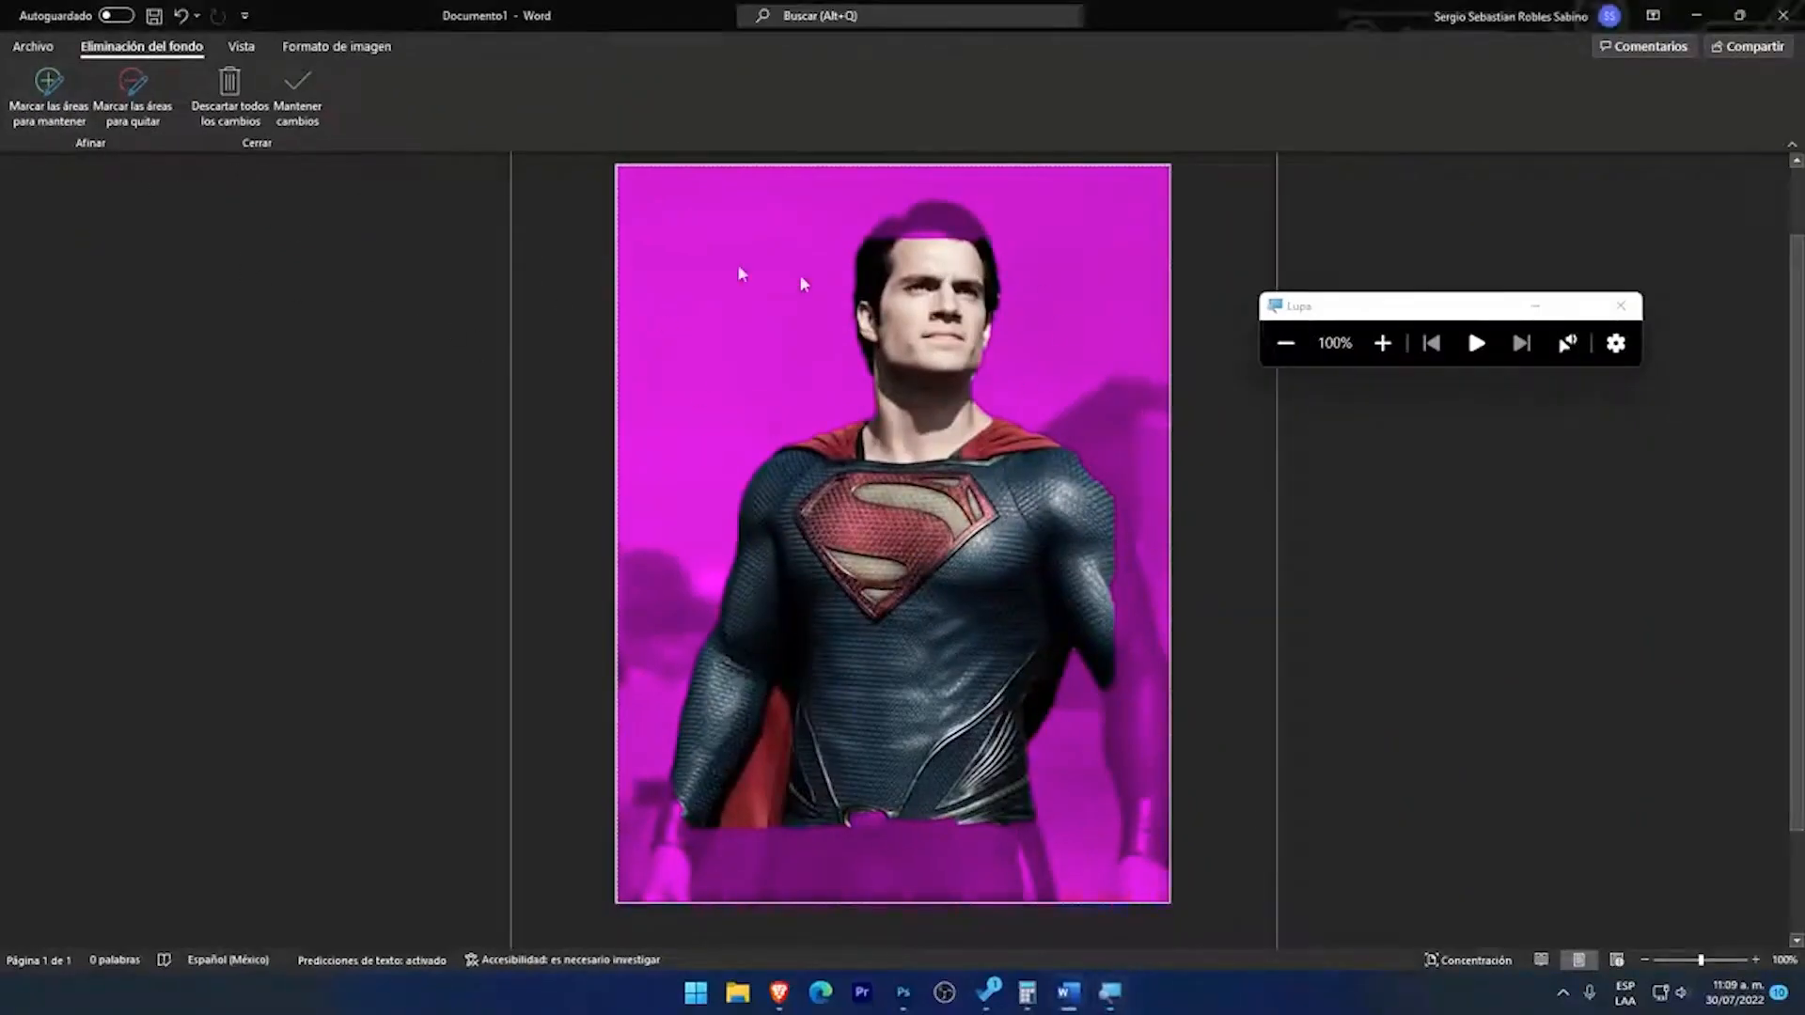
click(26, 113)
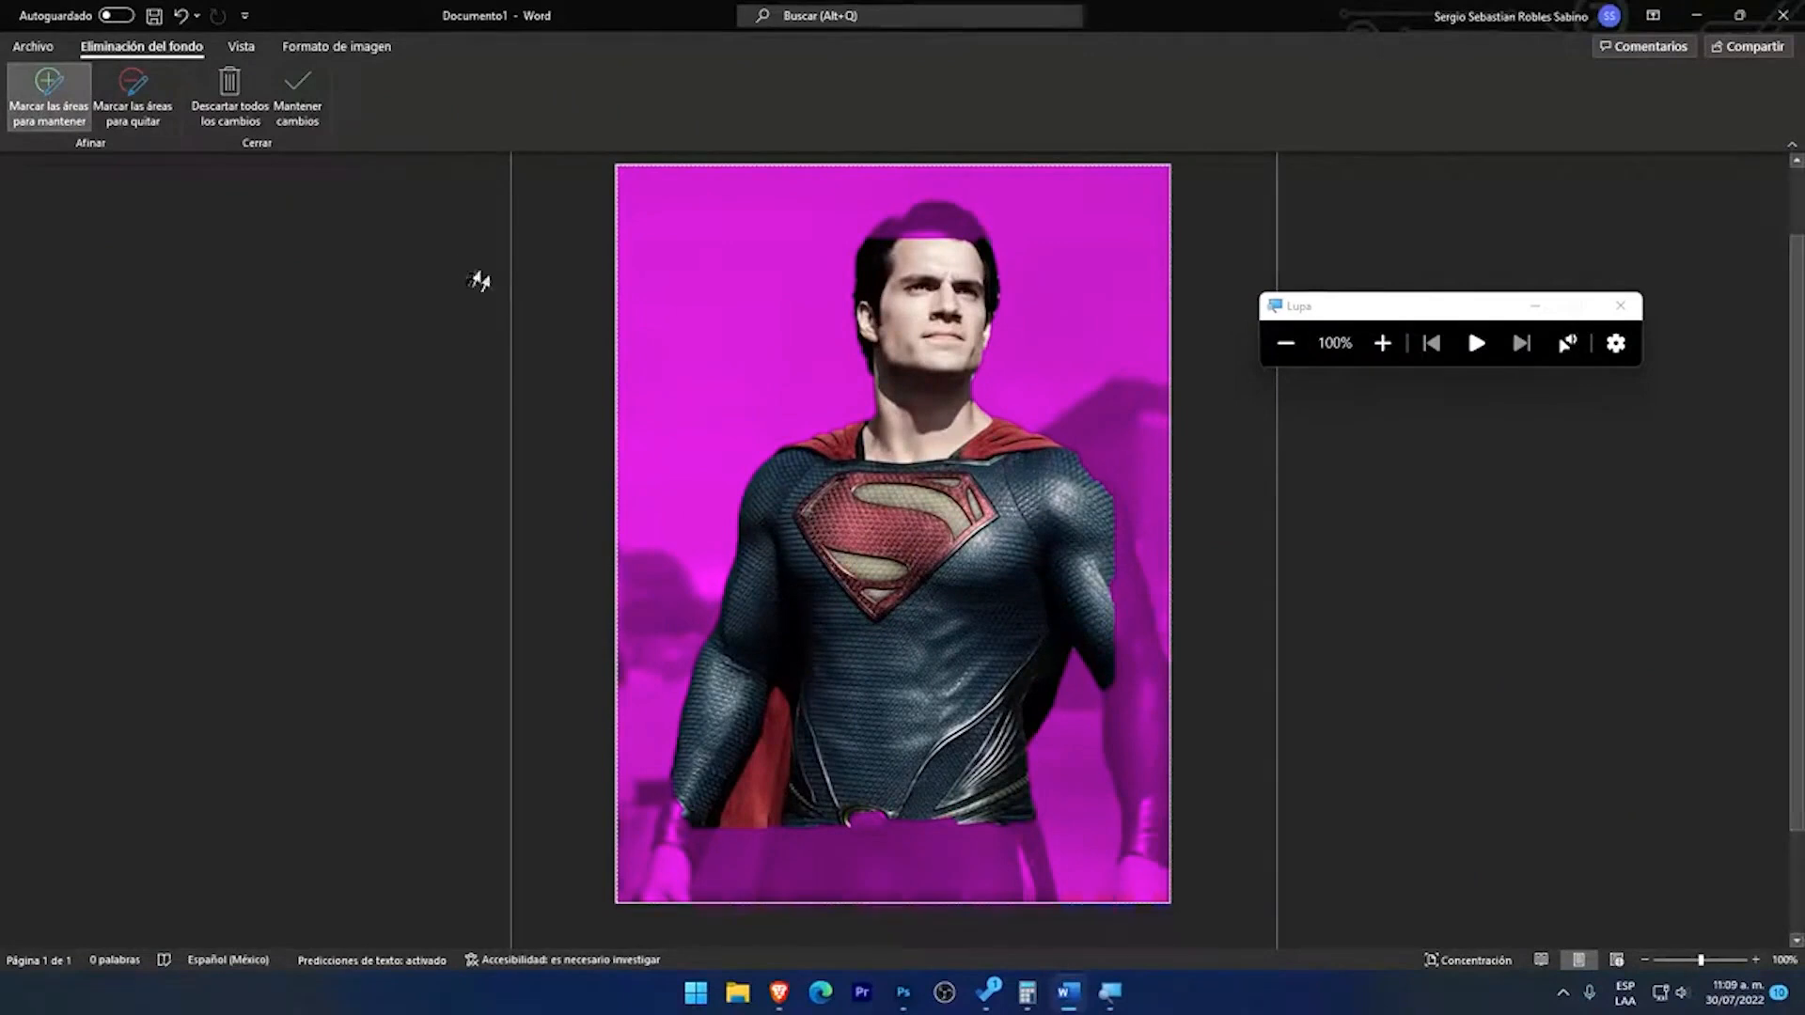
drag(1390, 306, 1804, 352)
key(super+plus)
key(super+plus)
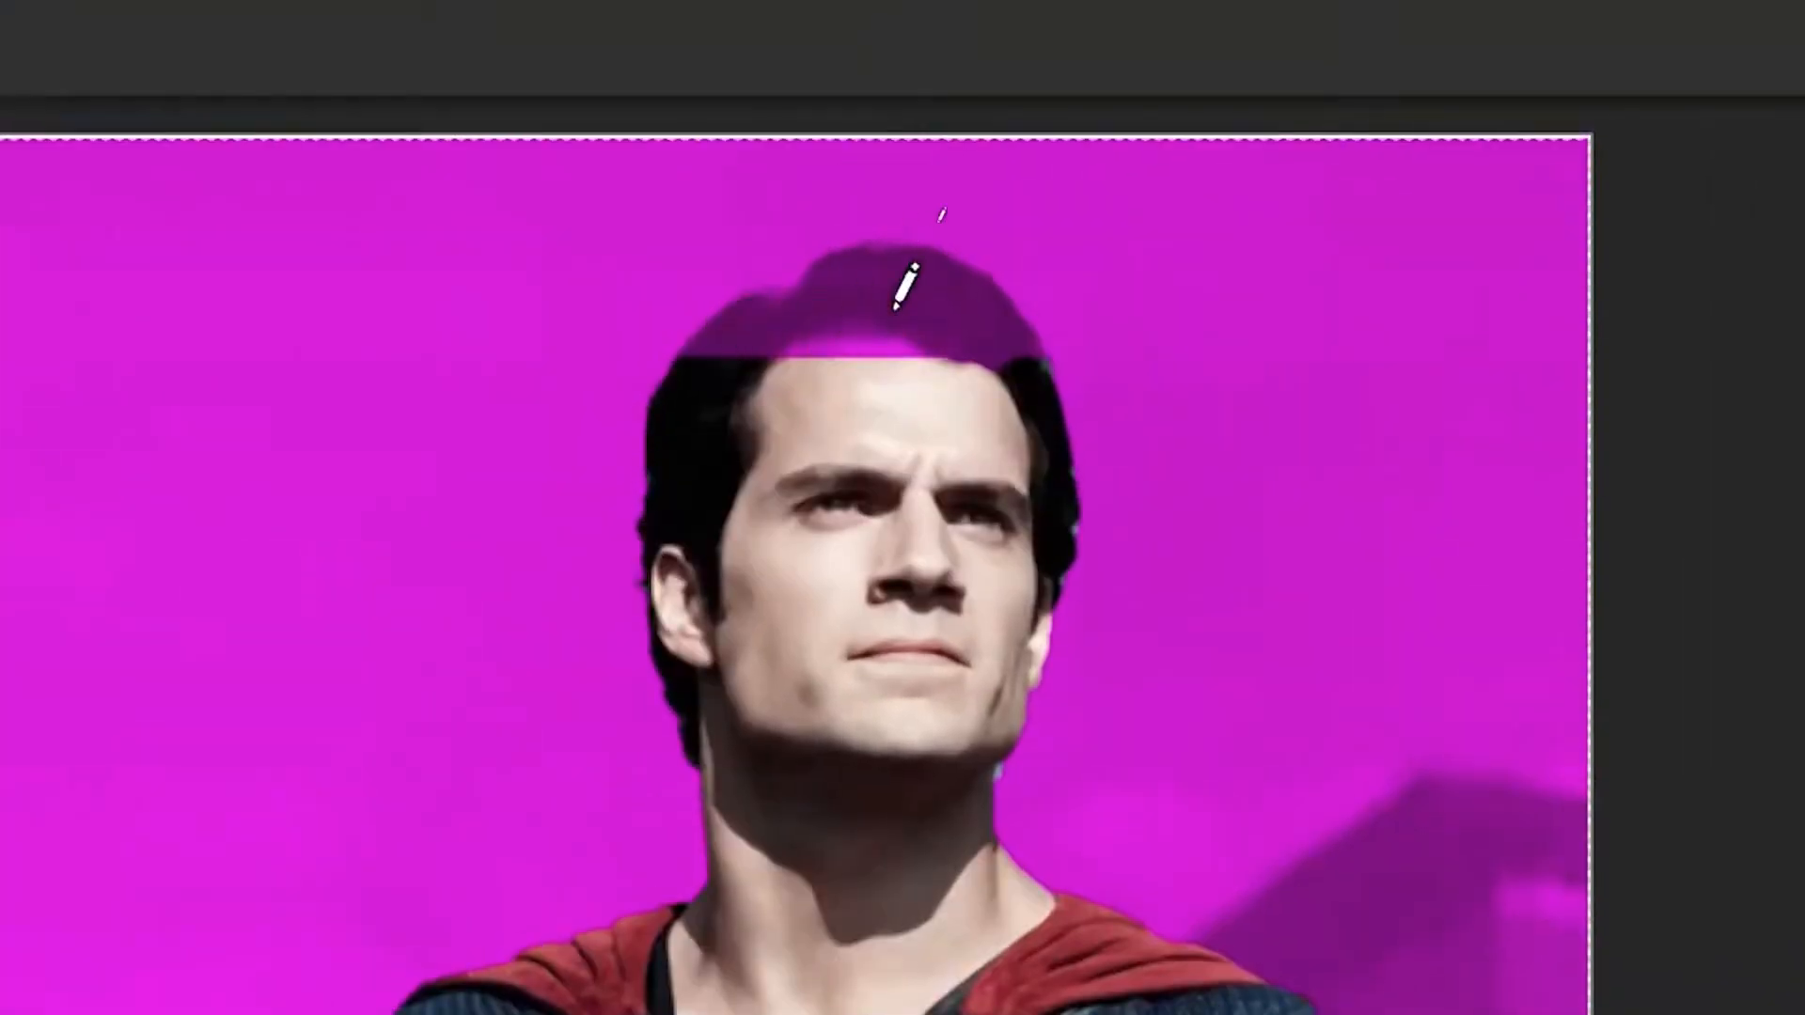
mouse_move(682, 360)
mouse_down()
mouse_move(907, 250)
mouse_move(1020, 314)
mouse_move(959, 371)
mouse_move(701, 314)
mouse_move(881, 251)
mouse_move(978, 244)
mouse_up()
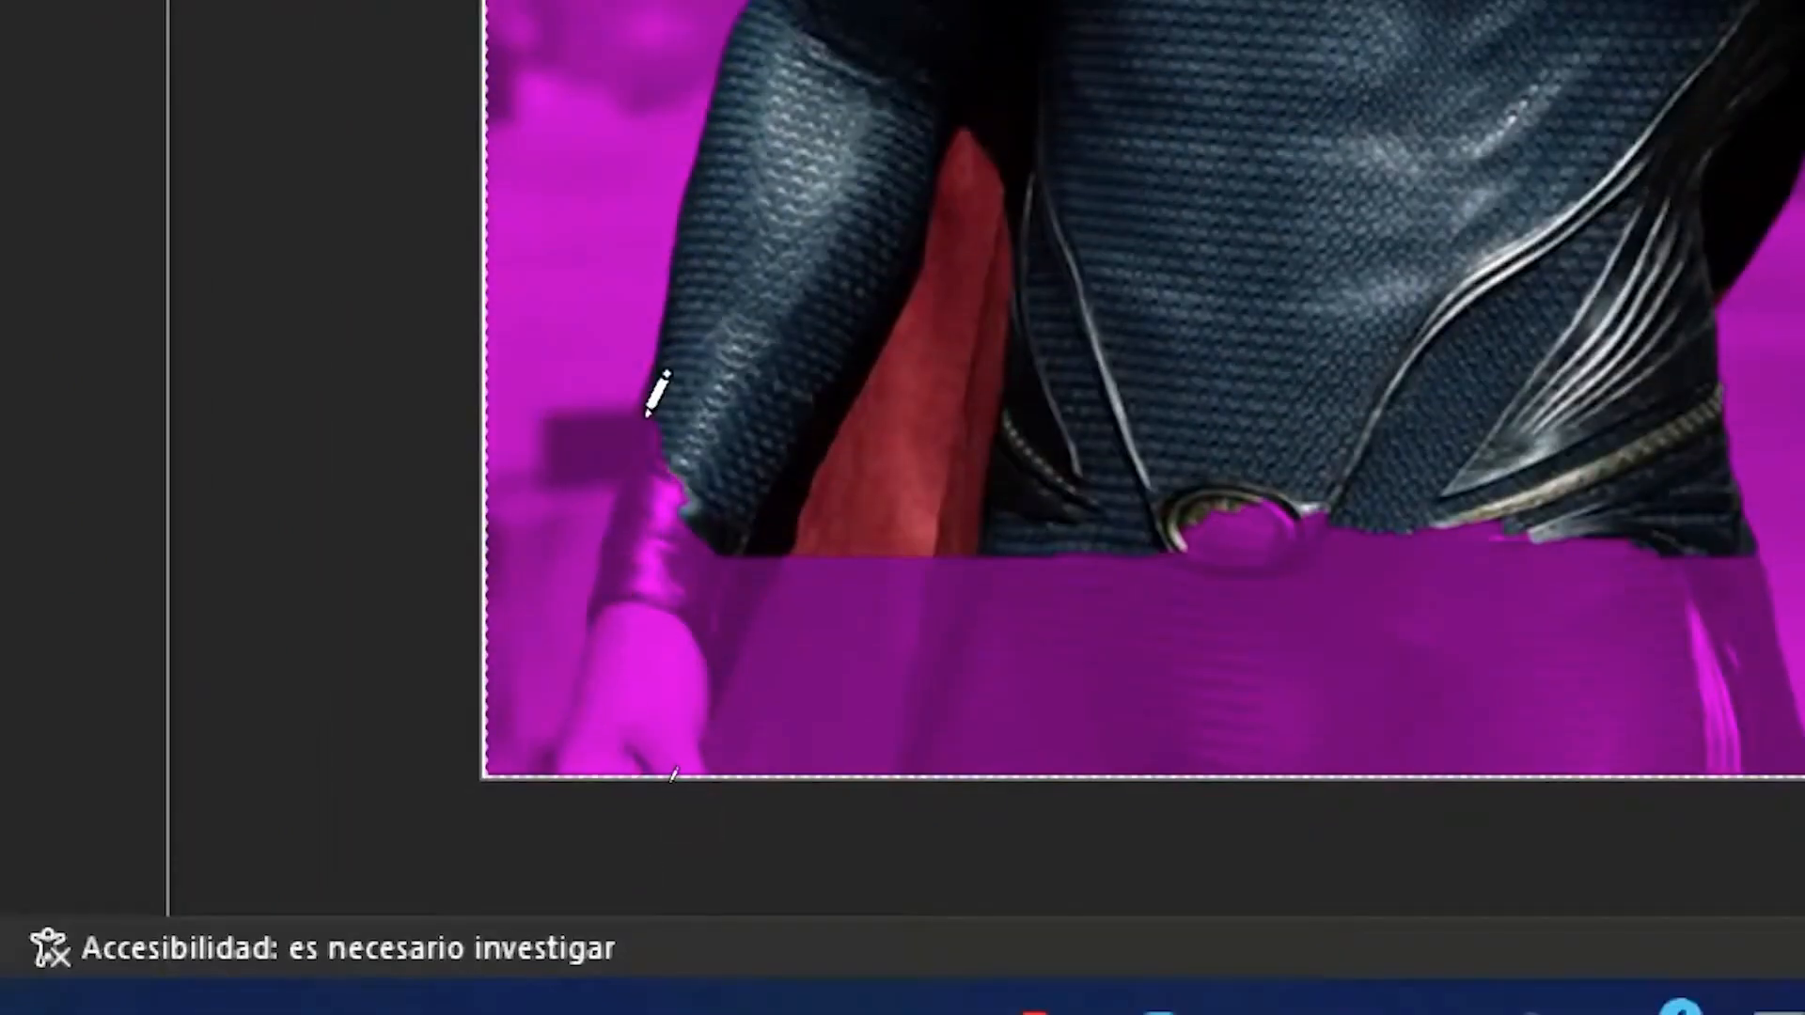
Step: Mark the wrist and hand beside the red cape and the masked lower body as areas to keep
drag(646, 534, 598, 714)
mouse_move(598, 576)
mouse_down()
mouse_move(569, 764)
mouse_move(691, 742)
mouse_move(711, 571)
mouse_up()
drag(711, 545, 714, 482)
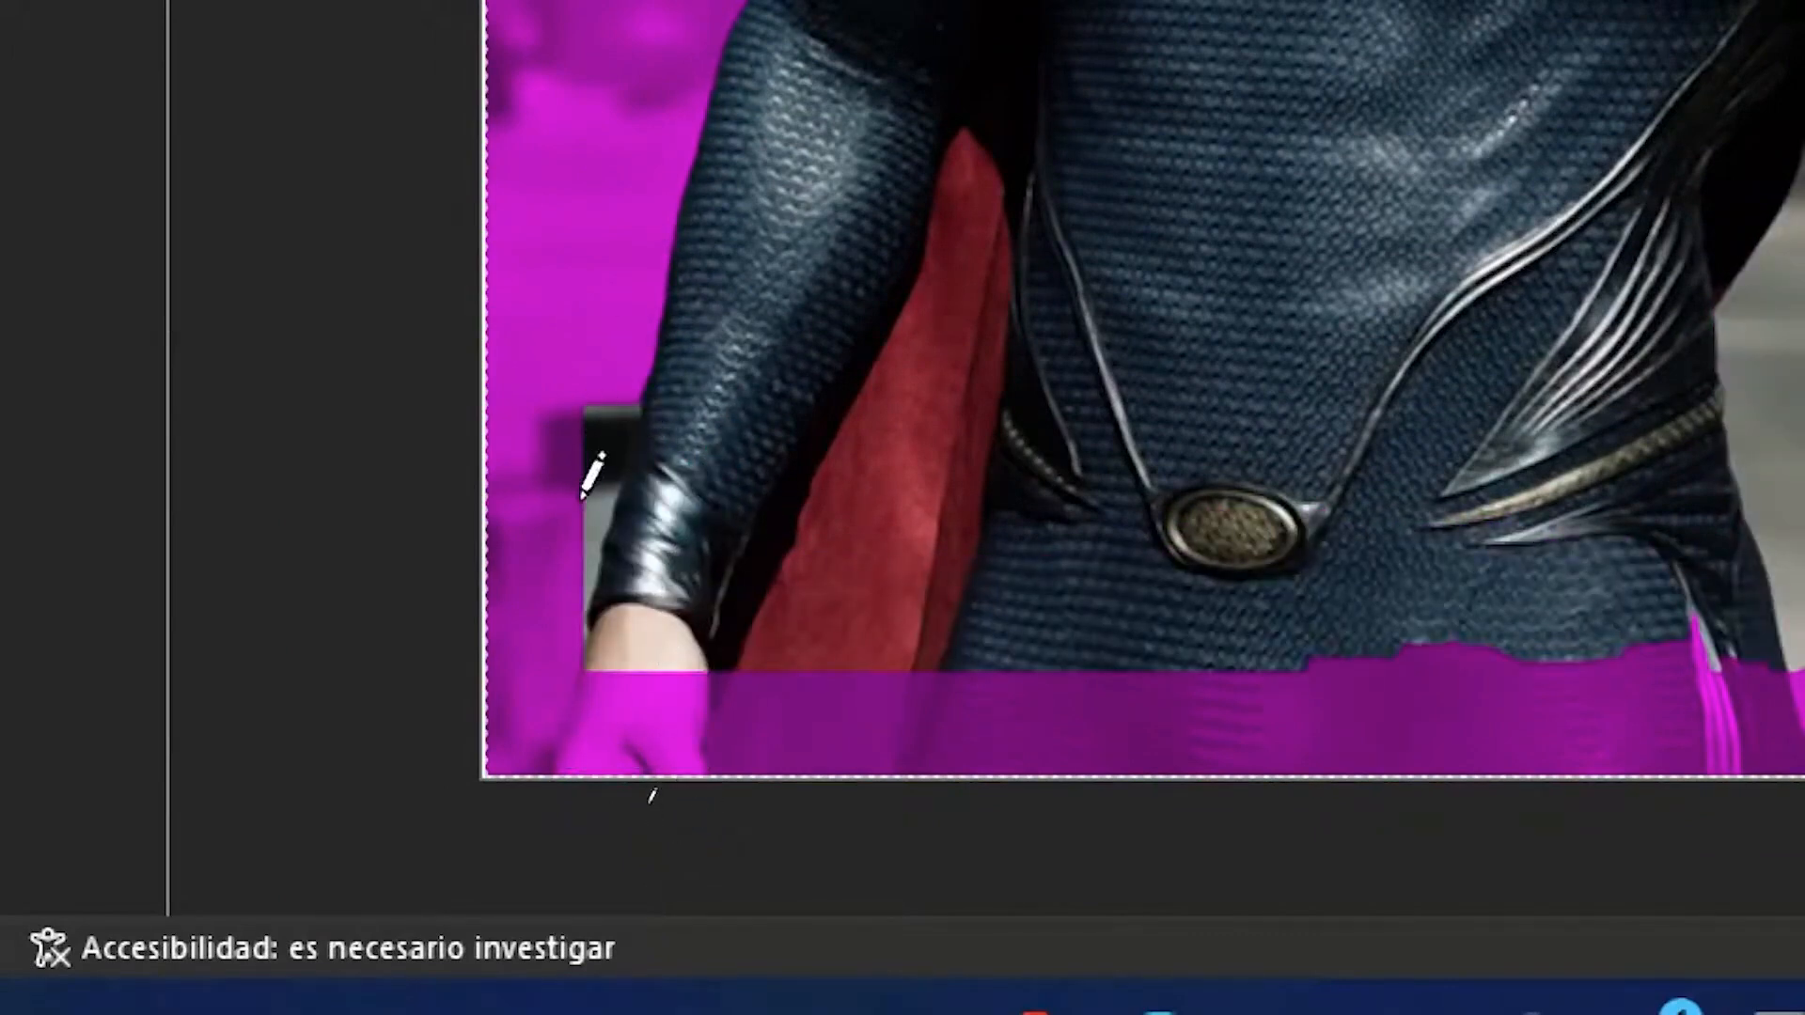
drag(623, 677, 584, 799)
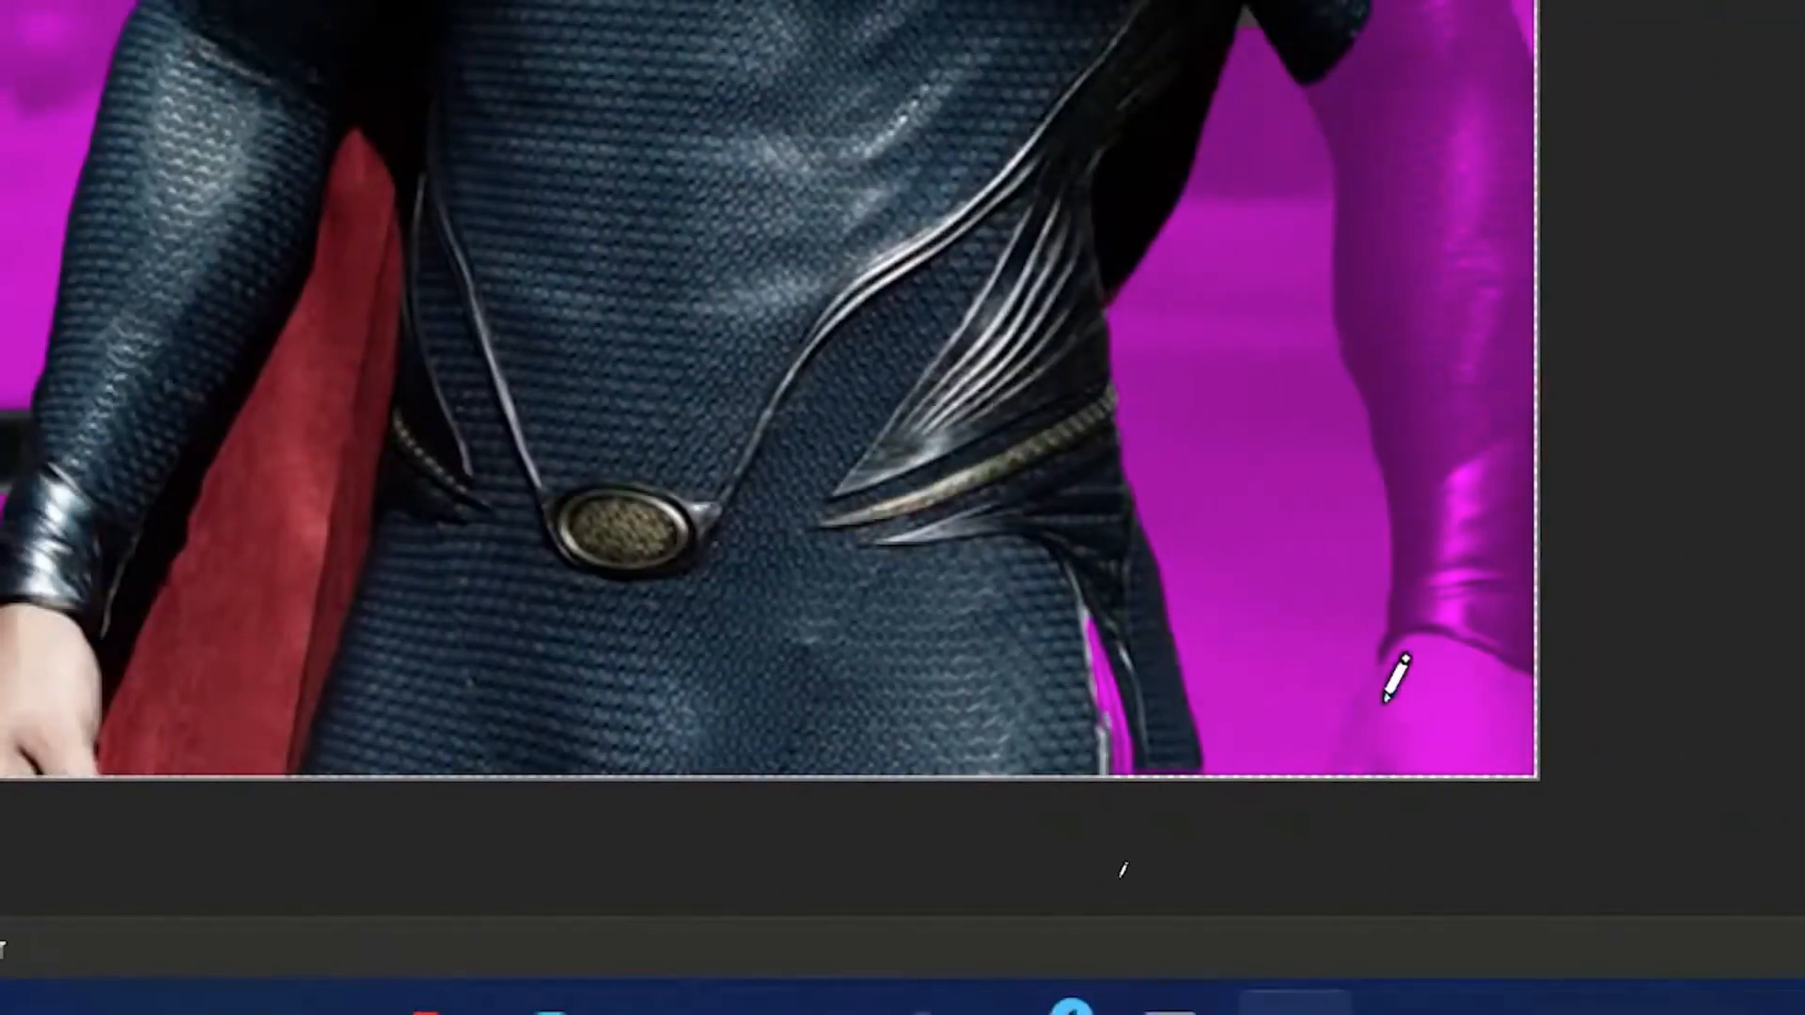
Step: Mark the masked forearm, cuff and hand along the picture's right edge as areas to keep
mouse_move(1442, 821)
mouse_down()
mouse_move(1483, 512)
mouse_move(1367, 52)
mouse_up()
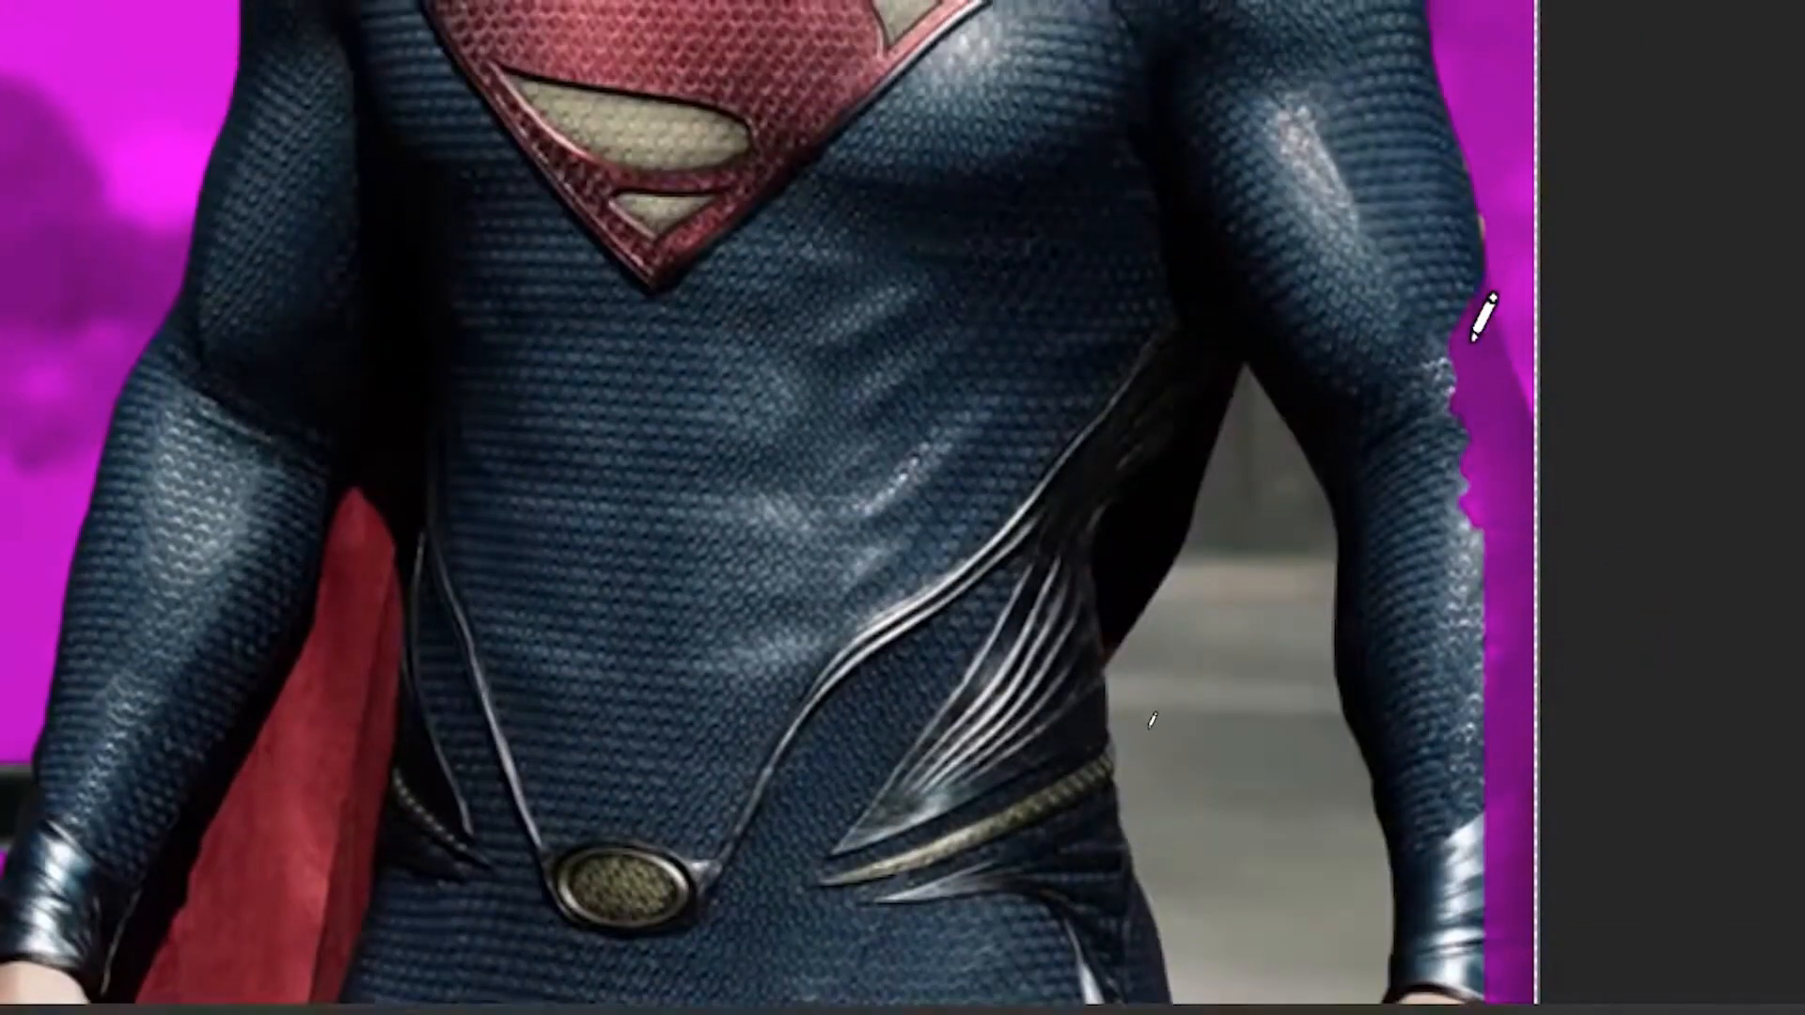
drag(1467, 82, 1533, 381)
drag(1537, 658, 1540, 851)
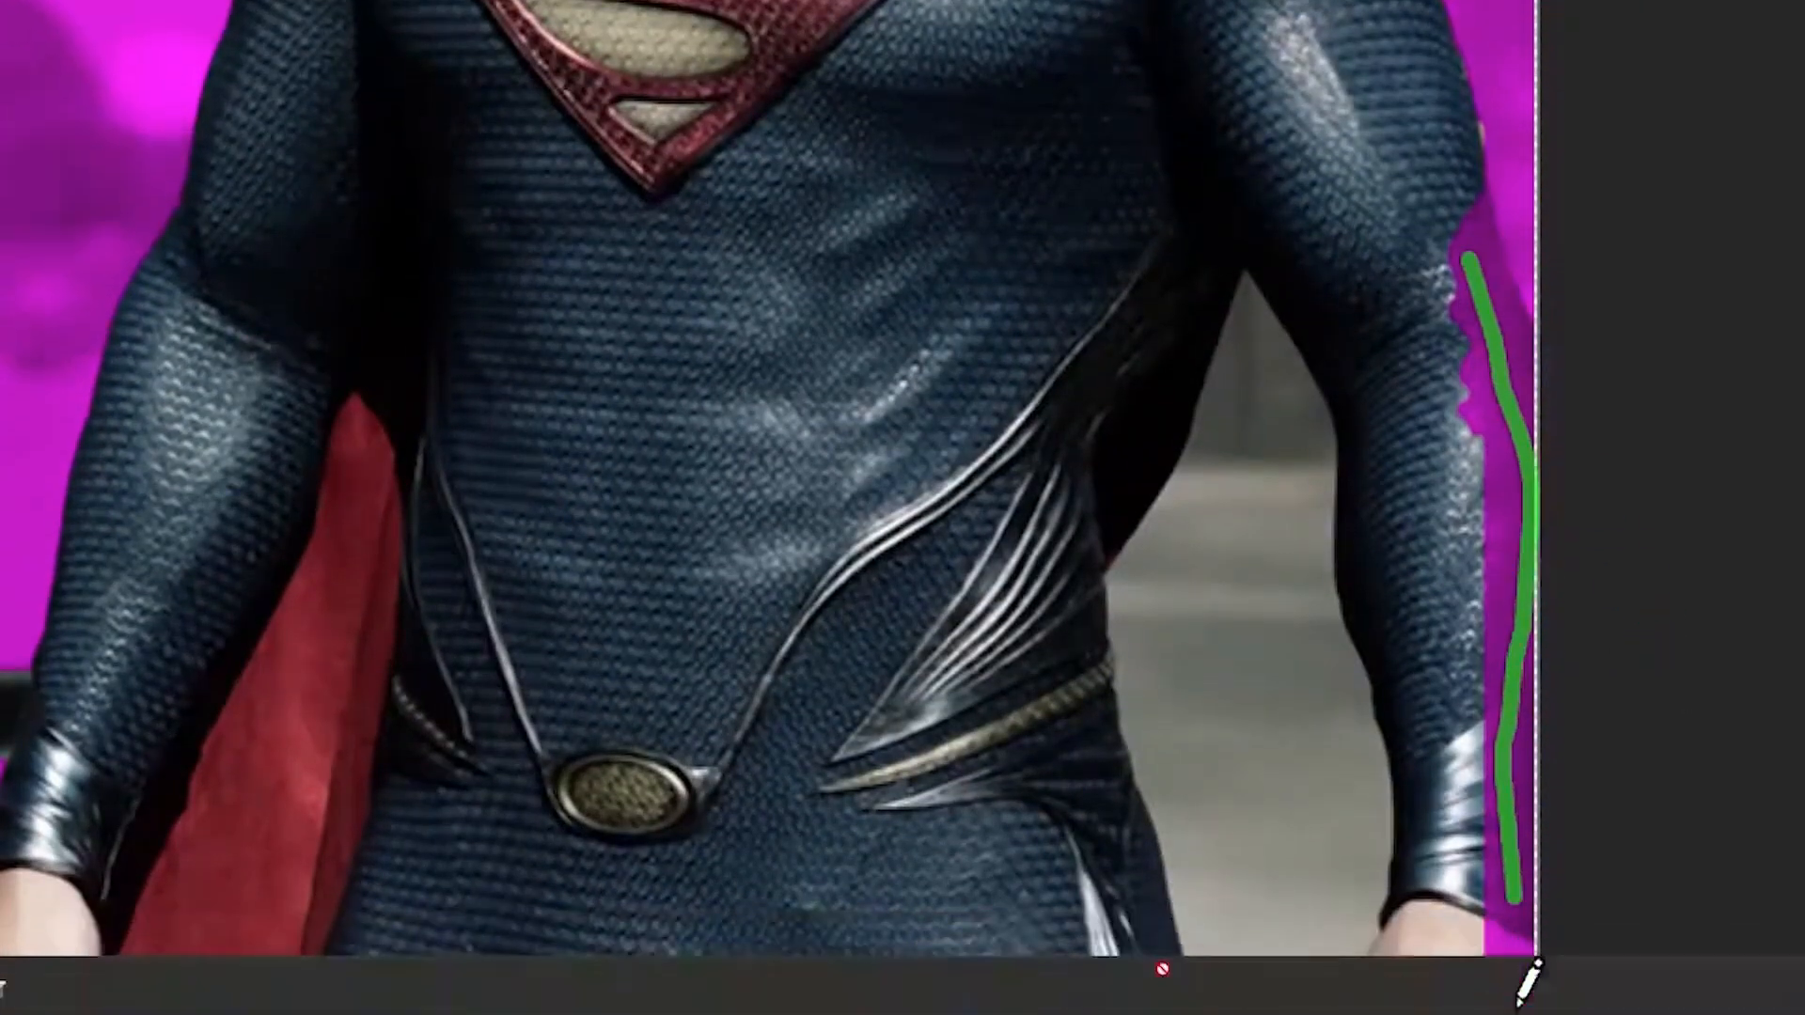
mouse_move(1483, 242)
mouse_down()
mouse_move(1515, 536)
mouse_move(1501, 935)
mouse_up()
drag(1483, 193, 1492, 335)
scroll(1387, 754, up, 1)
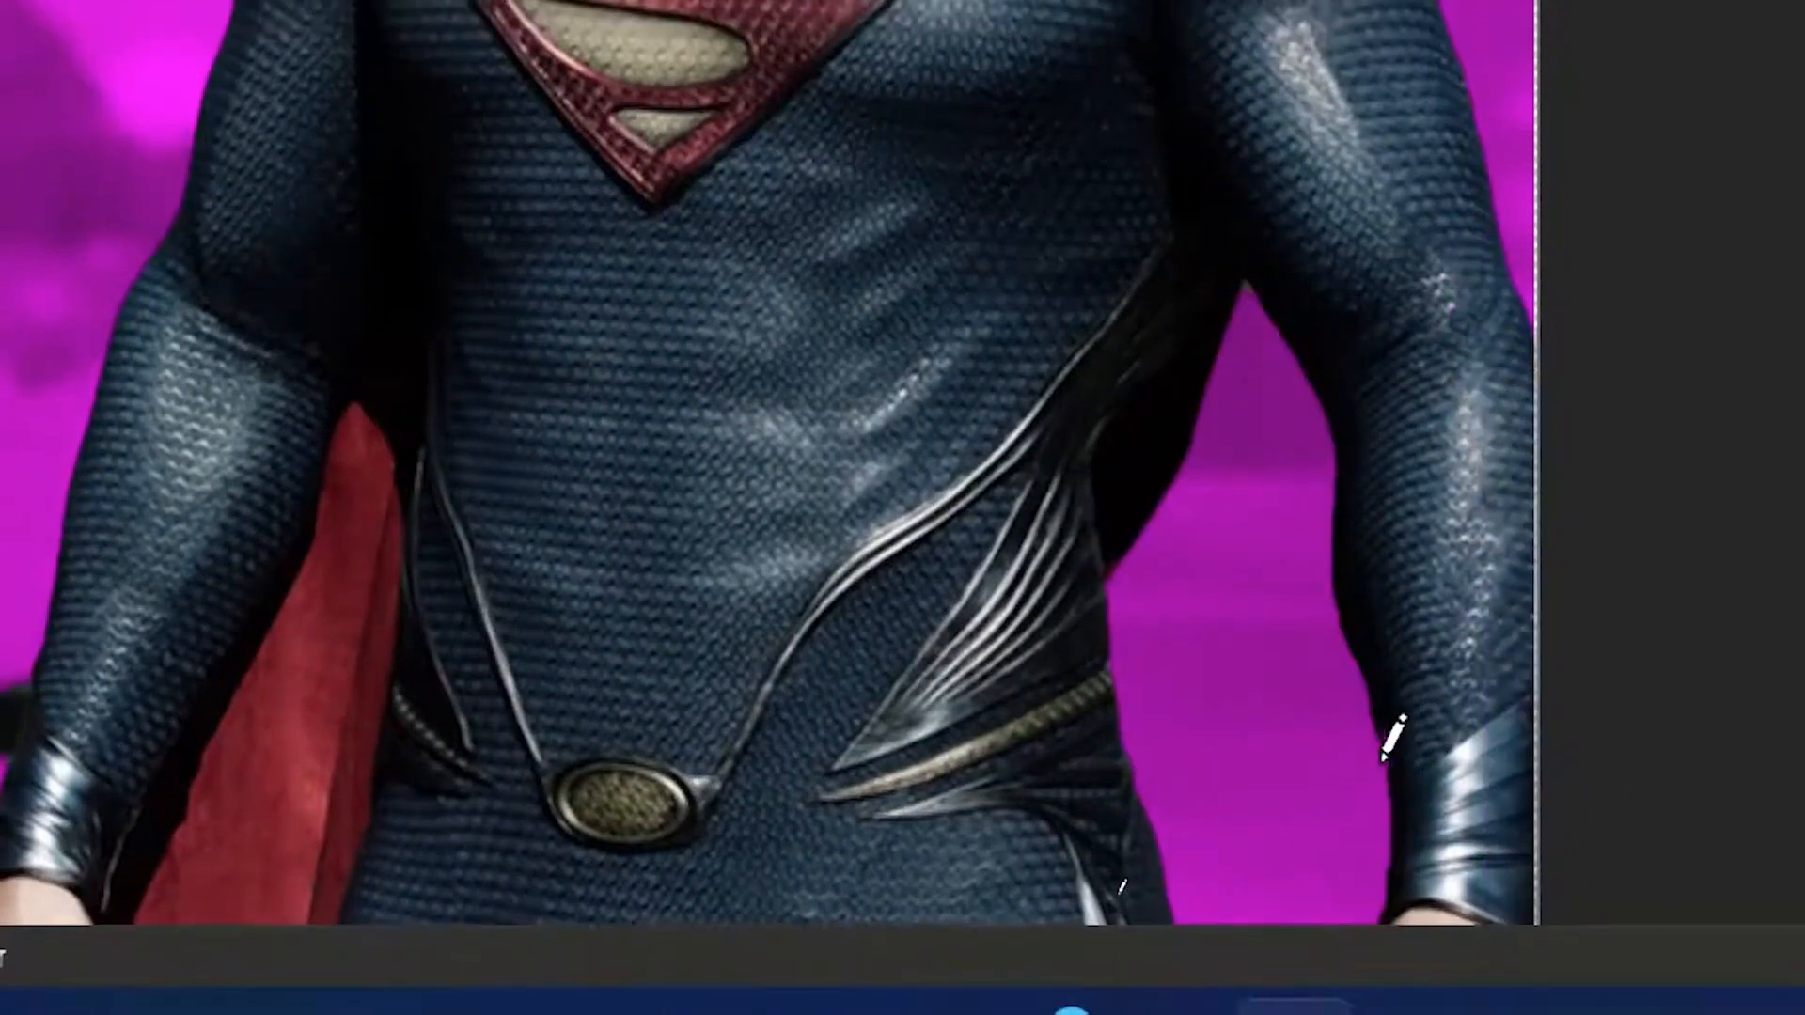
Step: Mark the leftover dark background patch beside the wrist on the cape side for removal and check the whole cutout
scroll(1316, 621, down, 3)
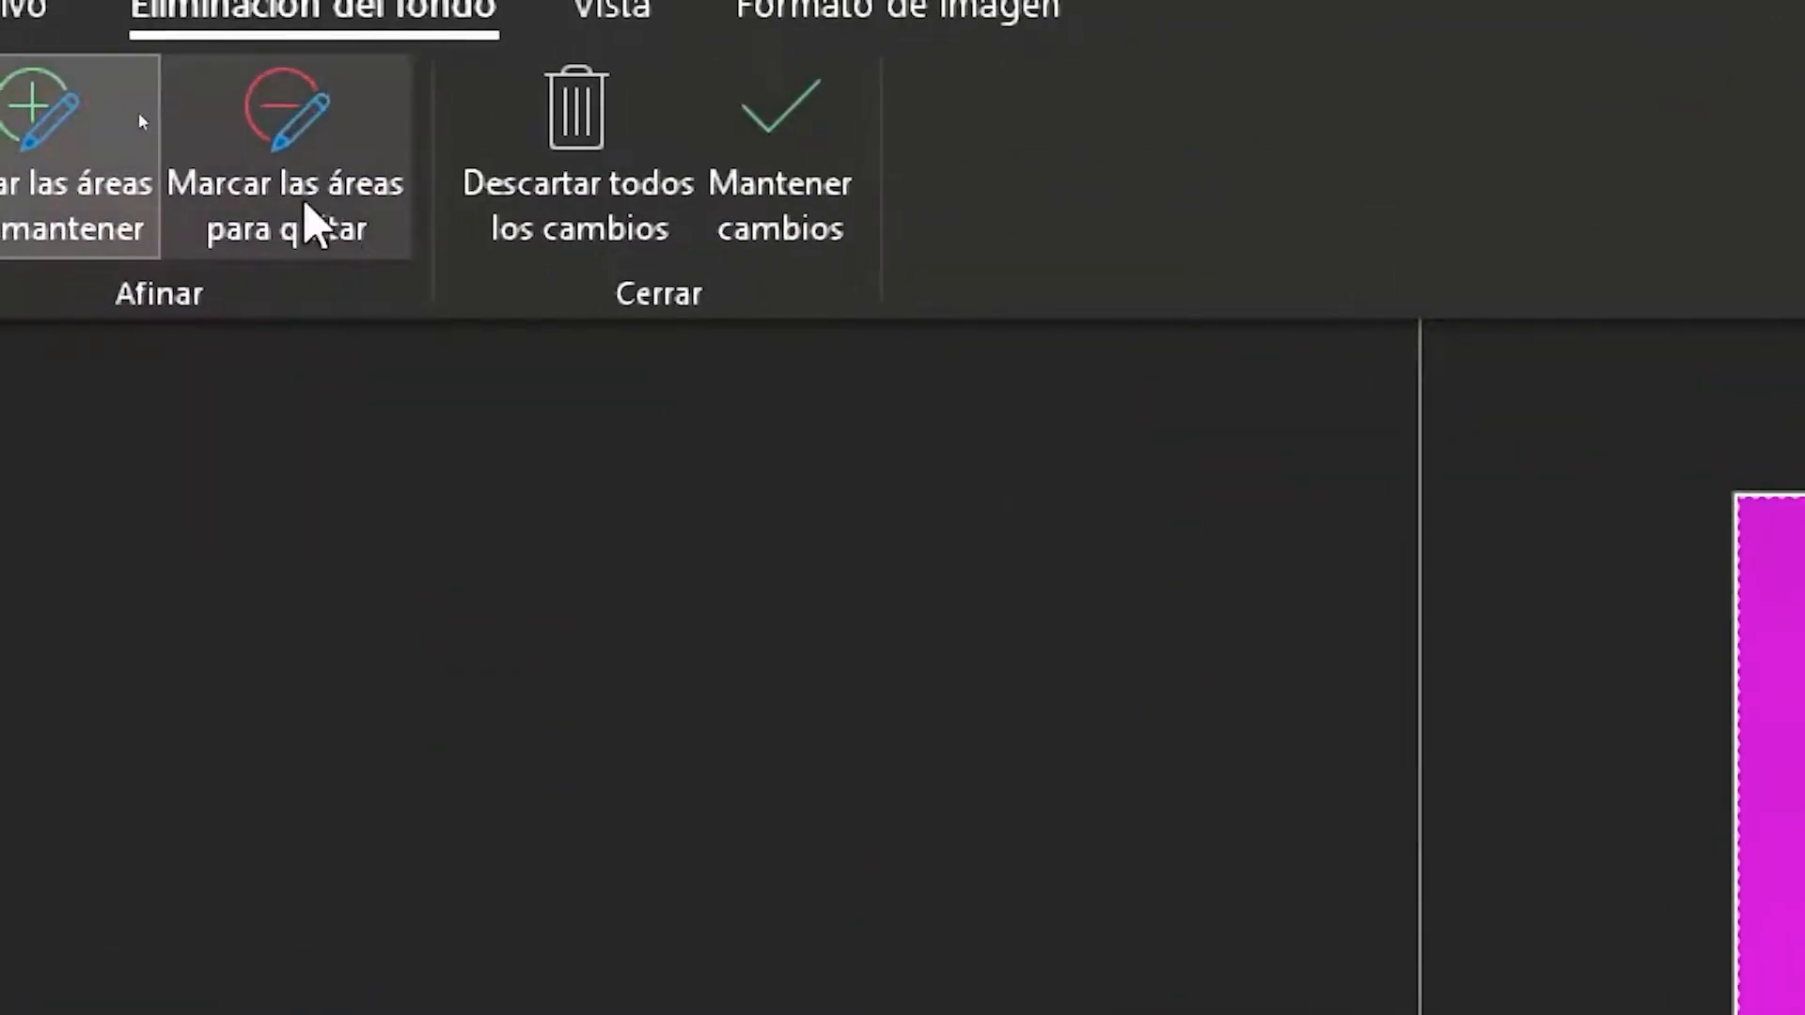
click(335, 212)
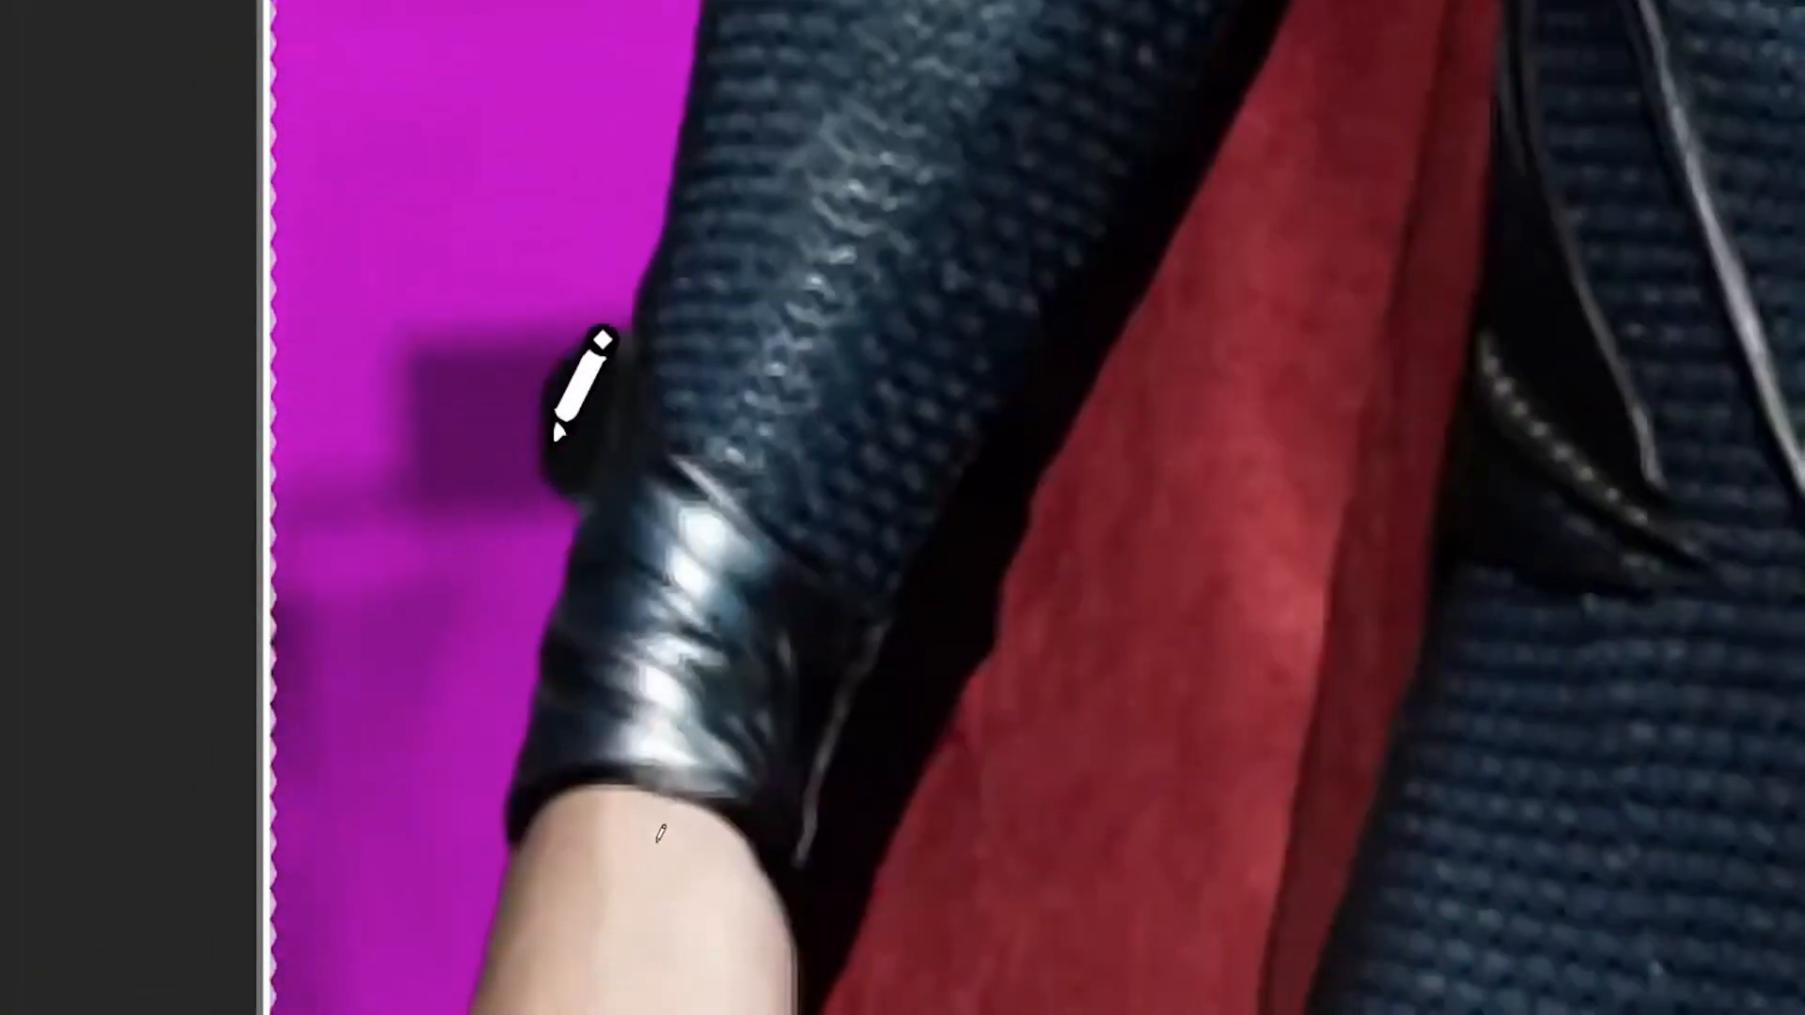
drag(547, 806, 569, 710)
click(592, 686)
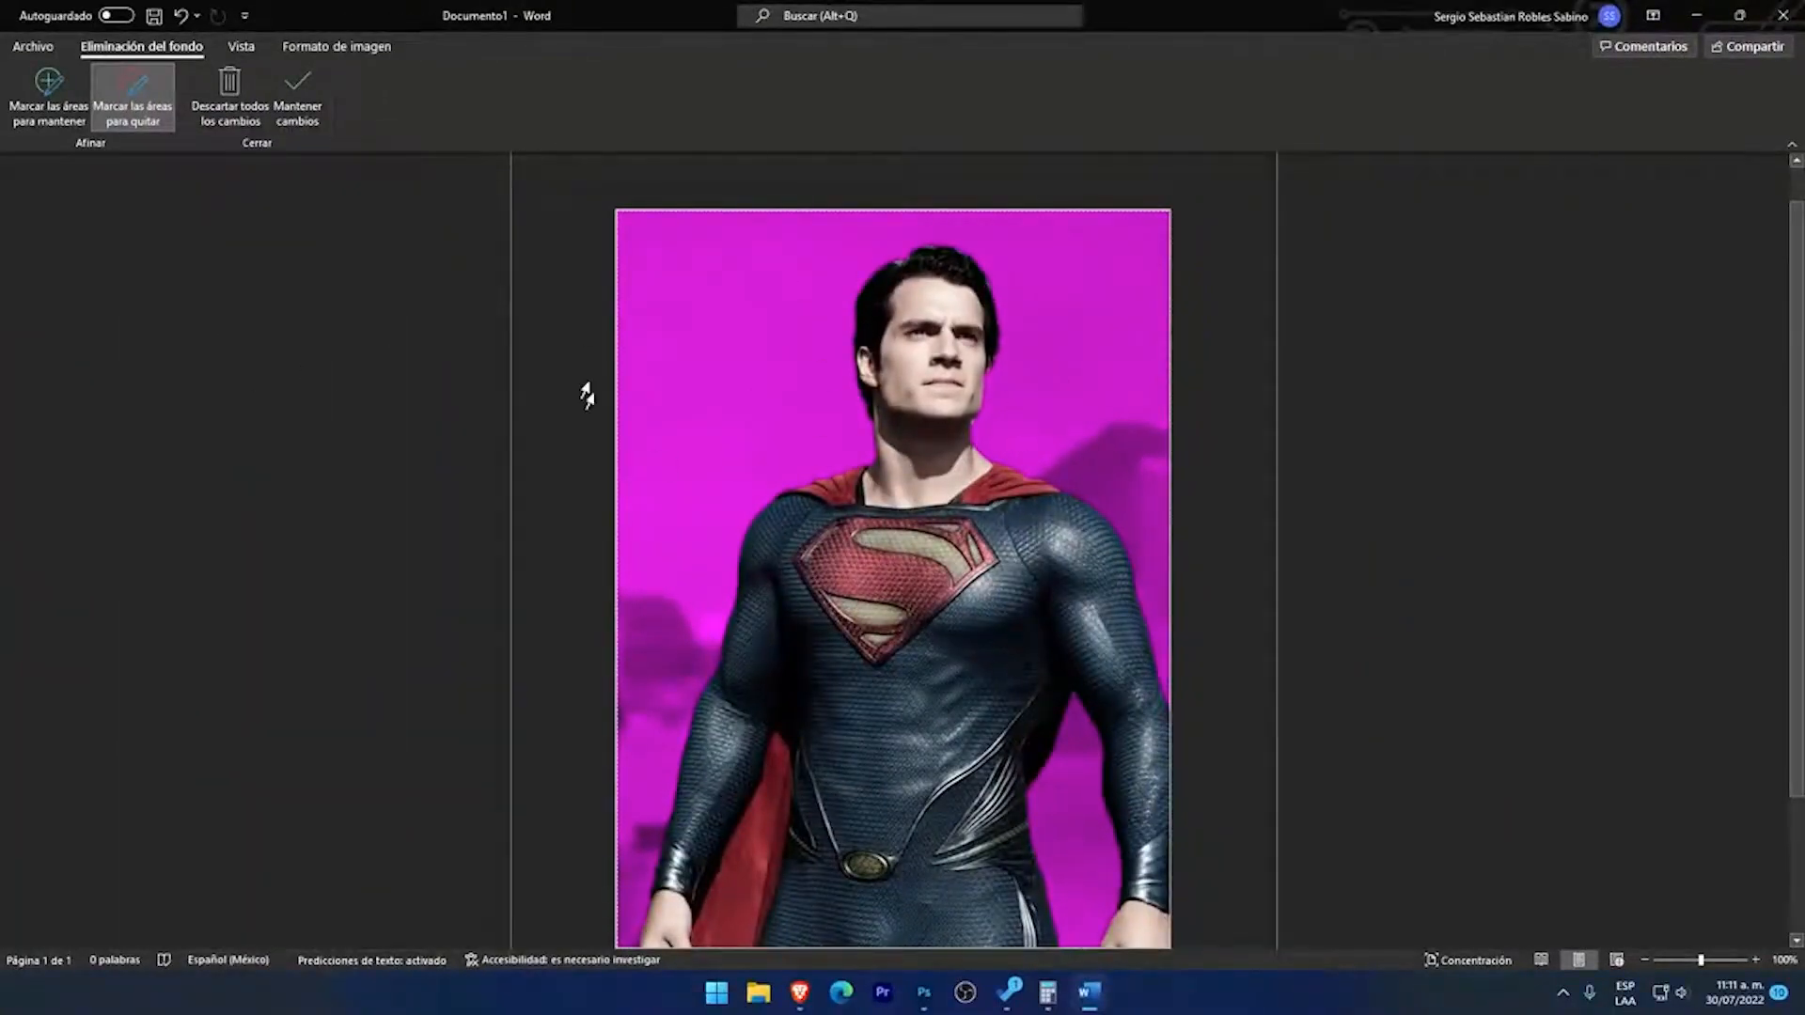
scroll(1239, 661, down, 1)
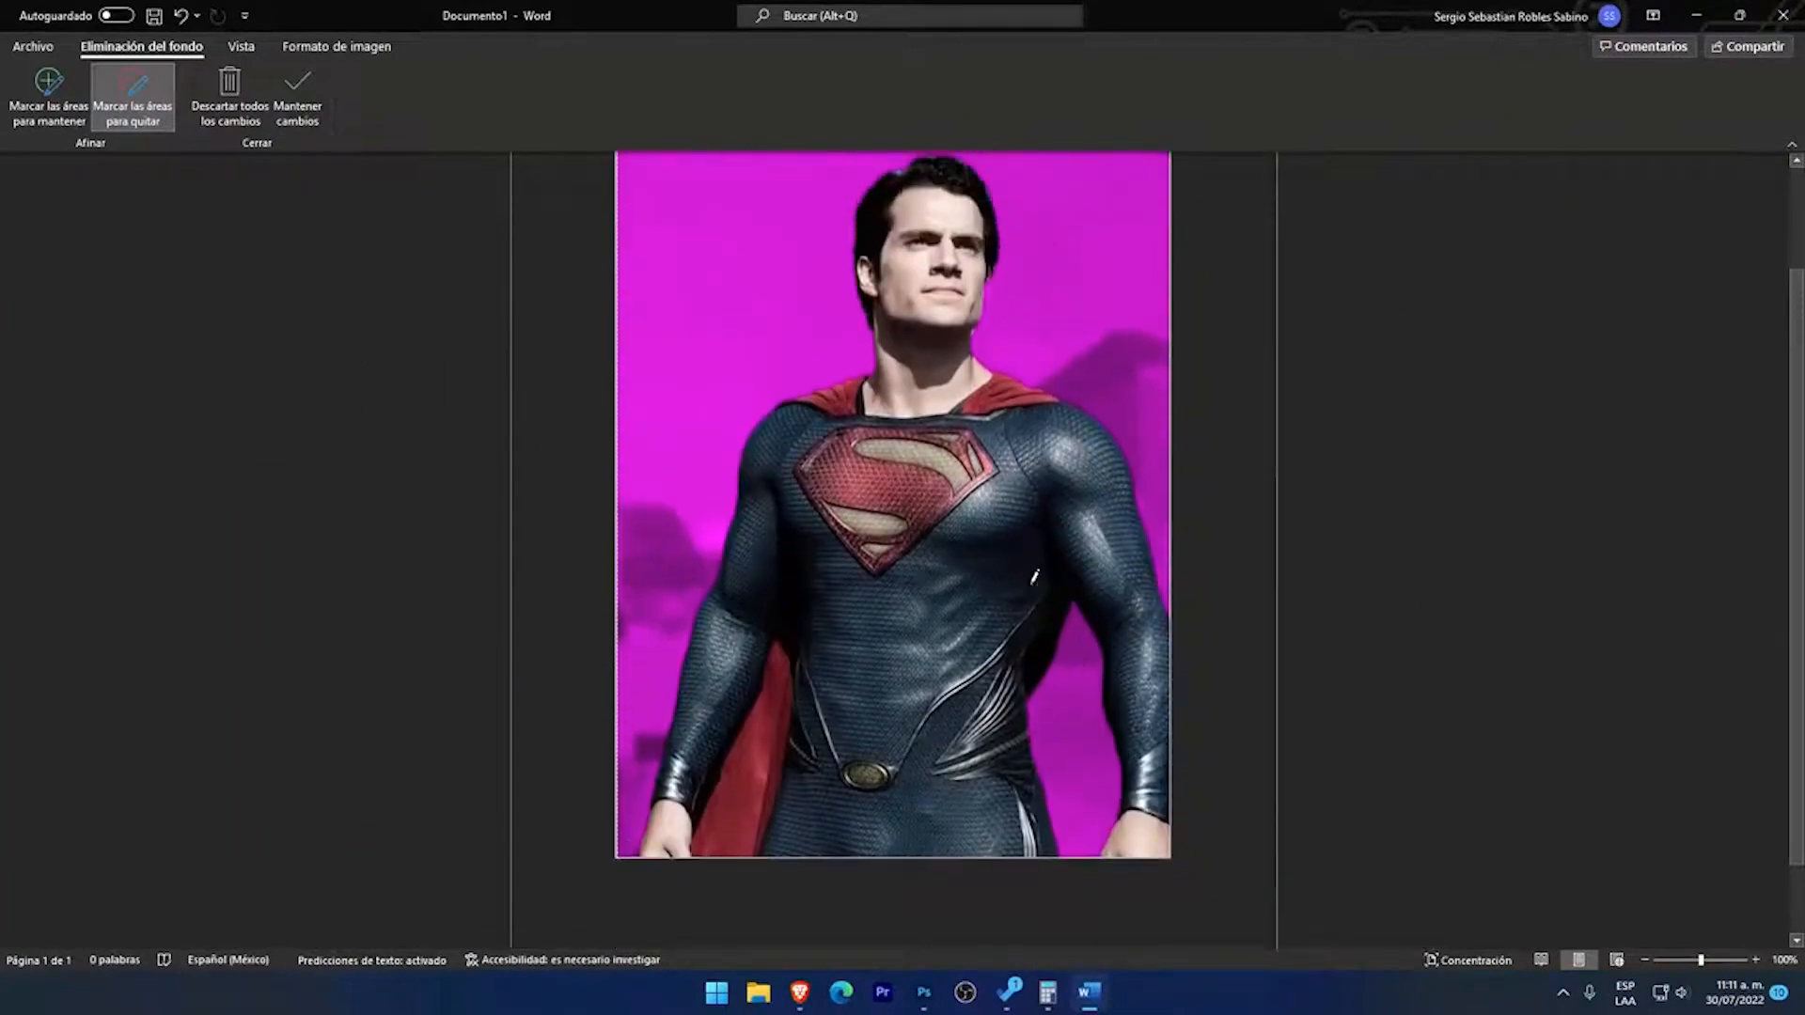
scroll(1024, 490, up, 1)
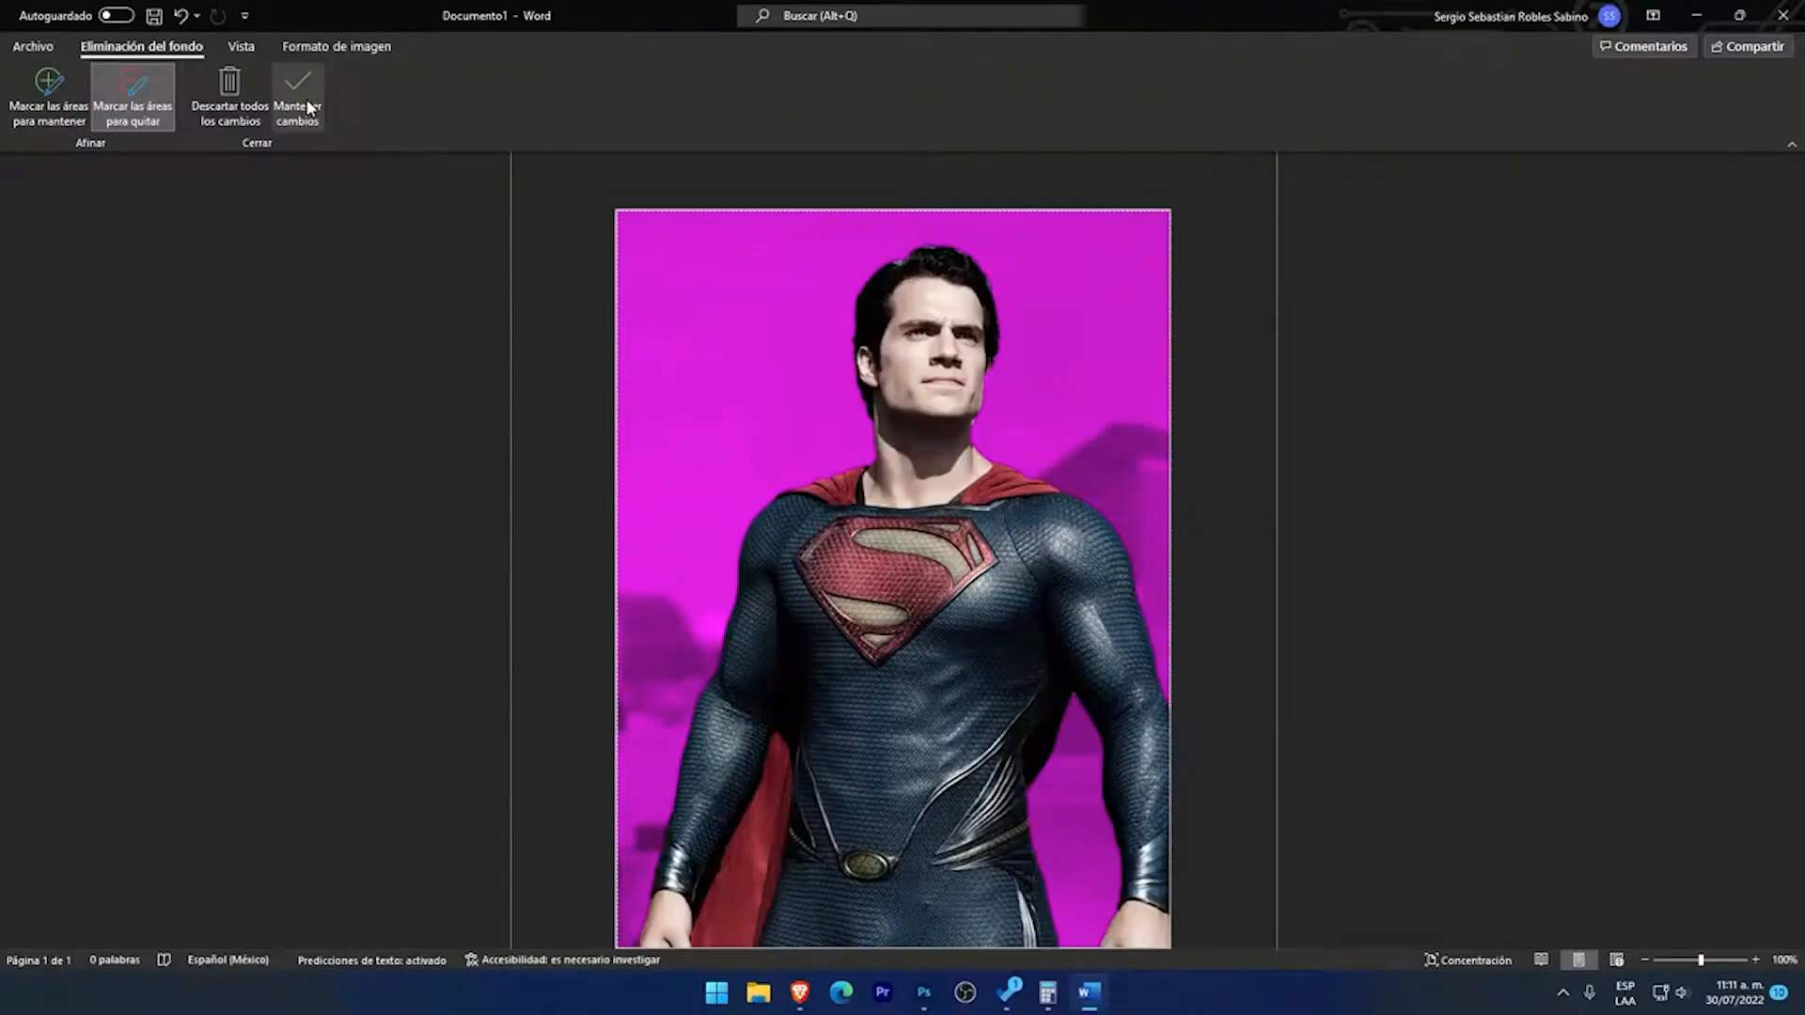
Step: Keep the background removal changes and shrink the Superman picture proportionally to about 11.3 cm high by 8.5 cm wide
click(299, 102)
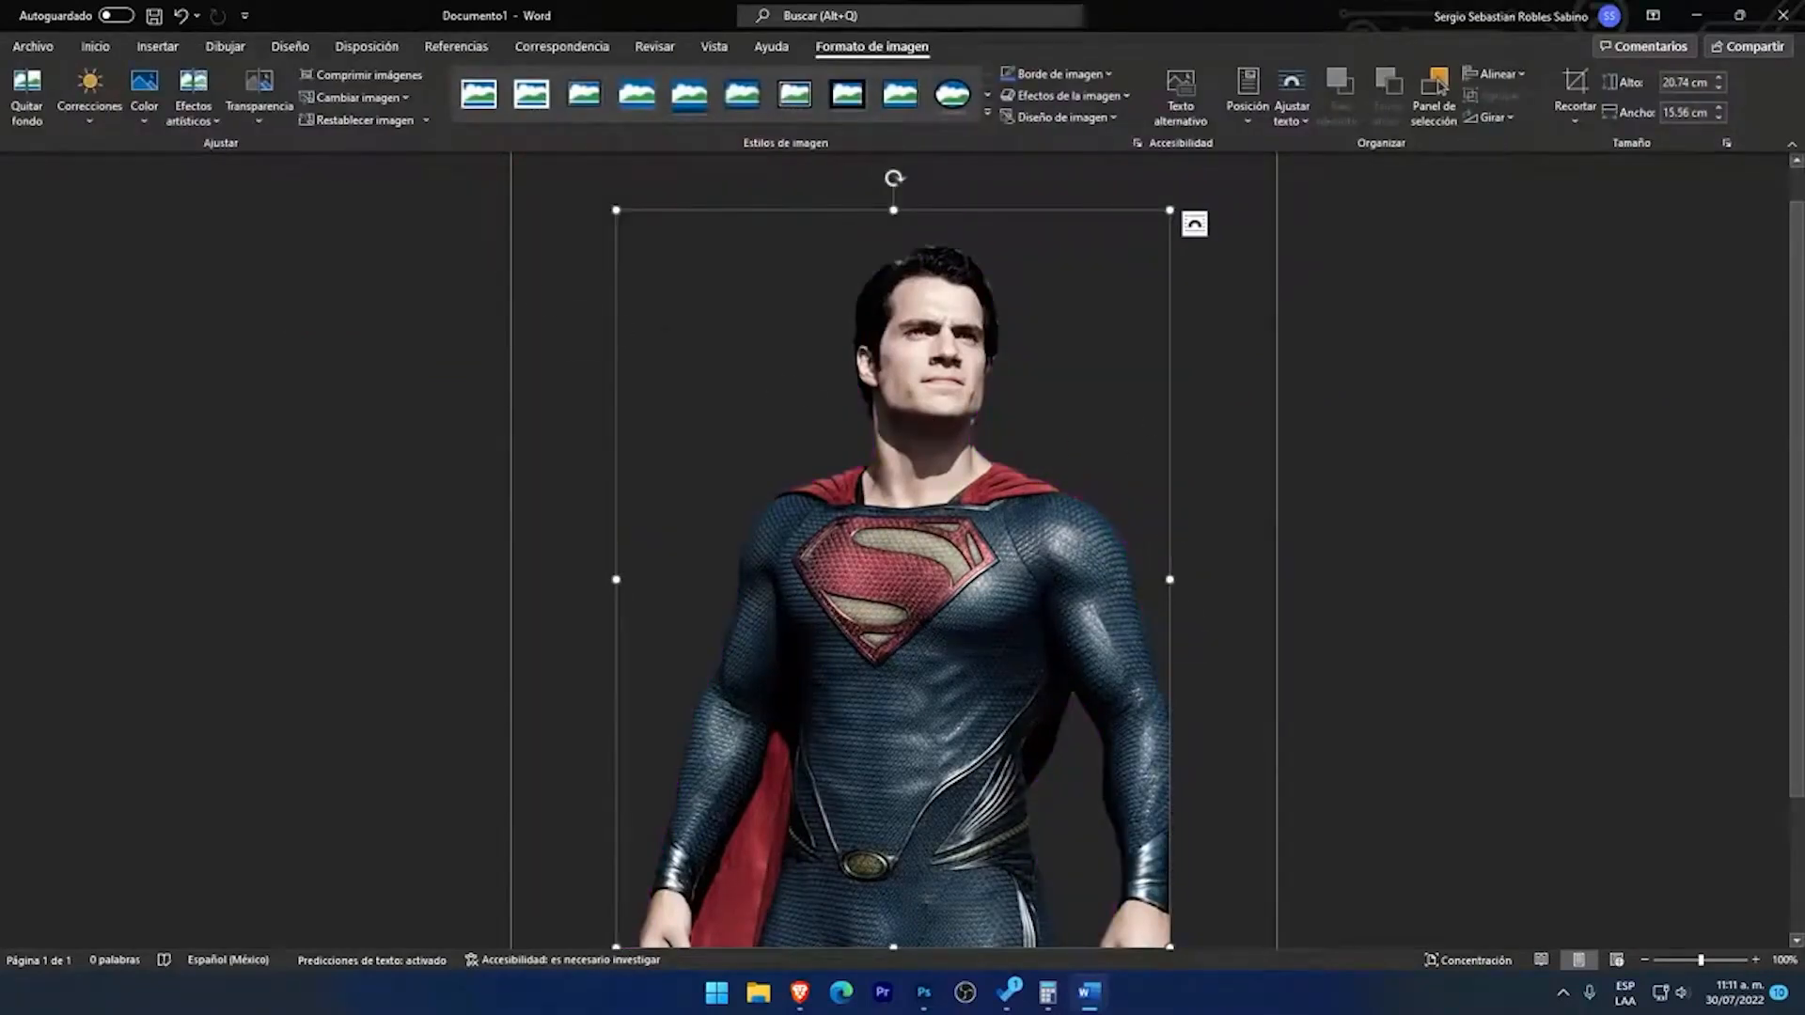
click(555, 367)
scroll(1118, 574, down, 3)
scroll(1075, 587, up, 3)
scroll(1076, 586, up, 1)
scroll(992, 420, down, 2)
click(972, 485)
drag(1166, 900, 918, 566)
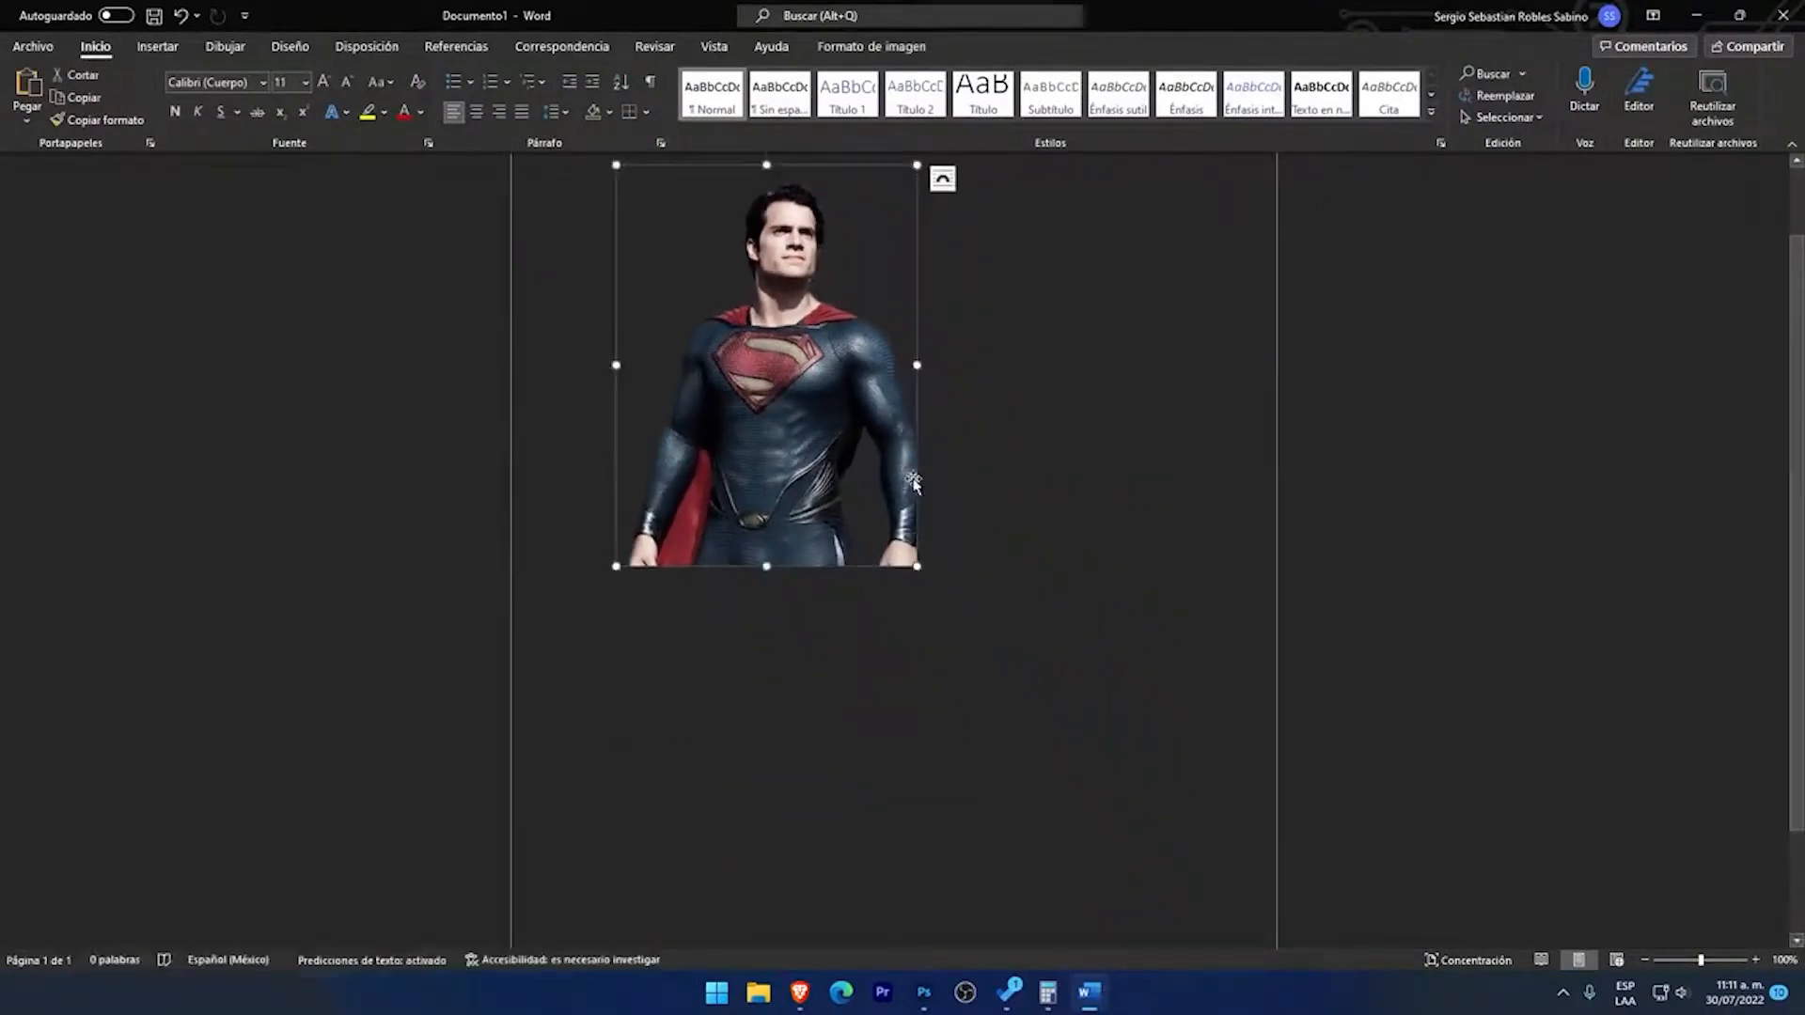
Step: Add the text "Superman poderes" on a new line below the picture
click(960, 591)
key(Return)
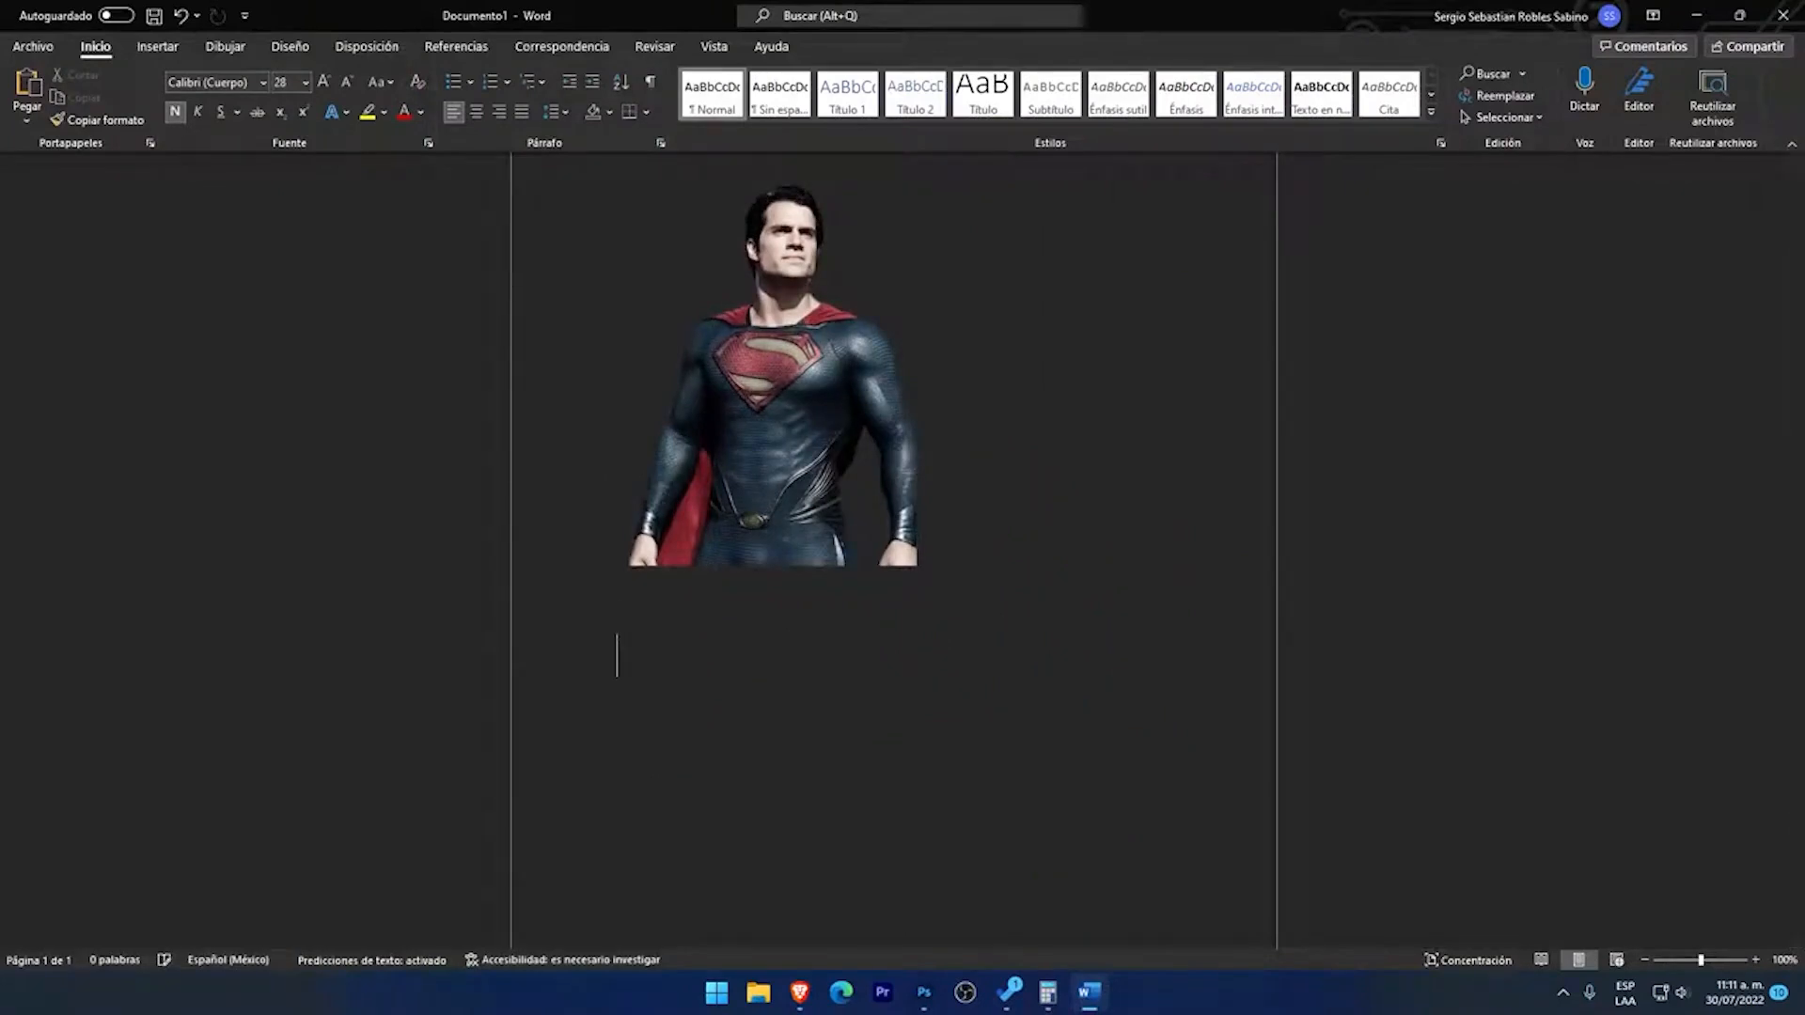
text(superman po)
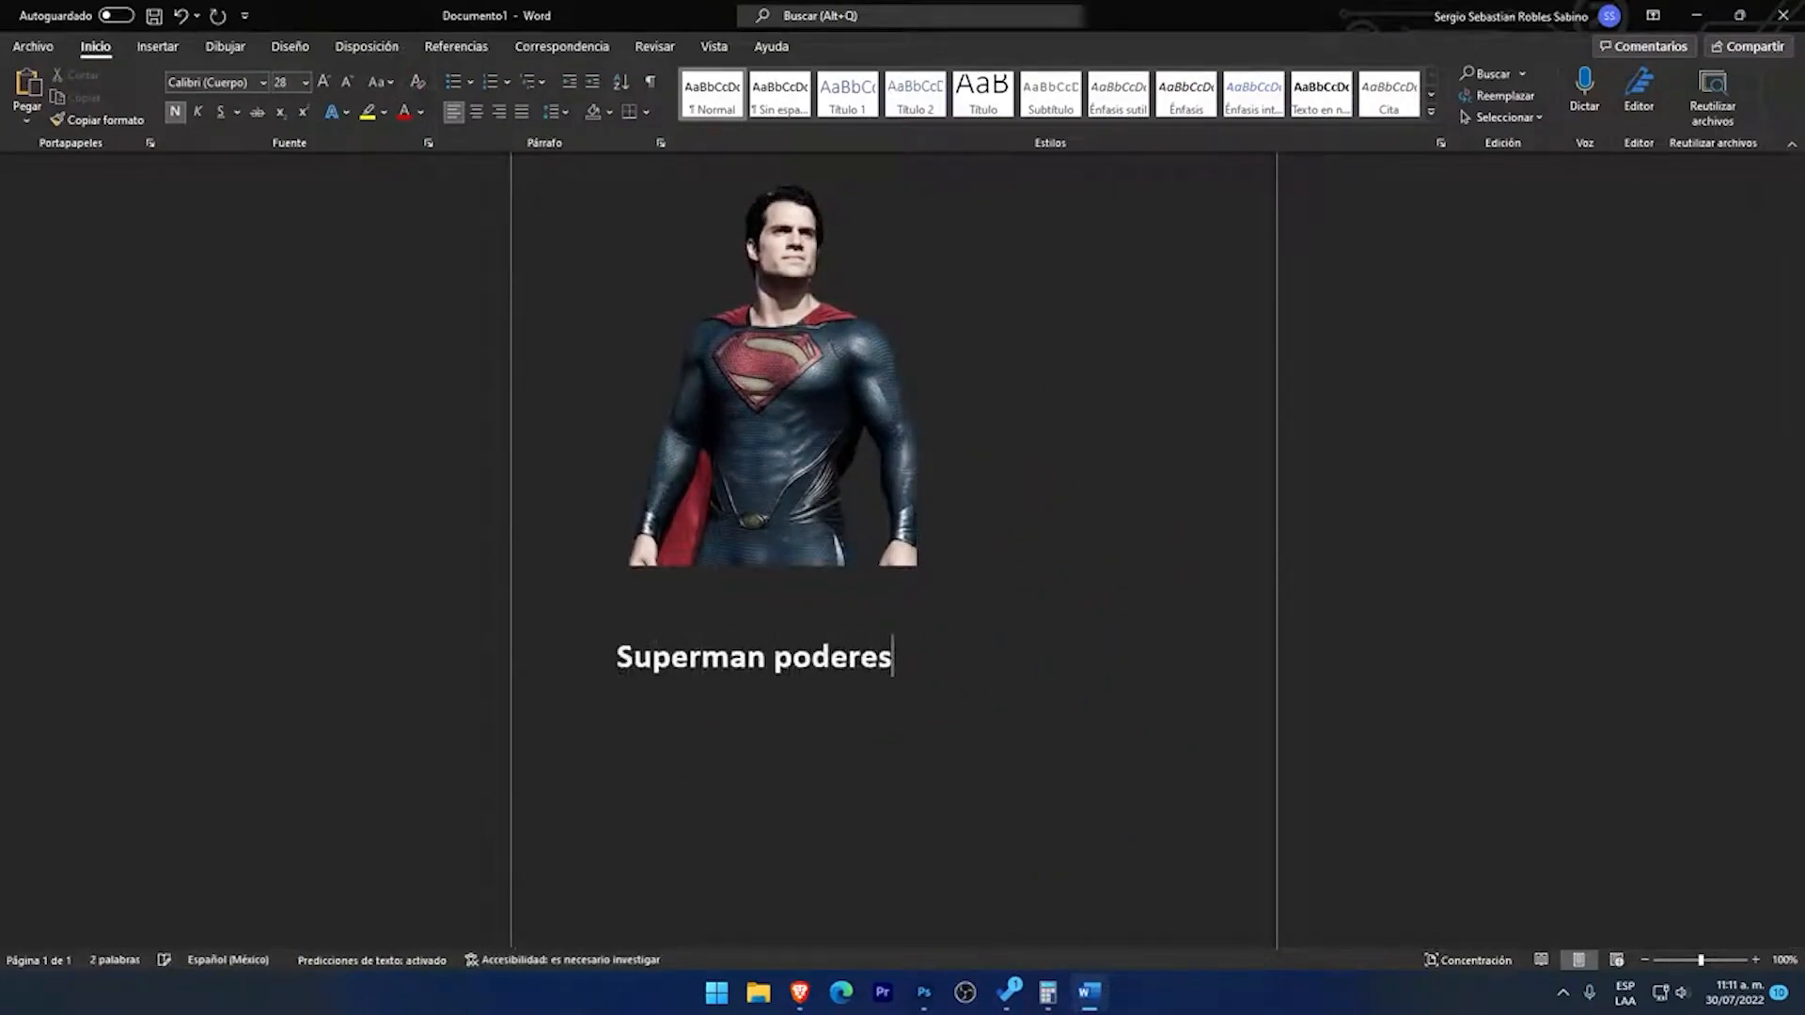
Step: Set the picture's text wrapping to tight and move the picture slightly to the right on the page
click(702, 391)
click(943, 178)
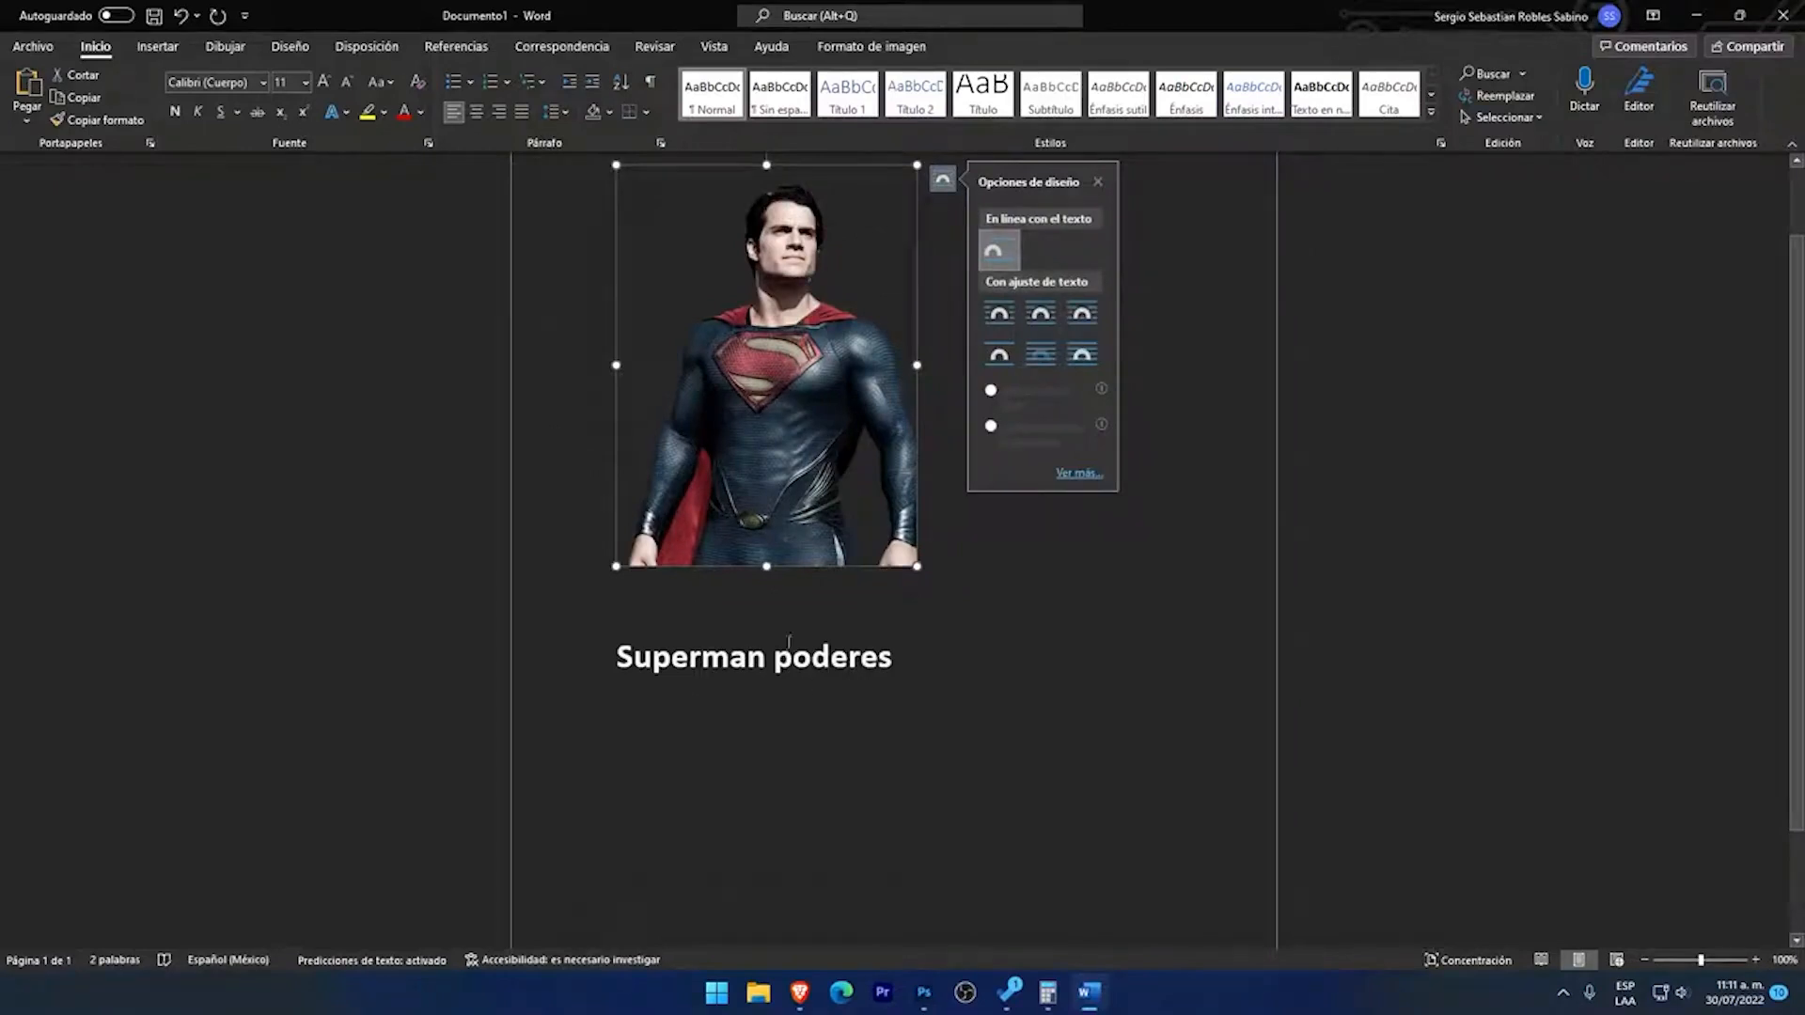
click(1041, 313)
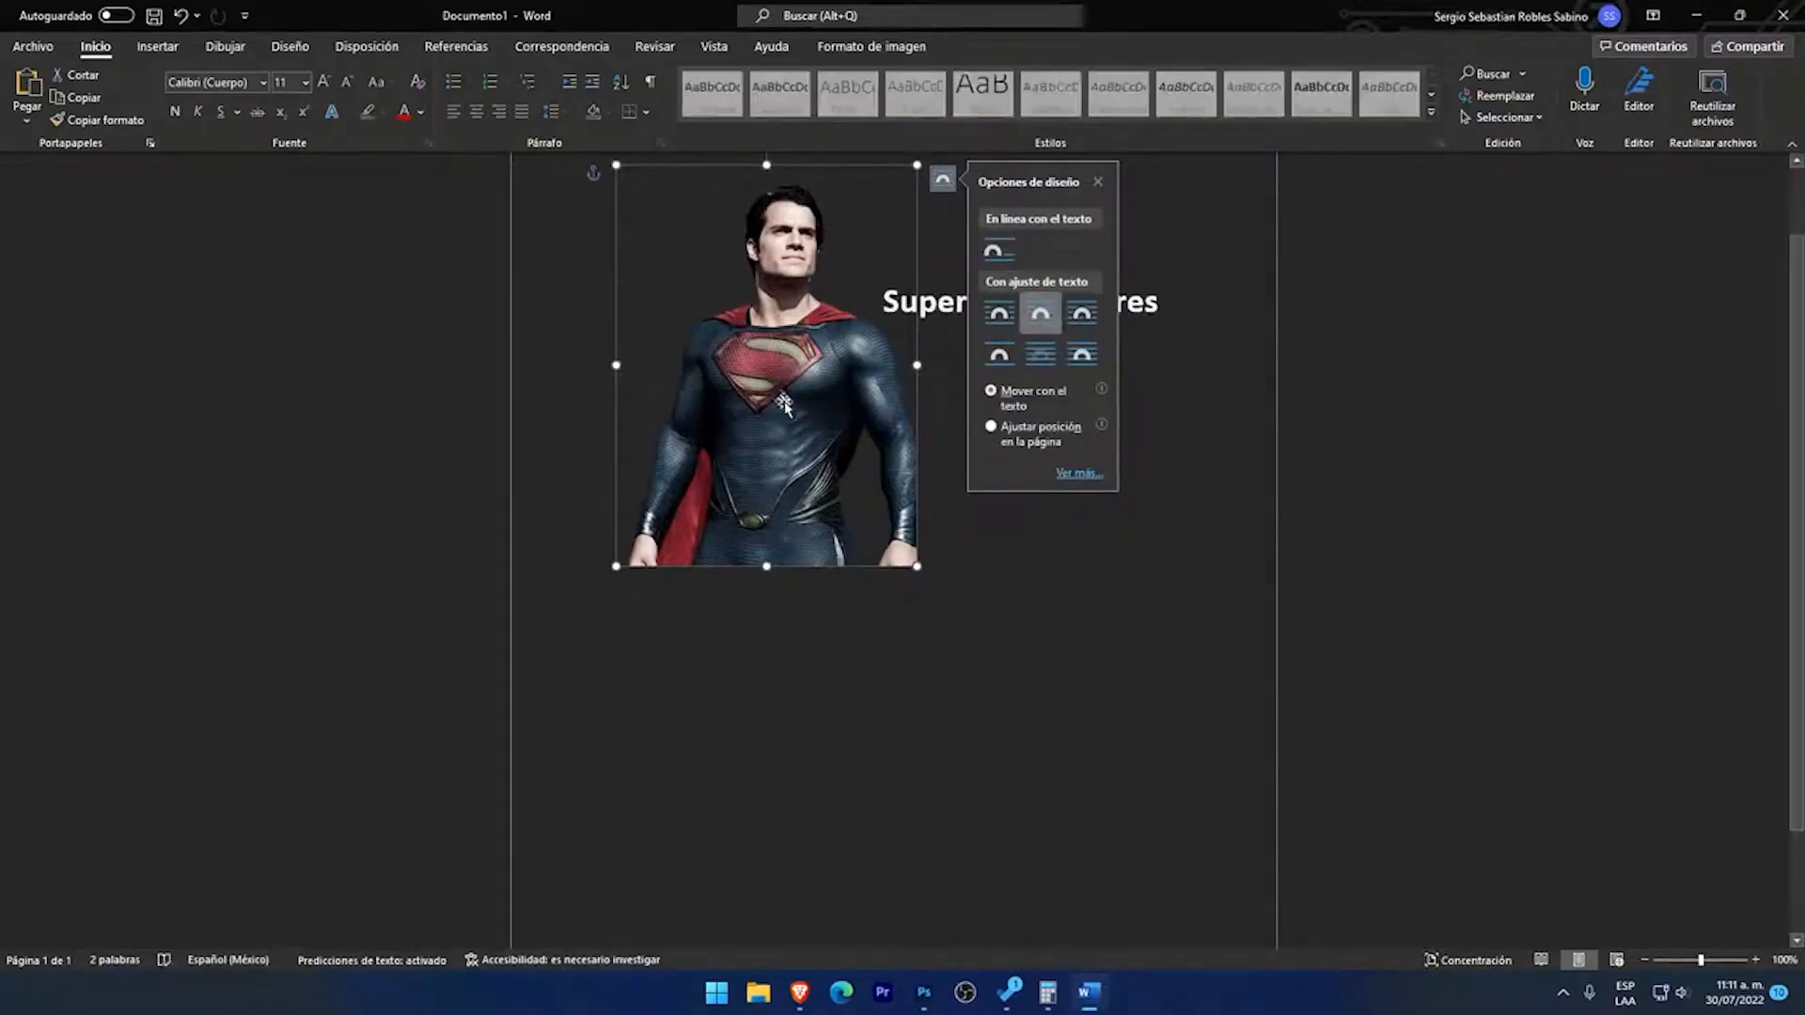
drag(746, 384, 816, 383)
click(1171, 490)
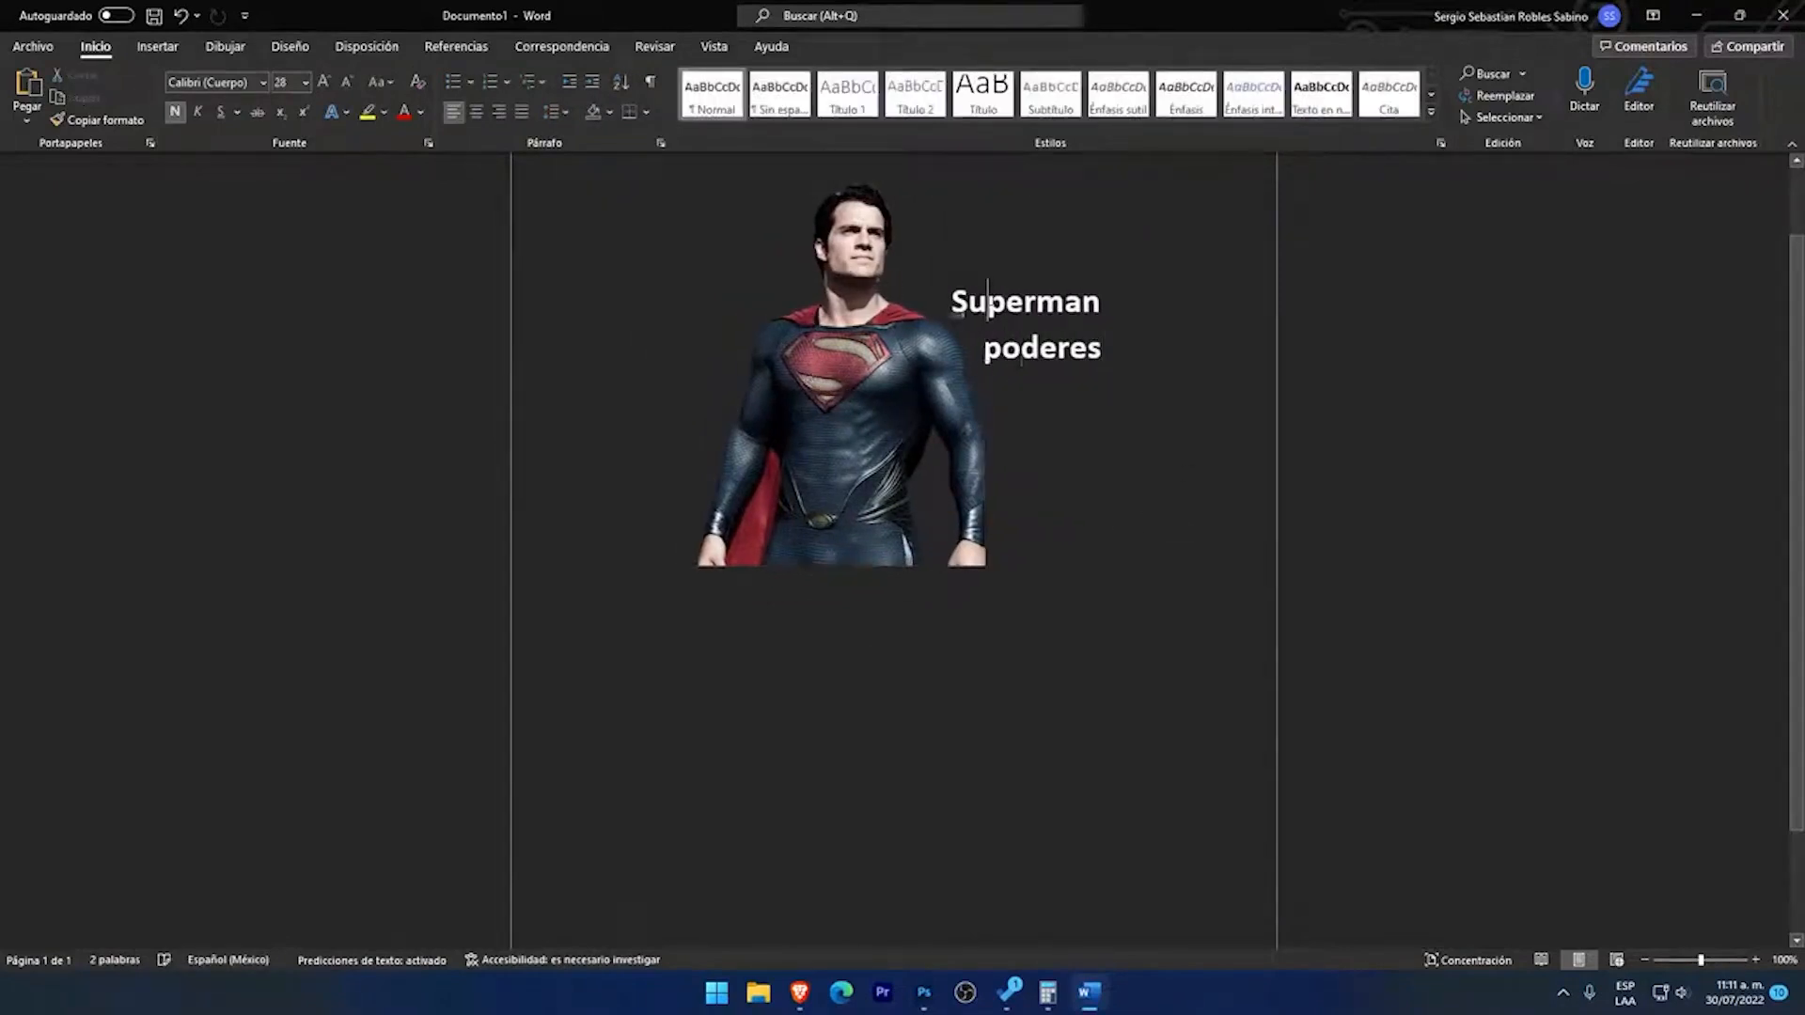
Step: Examine how the text "Superman poderes" wraps along the shoulder and arm of the cutout
click(952, 303)
click(1025, 301)
scroll(1104, 574, up, 2)
click(869, 432)
click(1187, 529)
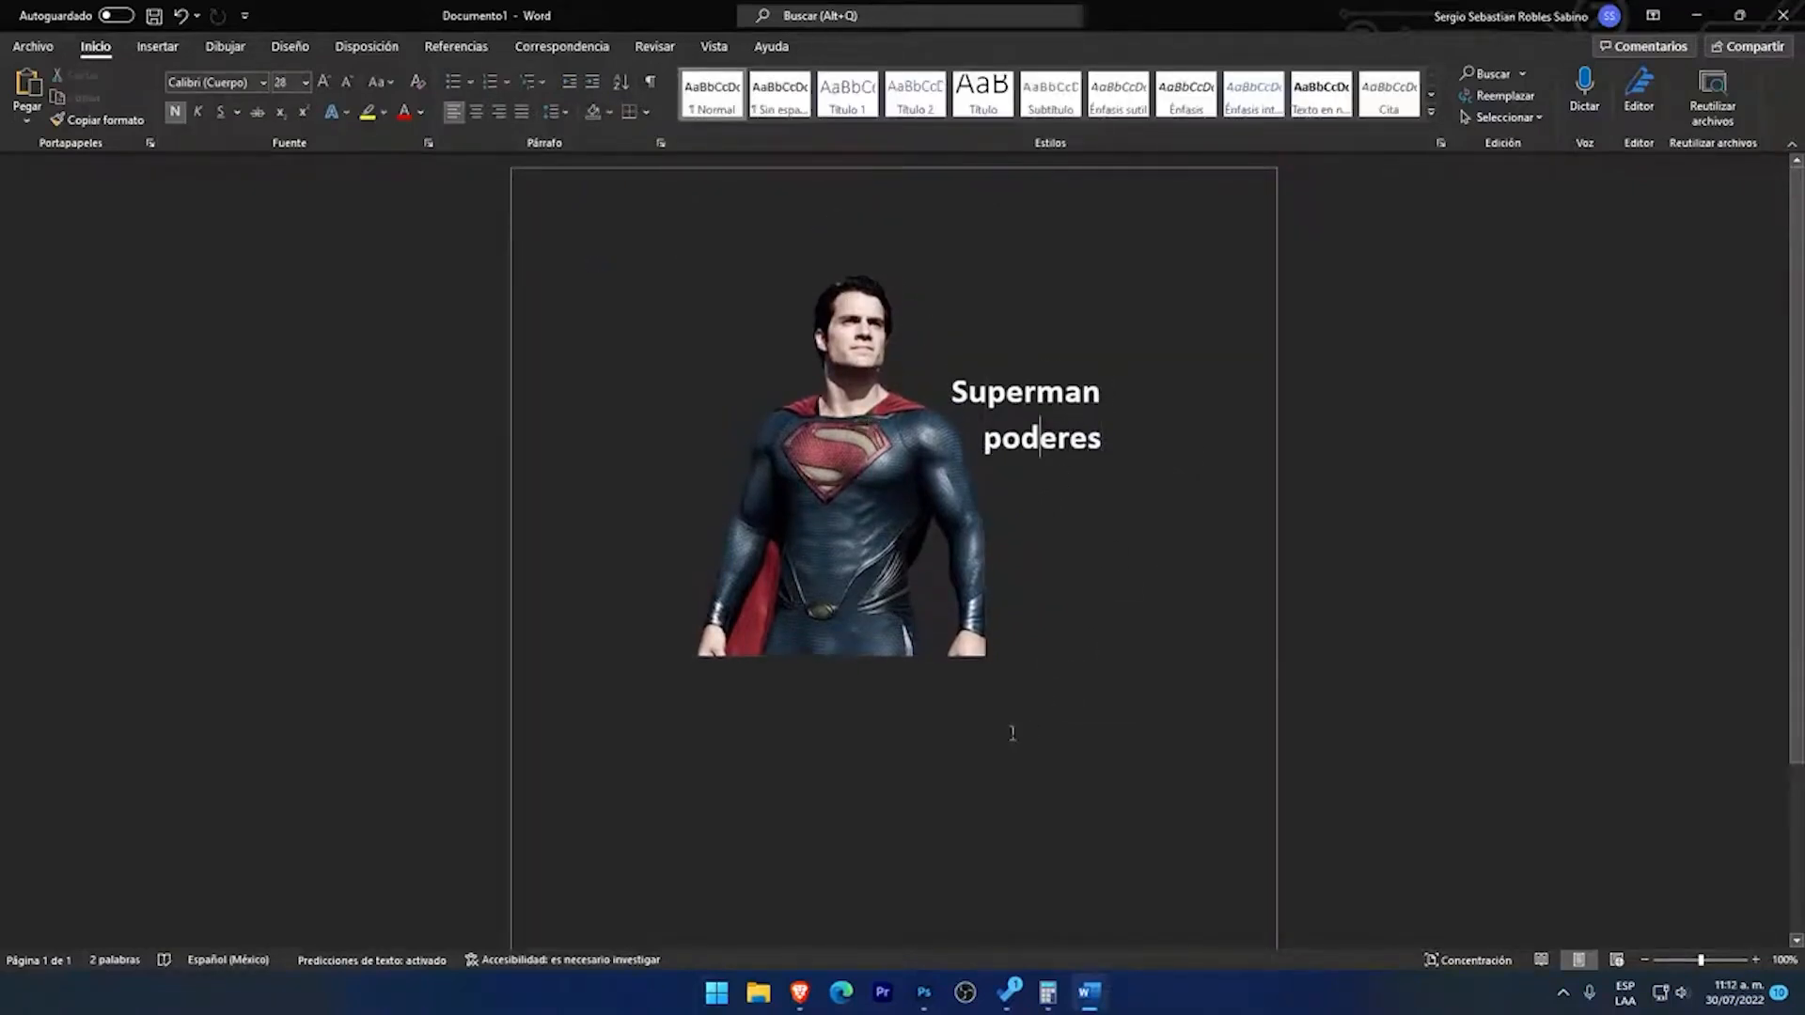
double_click(1041, 438)
click(1002, 437)
click(883, 758)
click(861, 567)
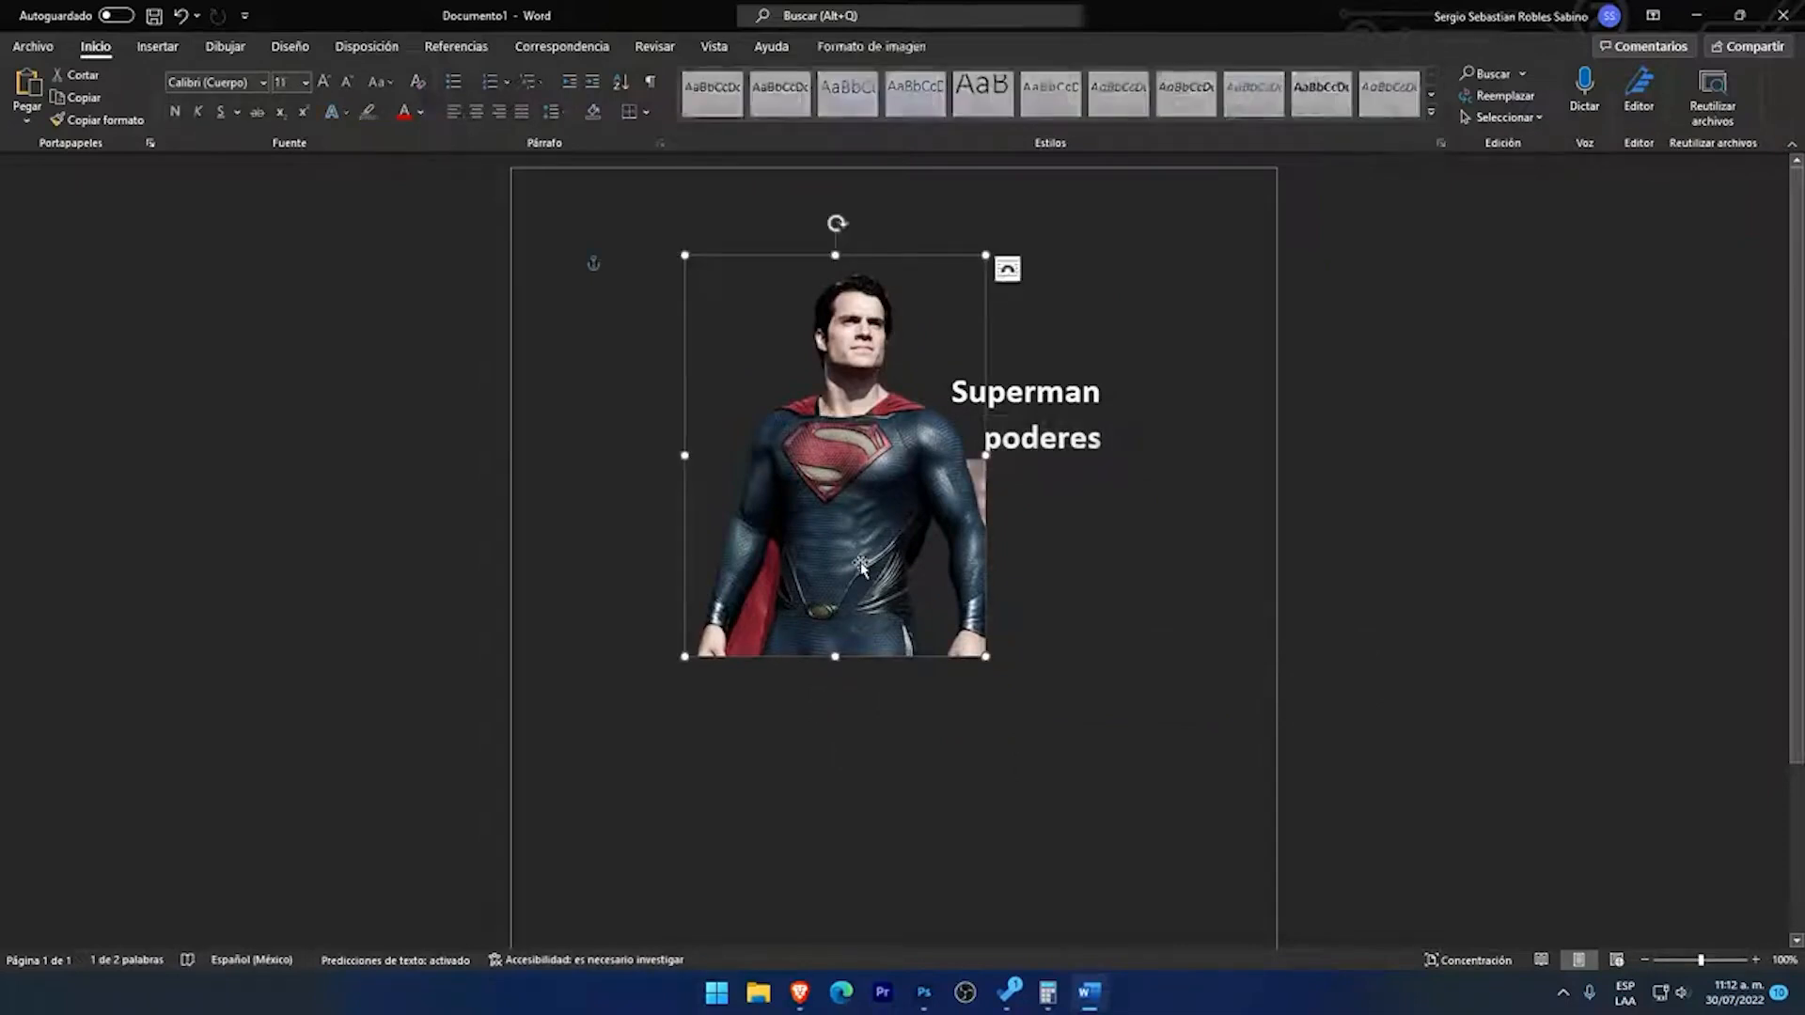
click(1089, 438)
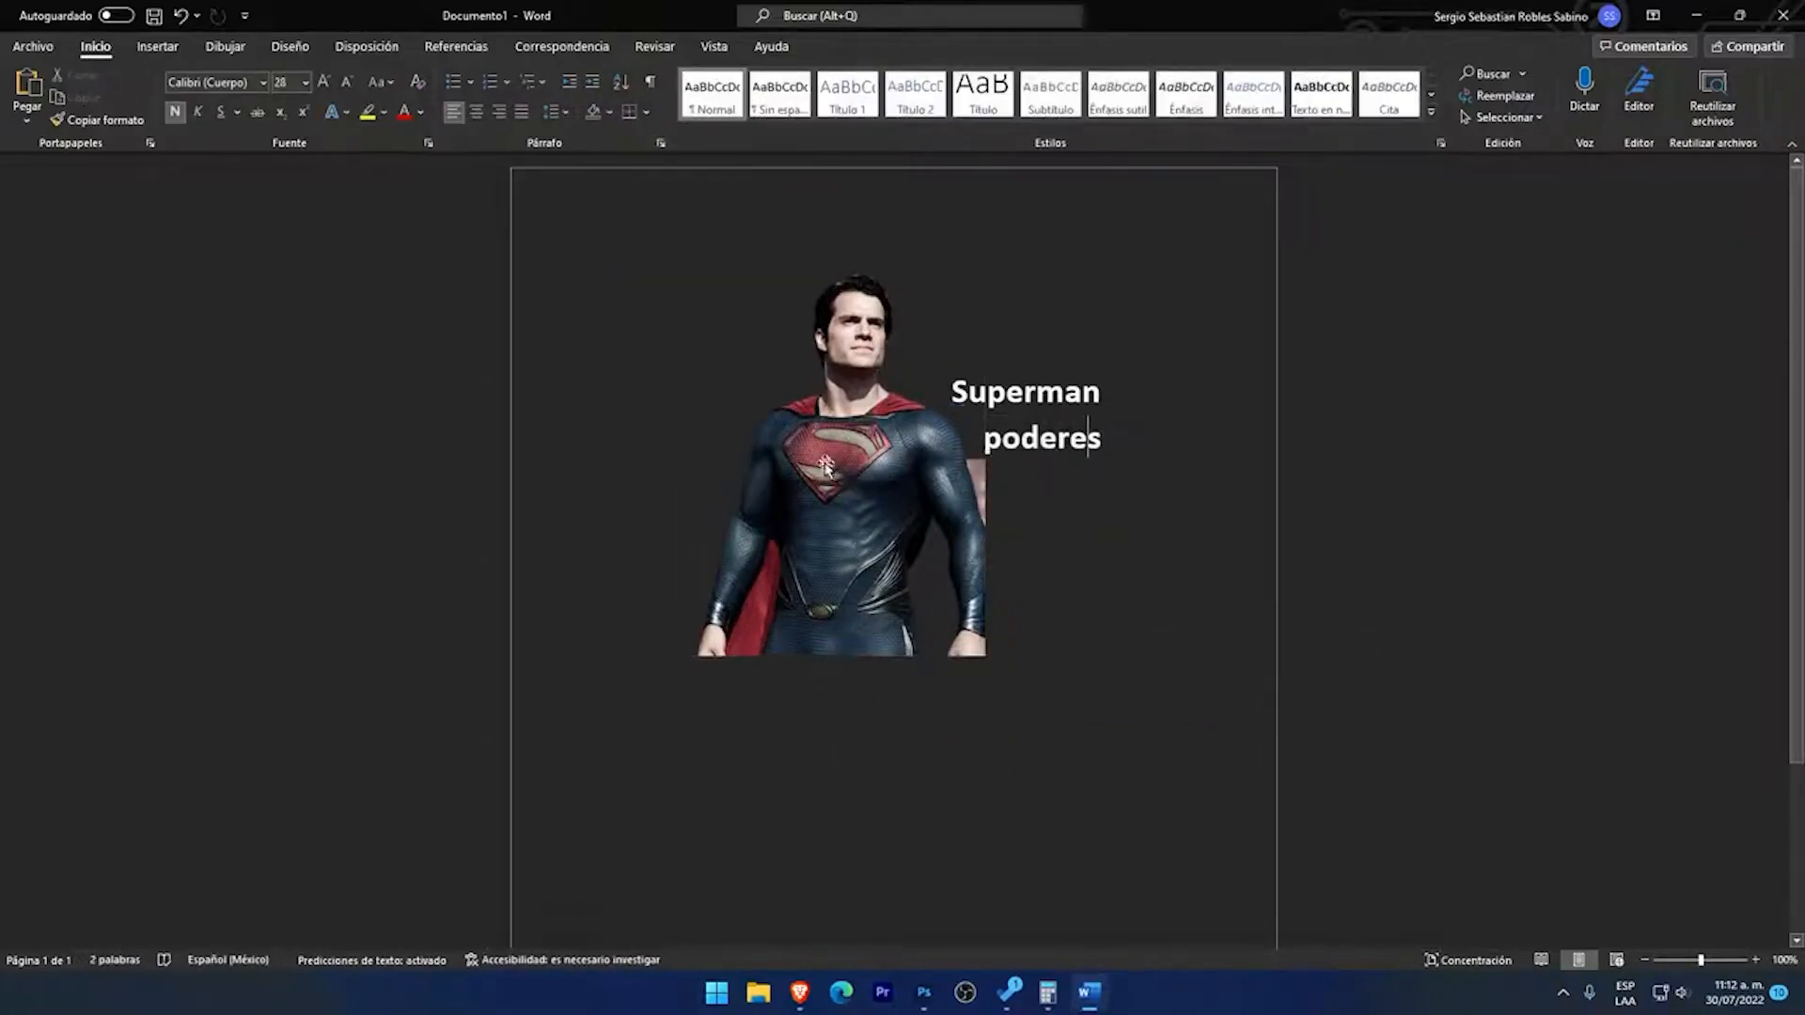
Step: Move the Superman picture back towards the page's left margin to give the text room for a single line
click(872, 471)
drag(872, 471, 810, 471)
click(945, 531)
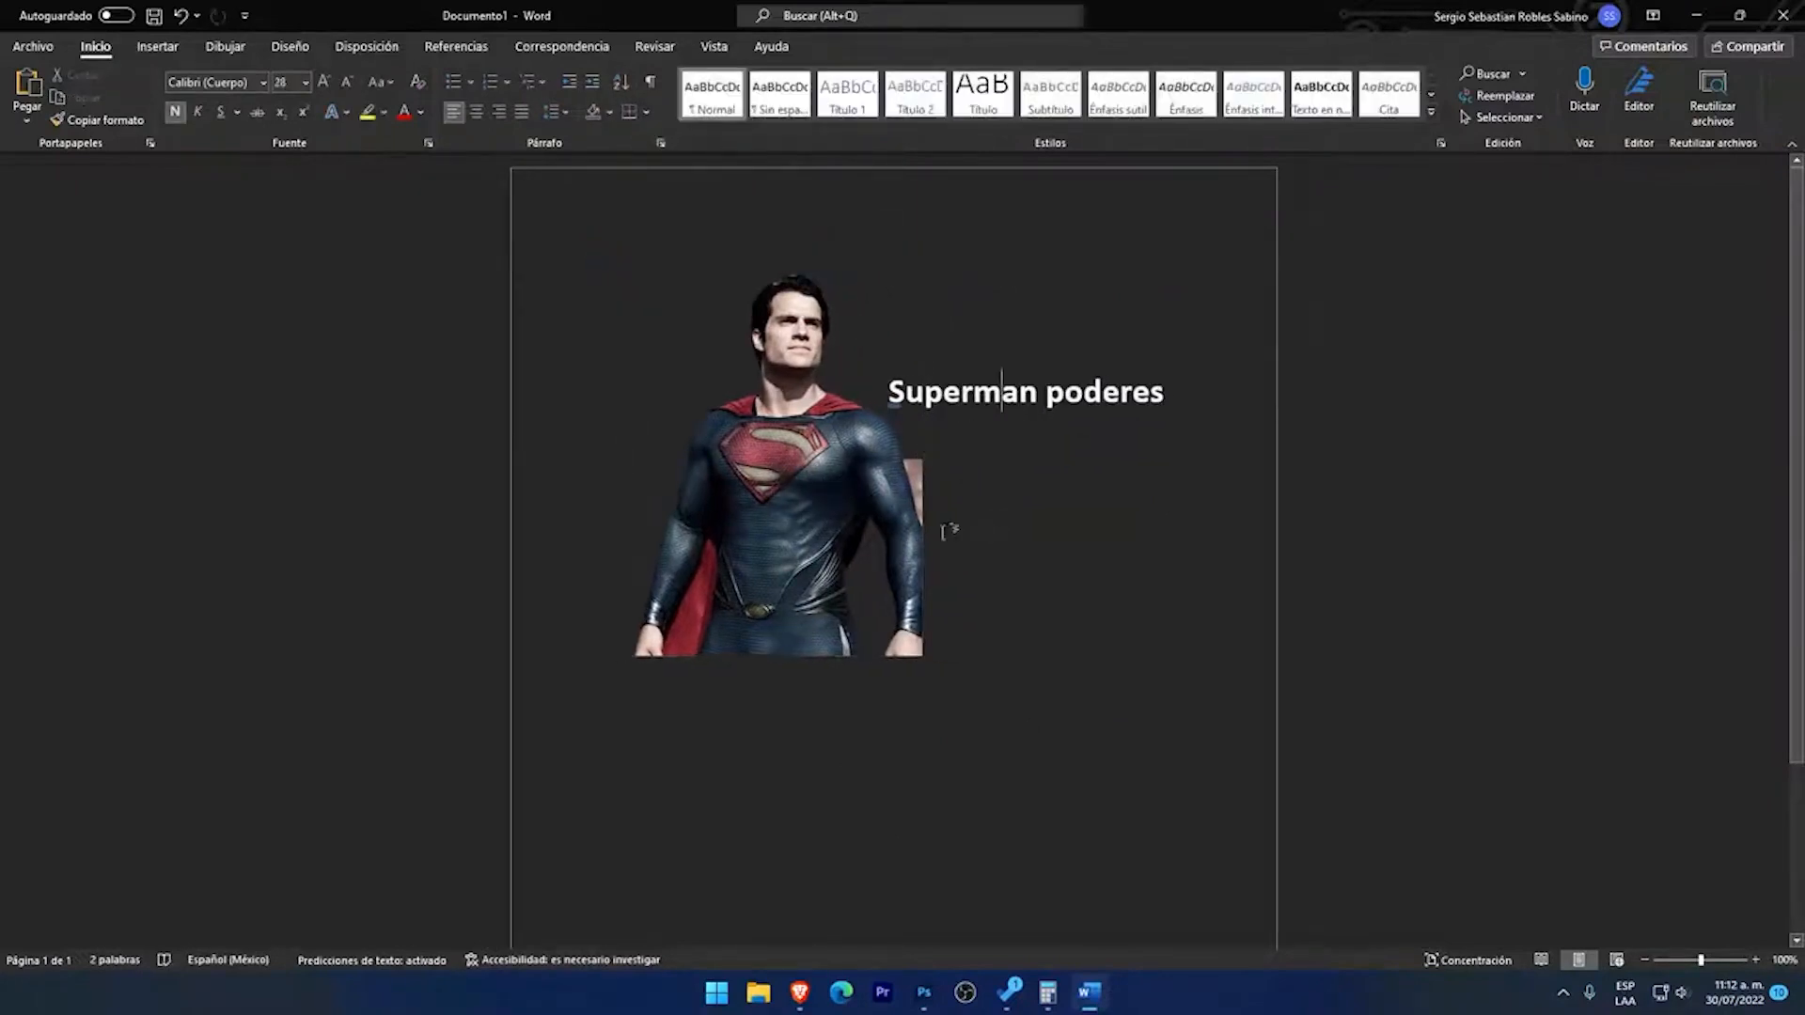
Step: Reopen the picture's background removal, mark the leftover patch beside the arm nearest the text for removal, and keep the changes
click(916, 522)
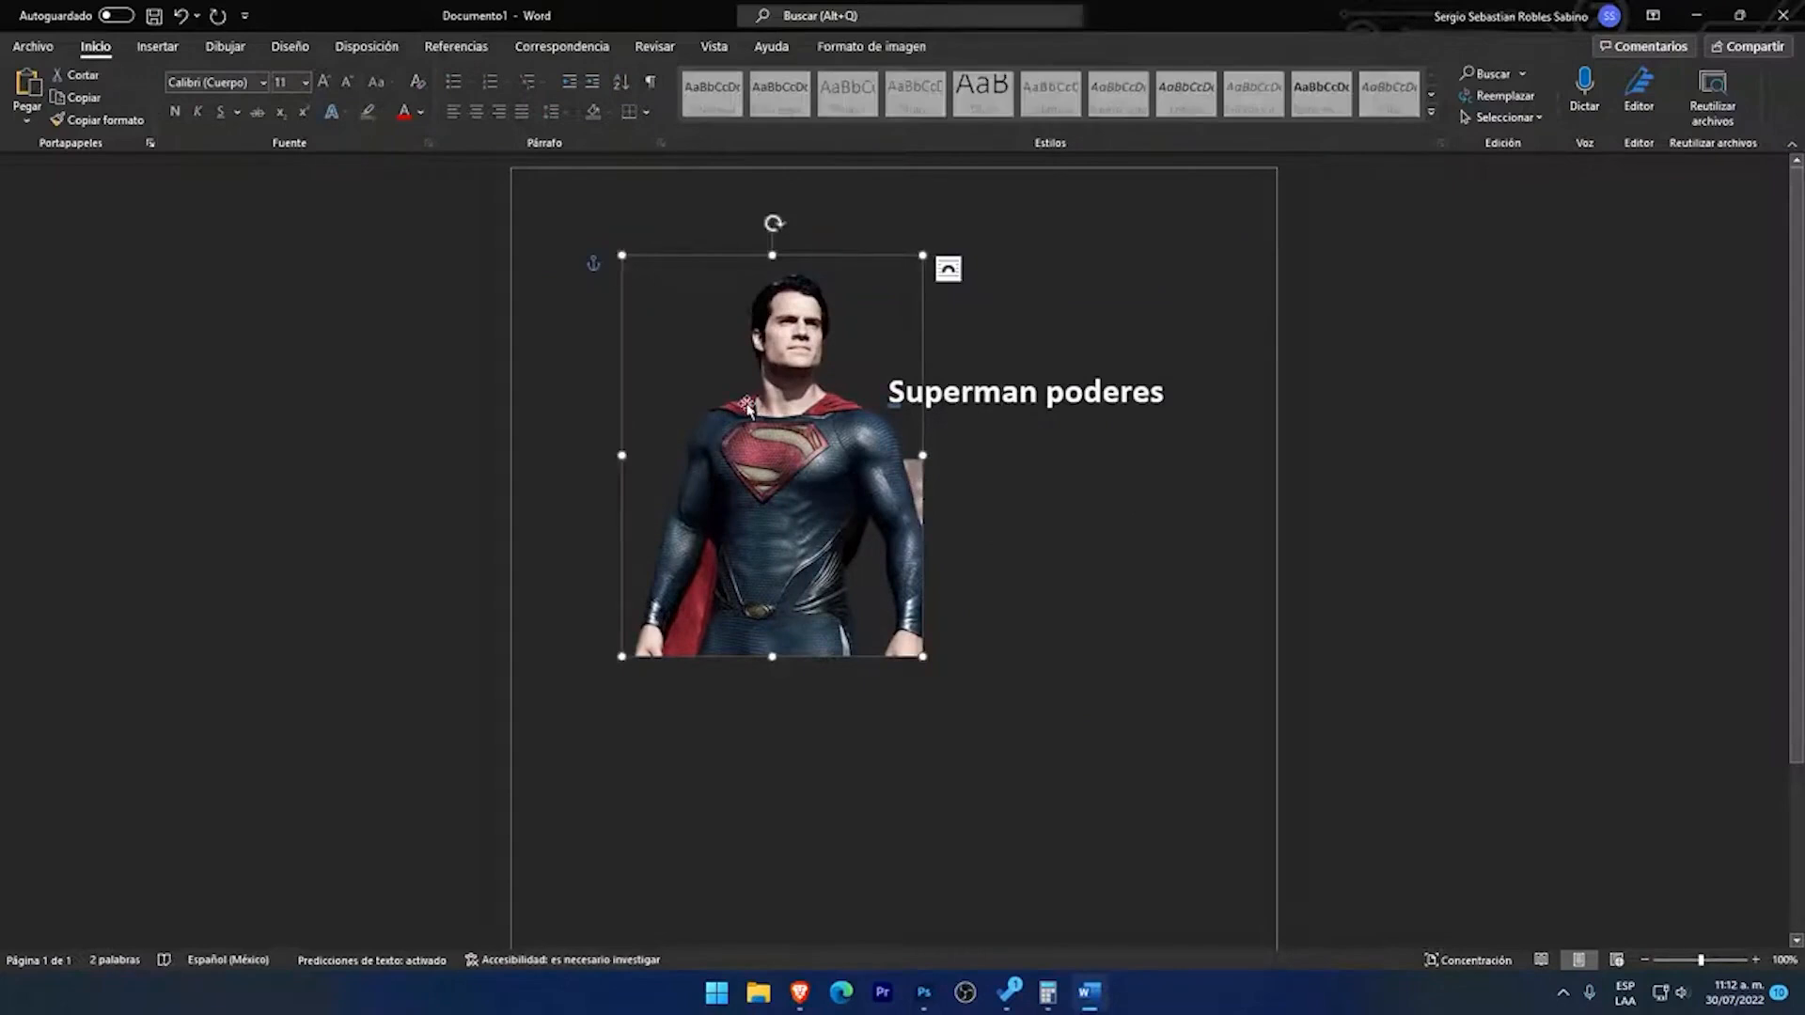
click(872, 47)
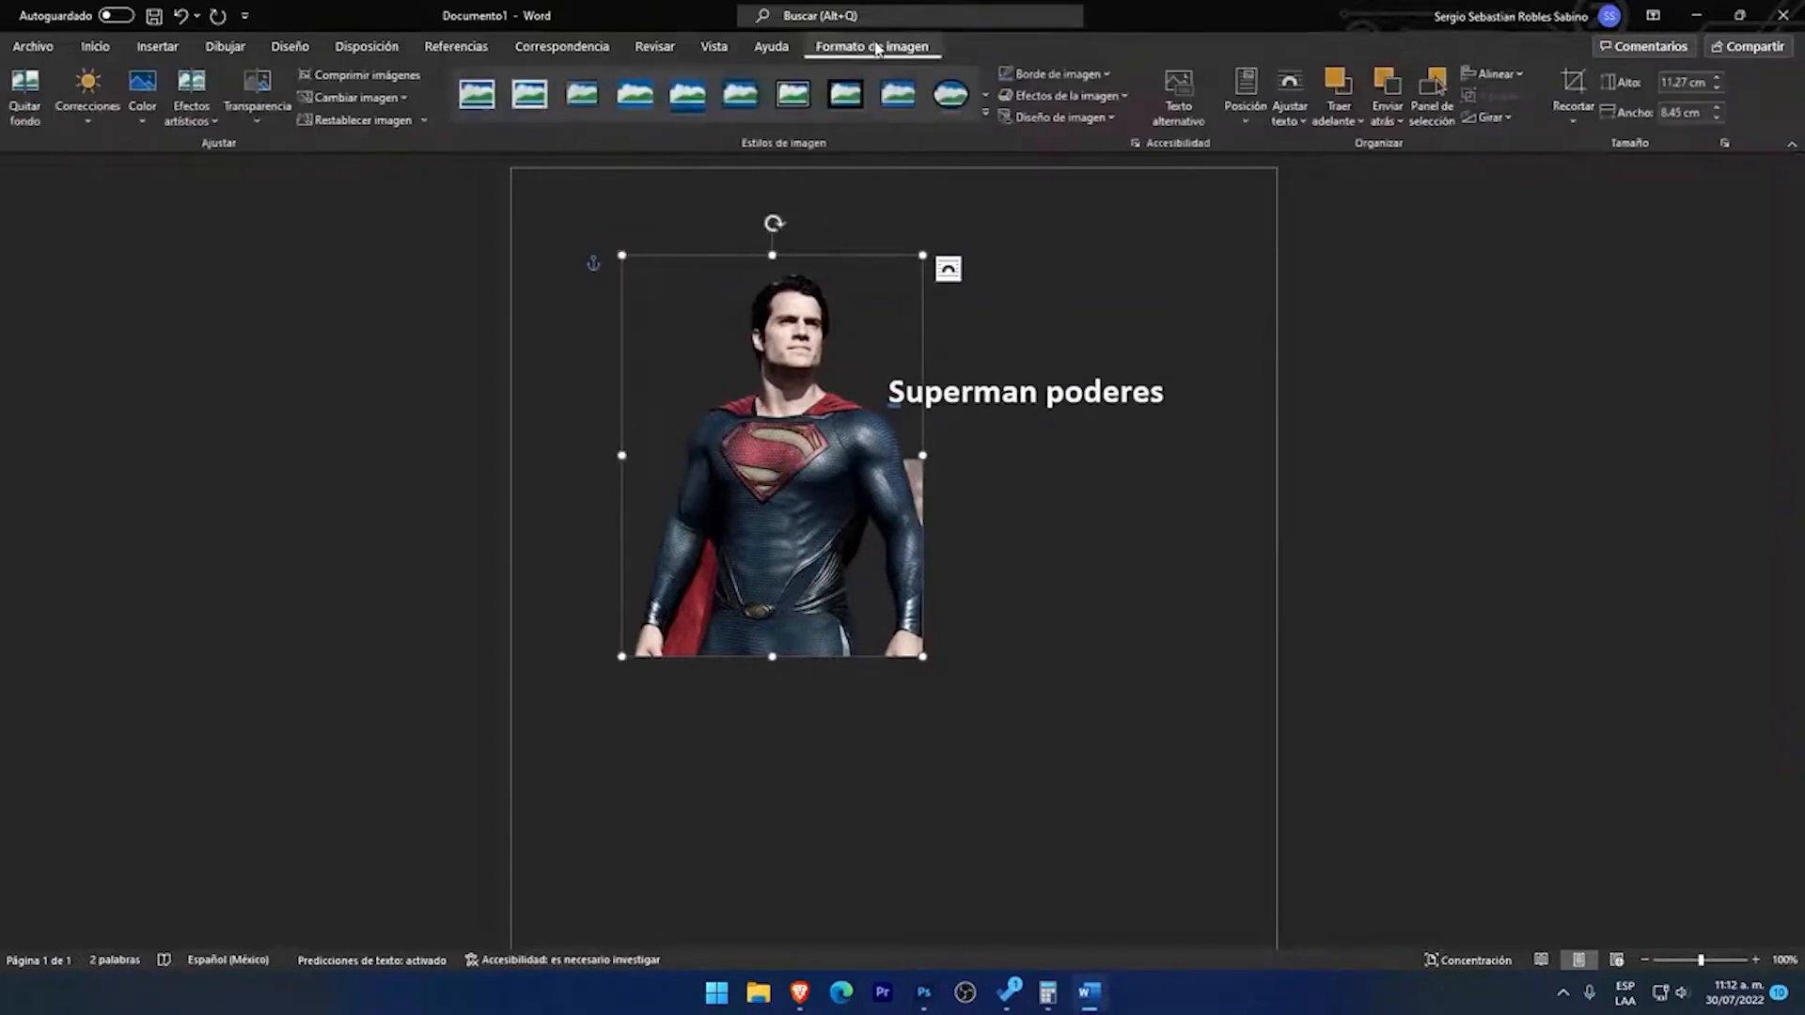
click(26, 94)
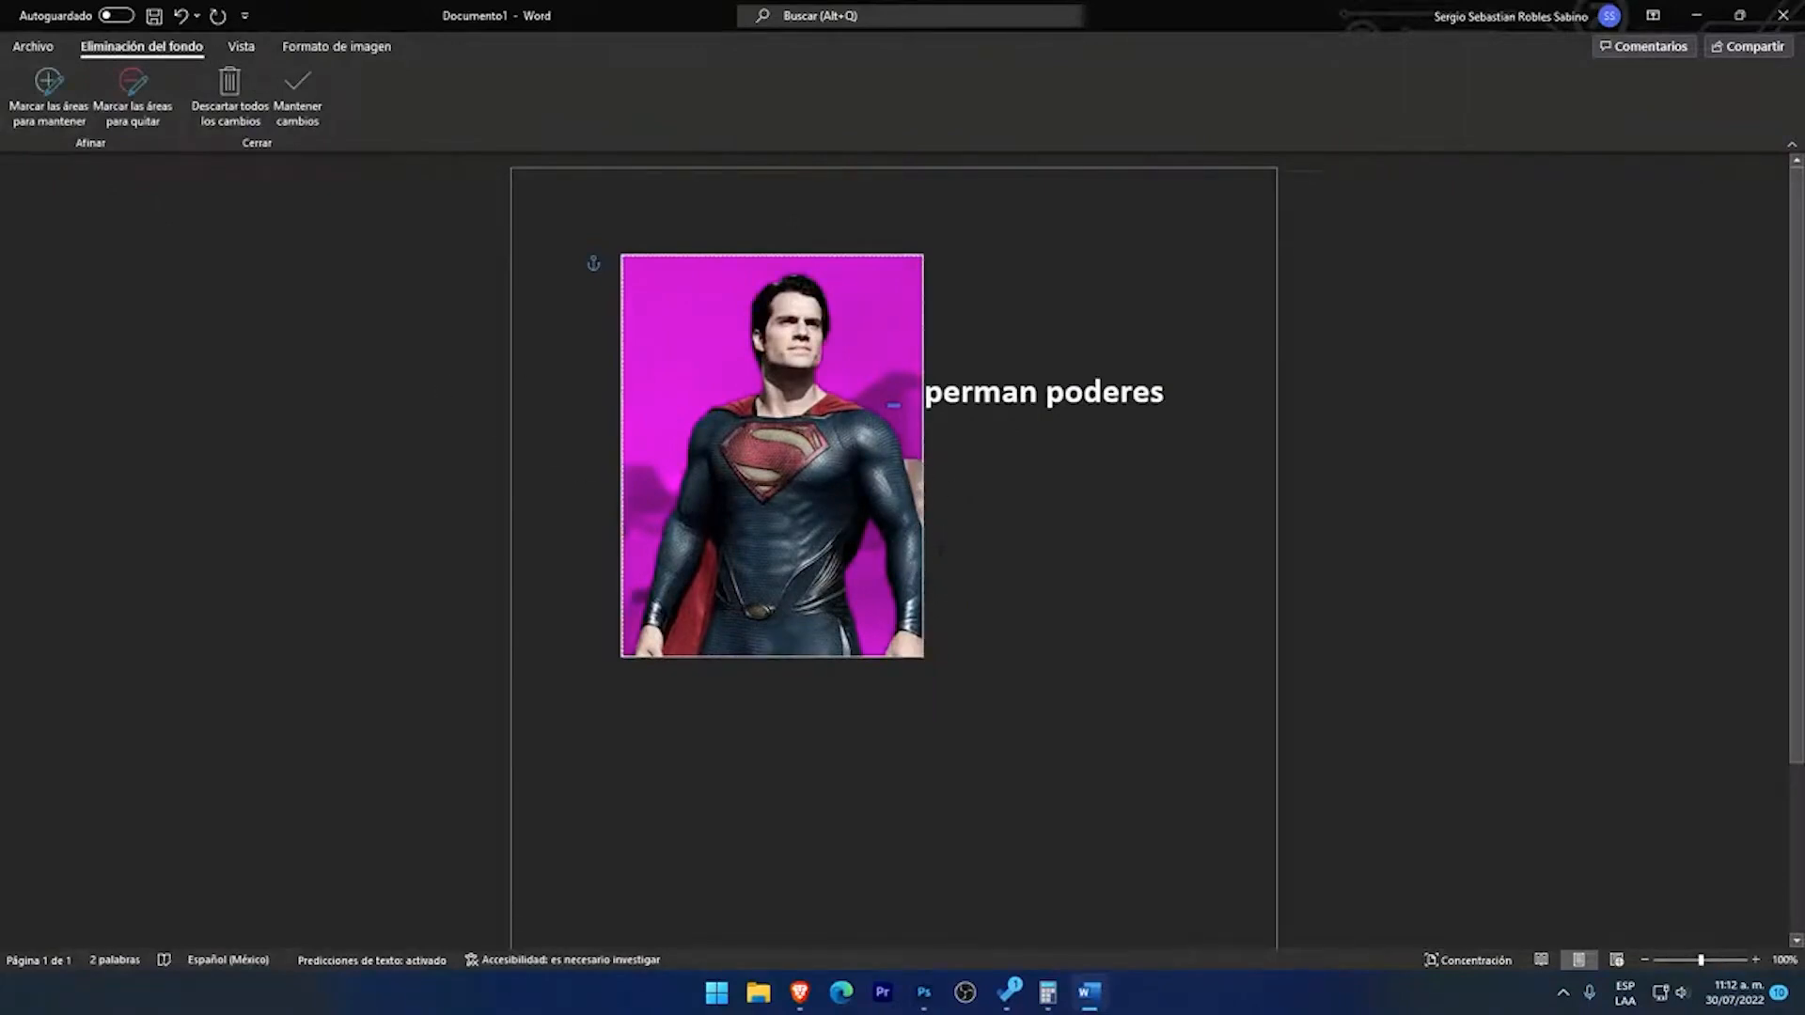
click(137, 117)
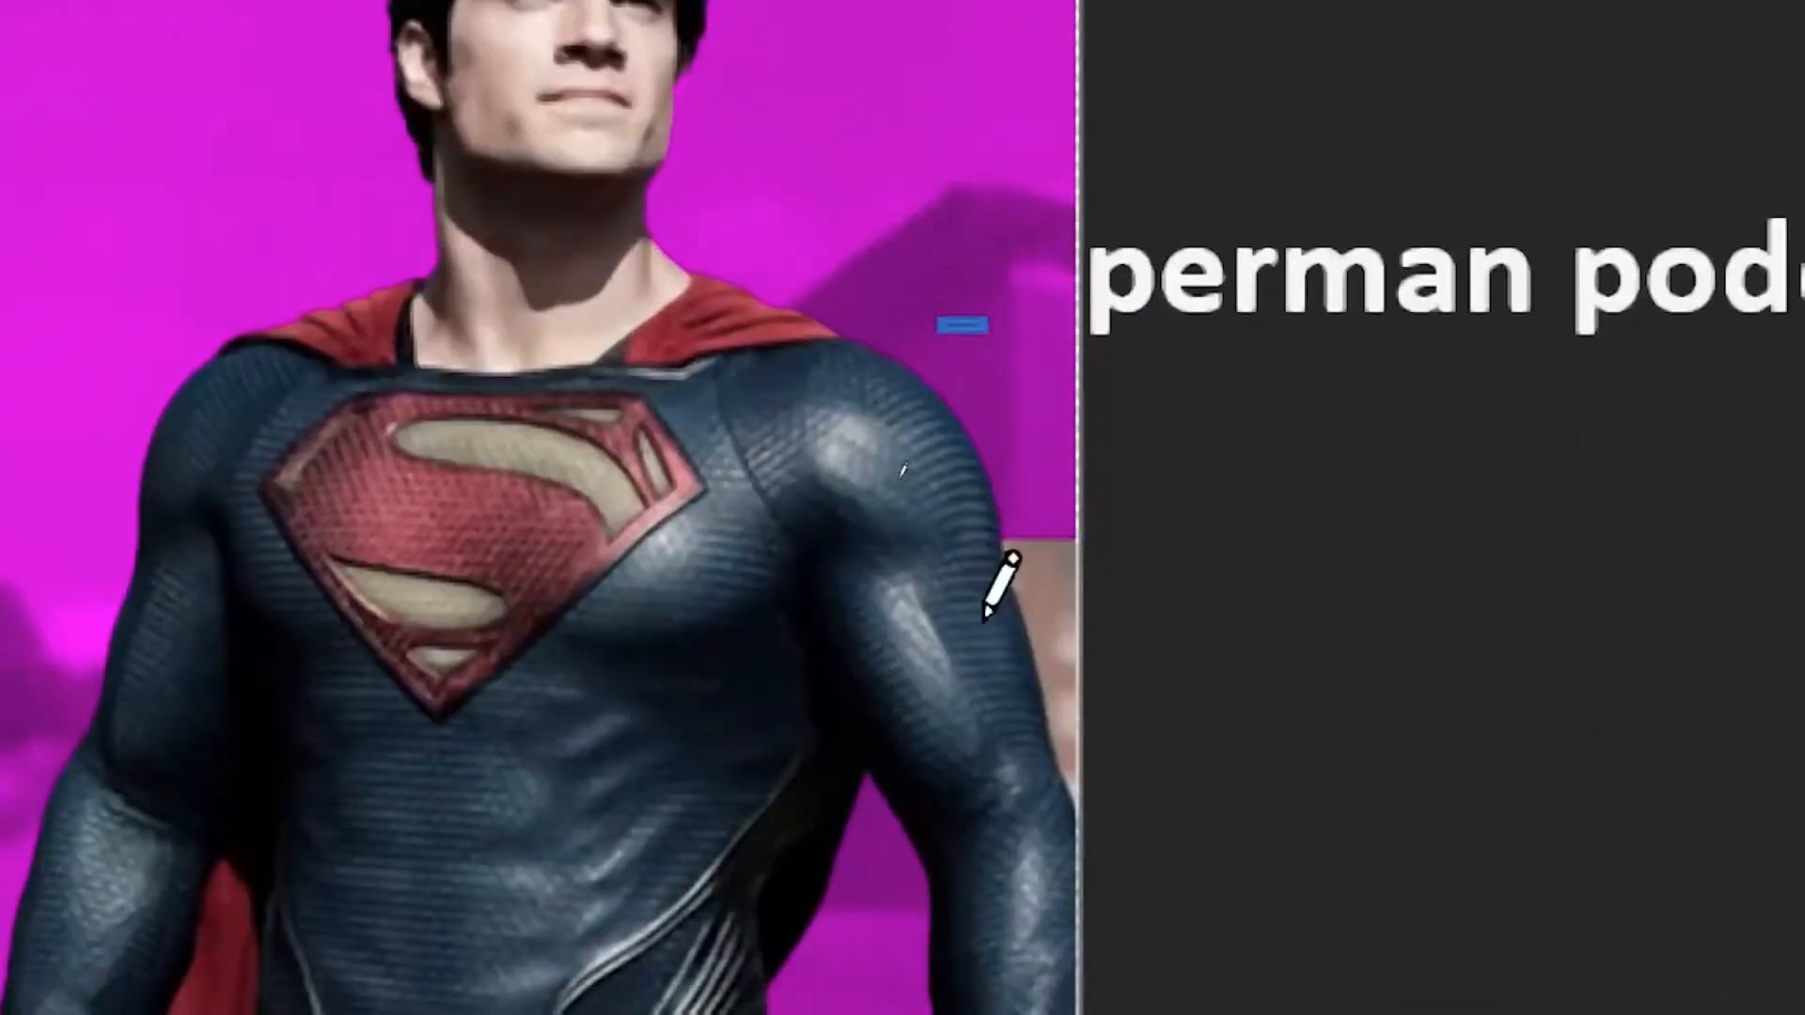
drag(1059, 714, 1057, 498)
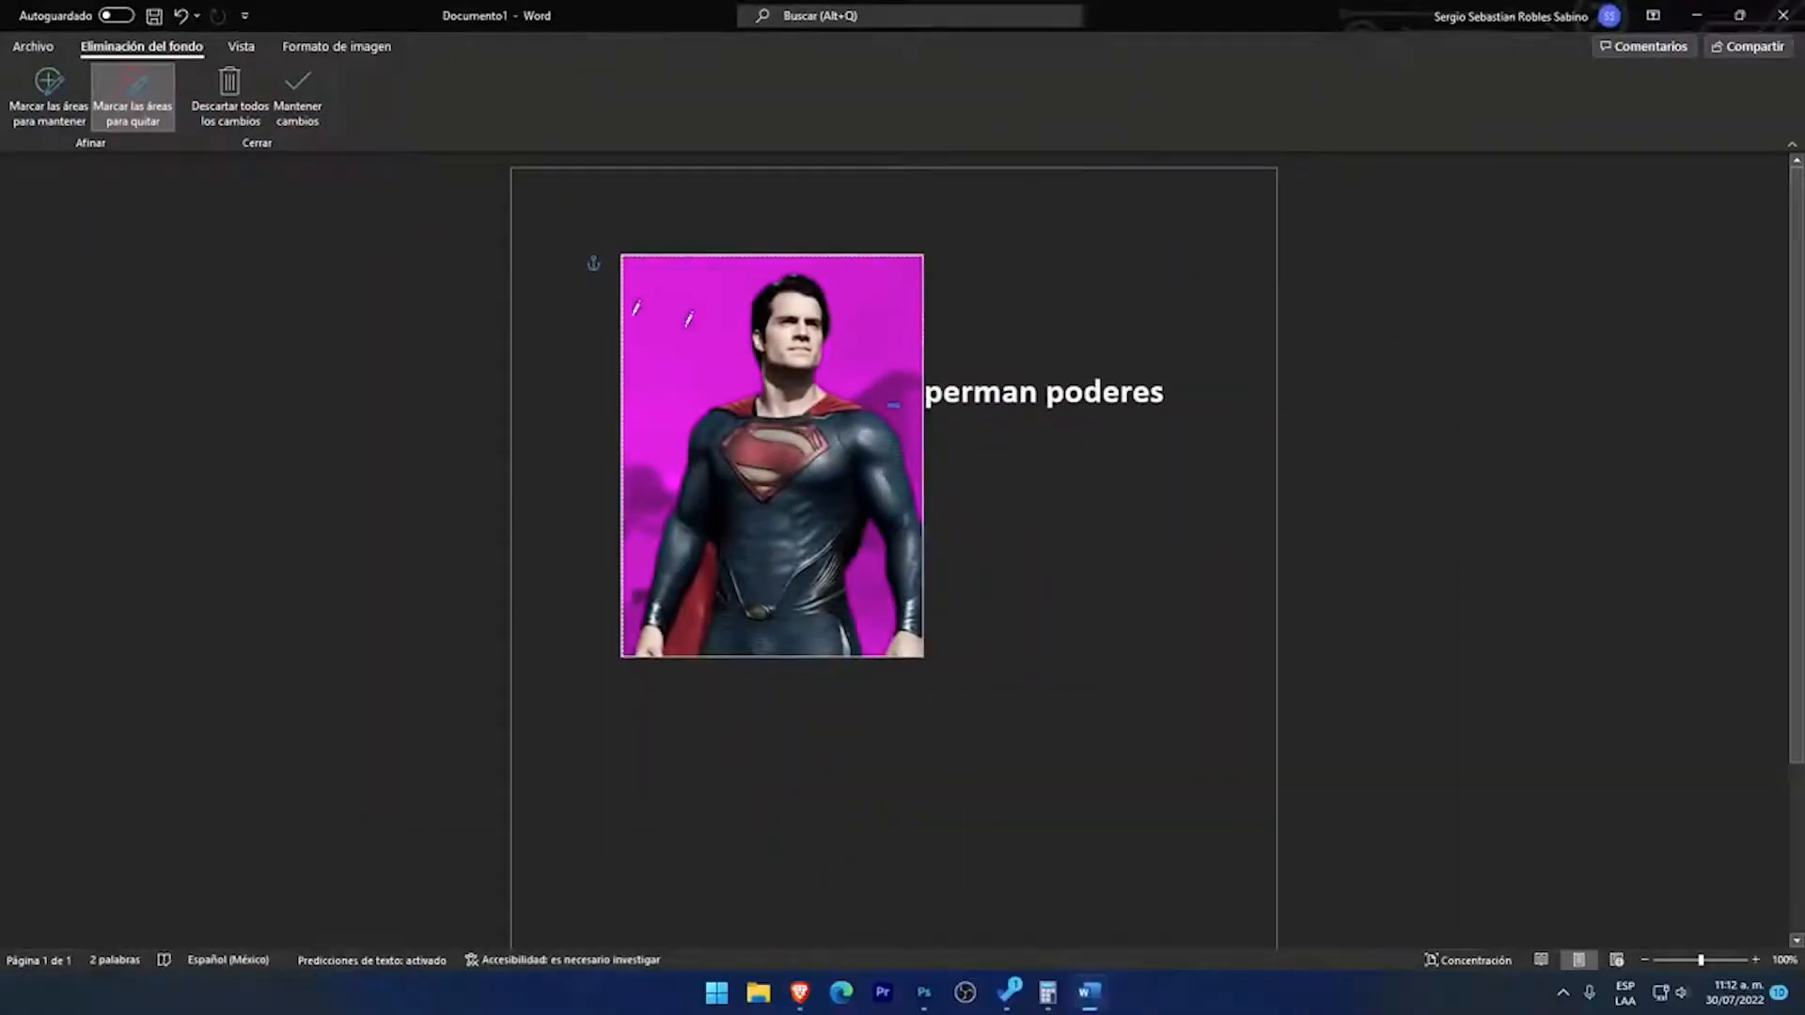
click(301, 101)
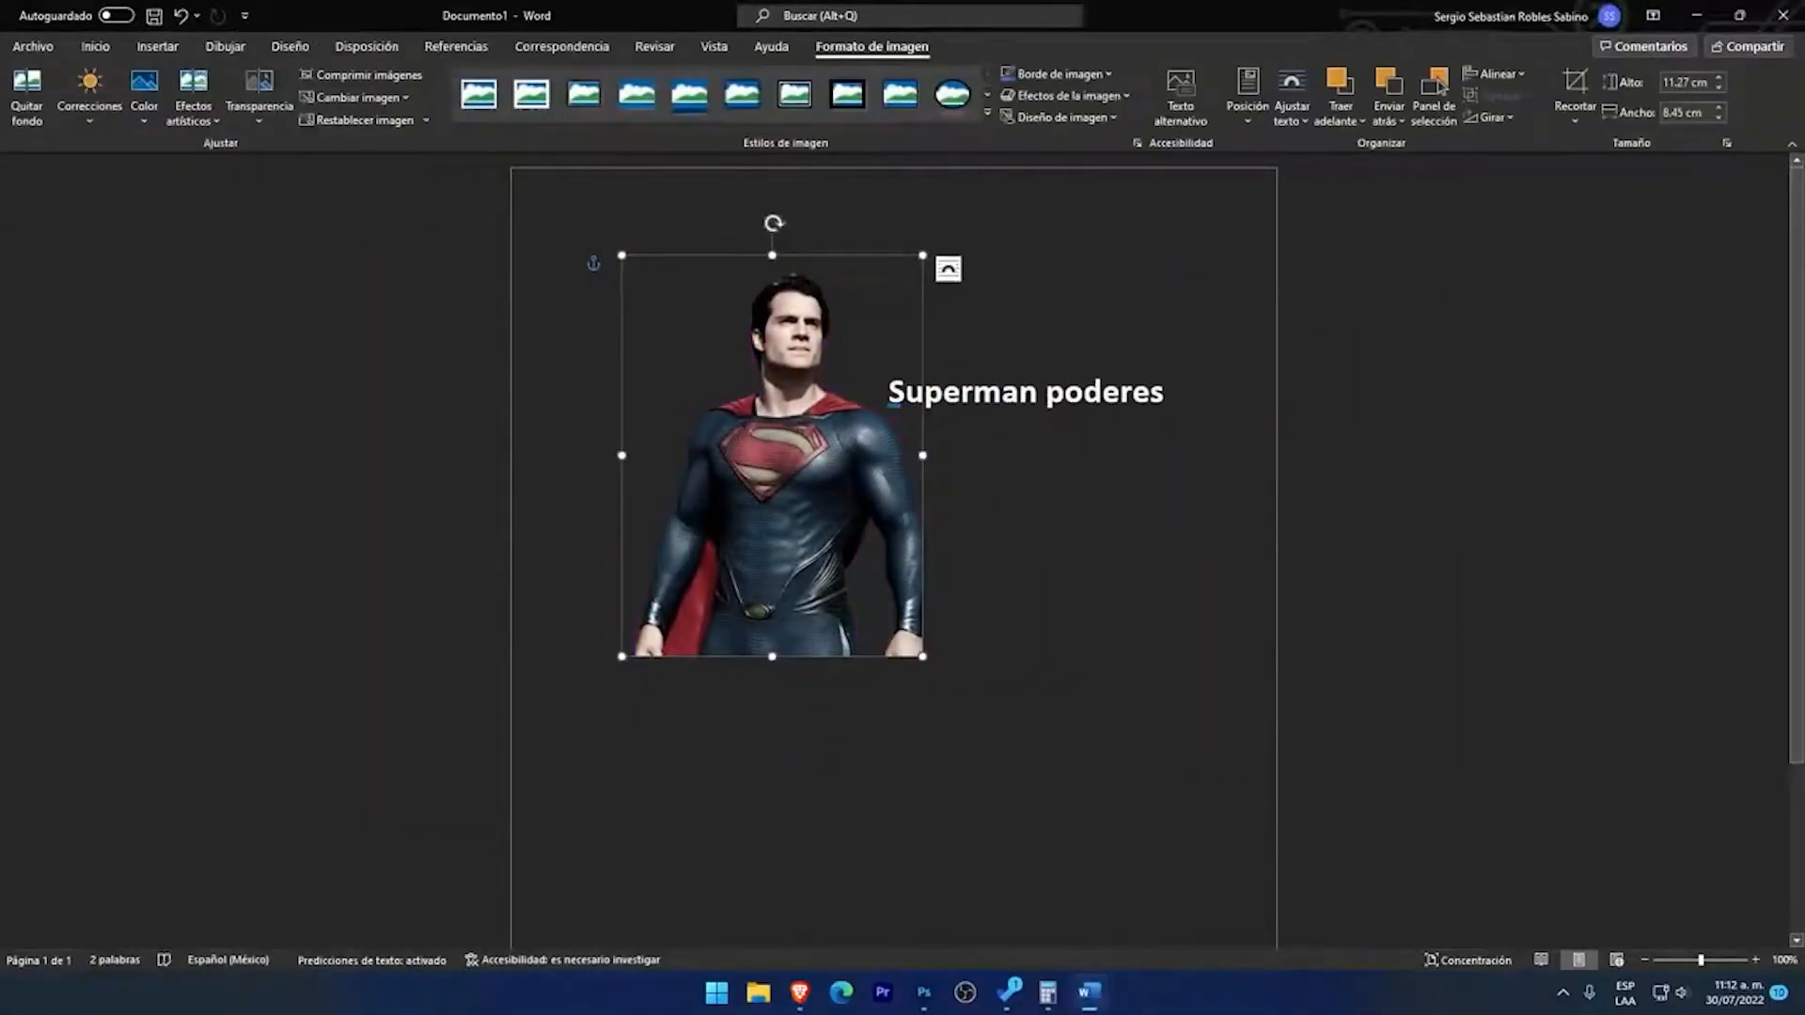
click(909, 726)
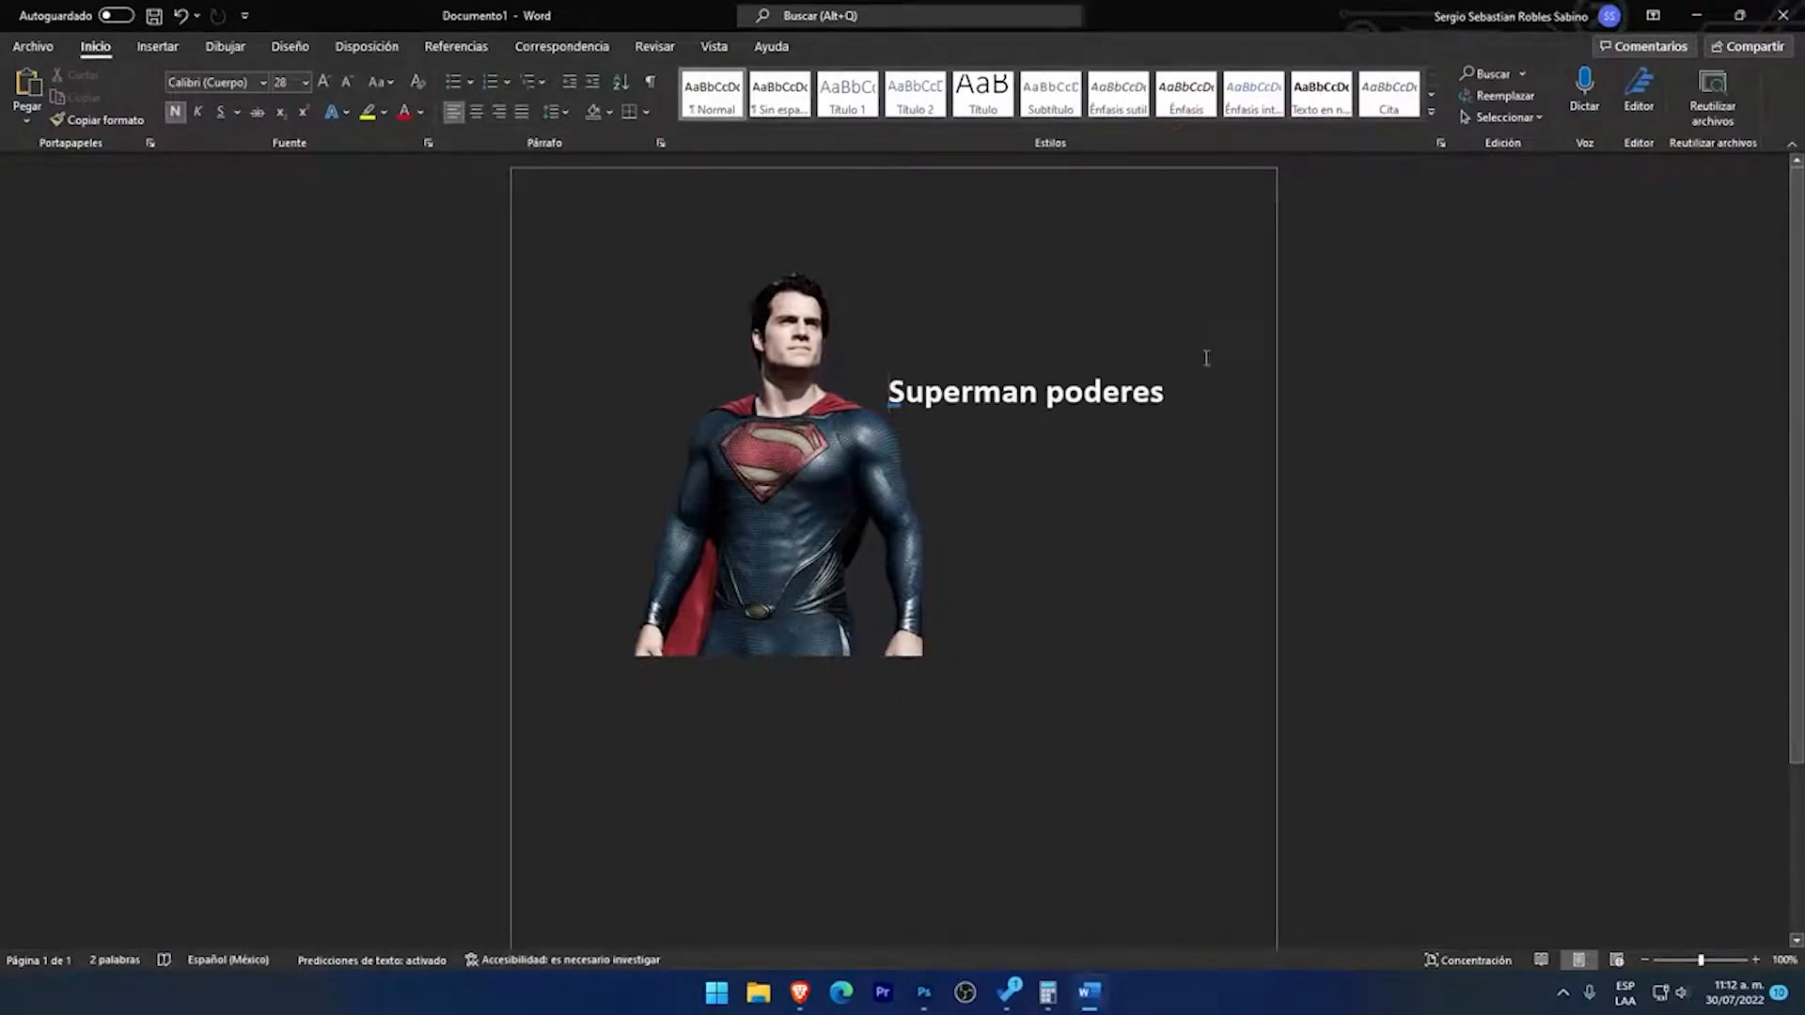
click(689, 613)
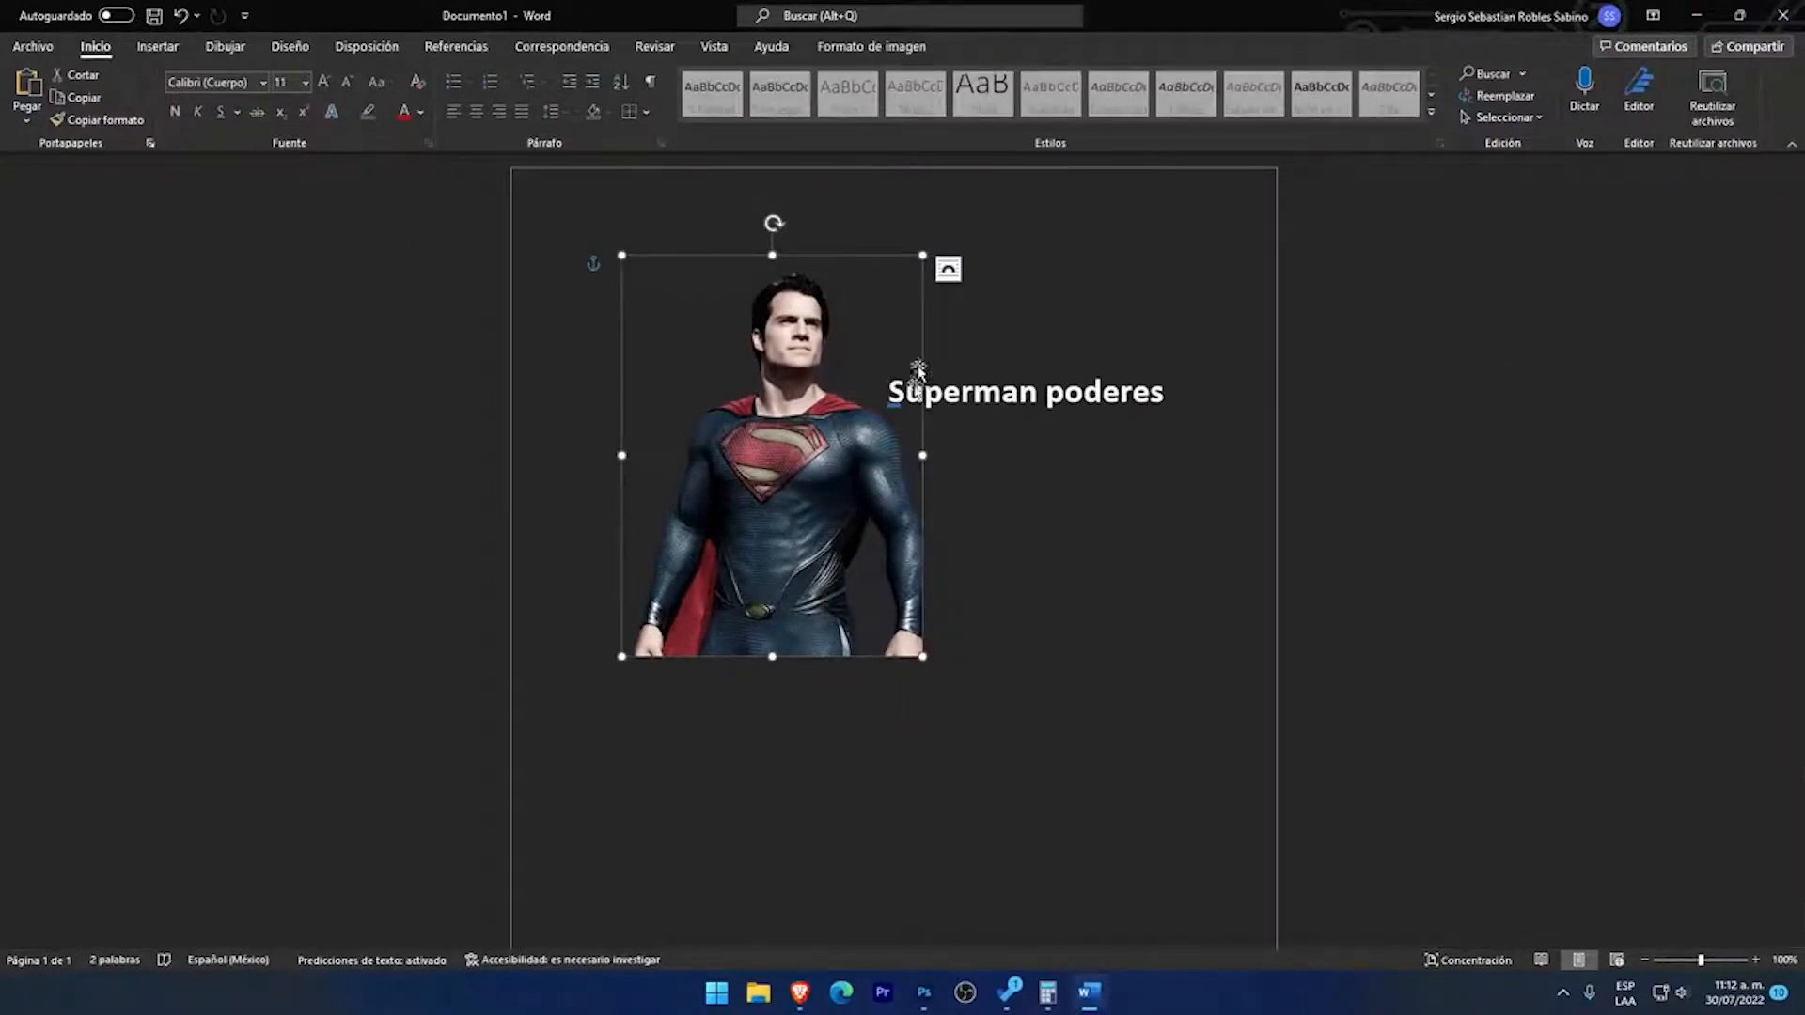
click(944, 391)
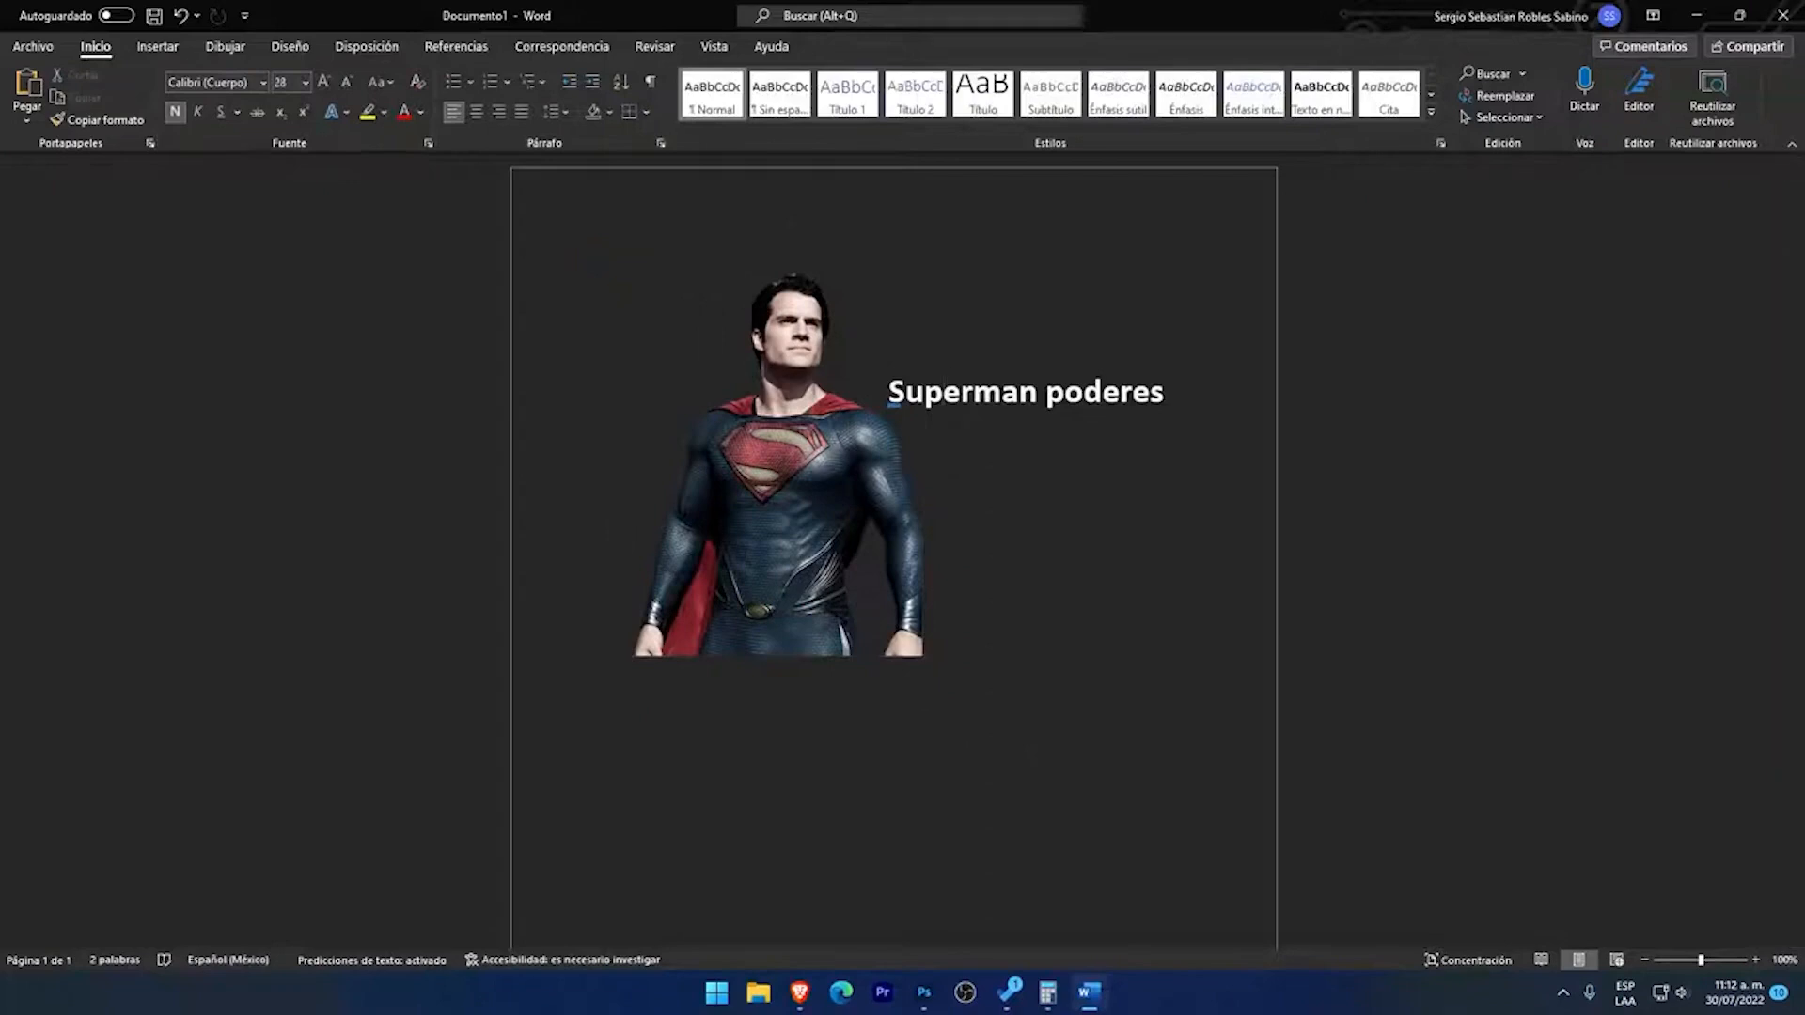